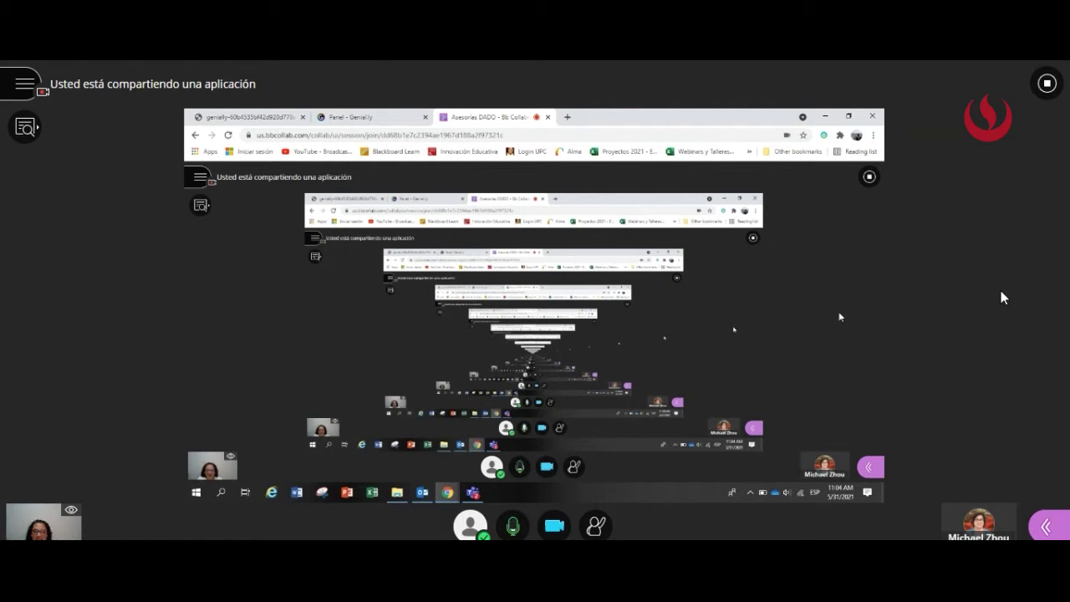
Switch to the Genially dashboard and look over the existing folders and creations
{"action": "left_click", "coordinate": [368, 117]}
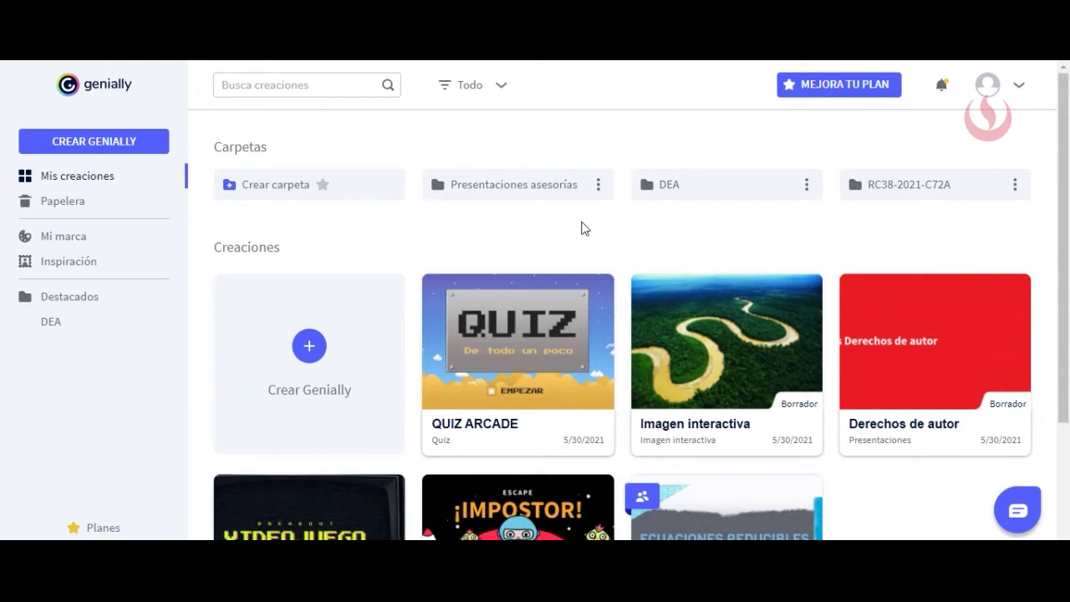
{"action": "mouse_move", "coordinate": [570, 390]}
{"action": "scroll", "coordinate": [535, 472], "scroll_direction": "down", "scroll_amount": 1}
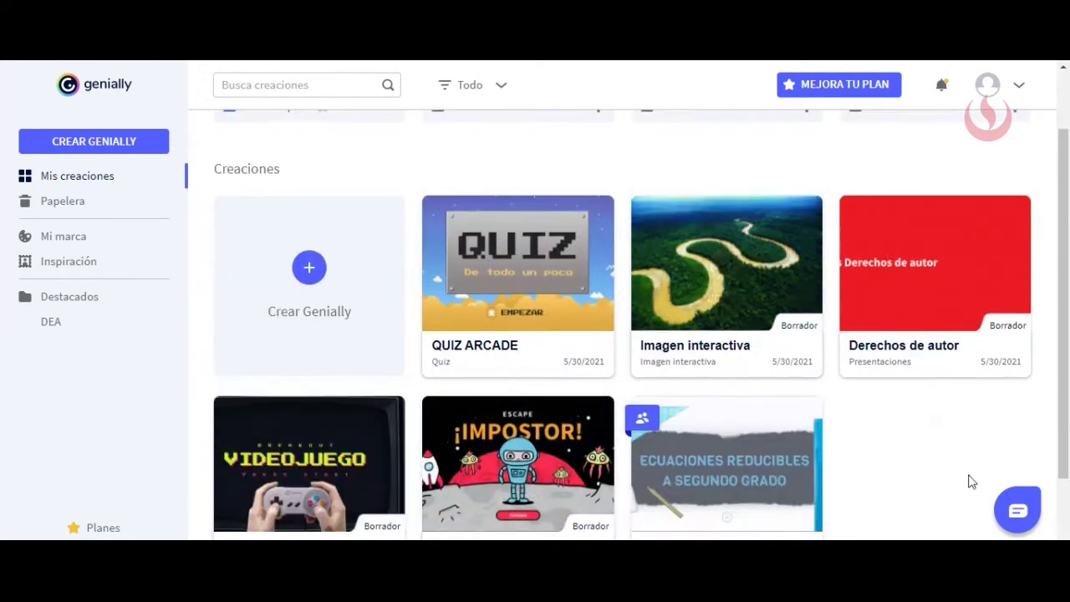
{"action": "scroll", "coordinate": [908, 471], "scroll_direction": "up", "scroll_amount": 1}
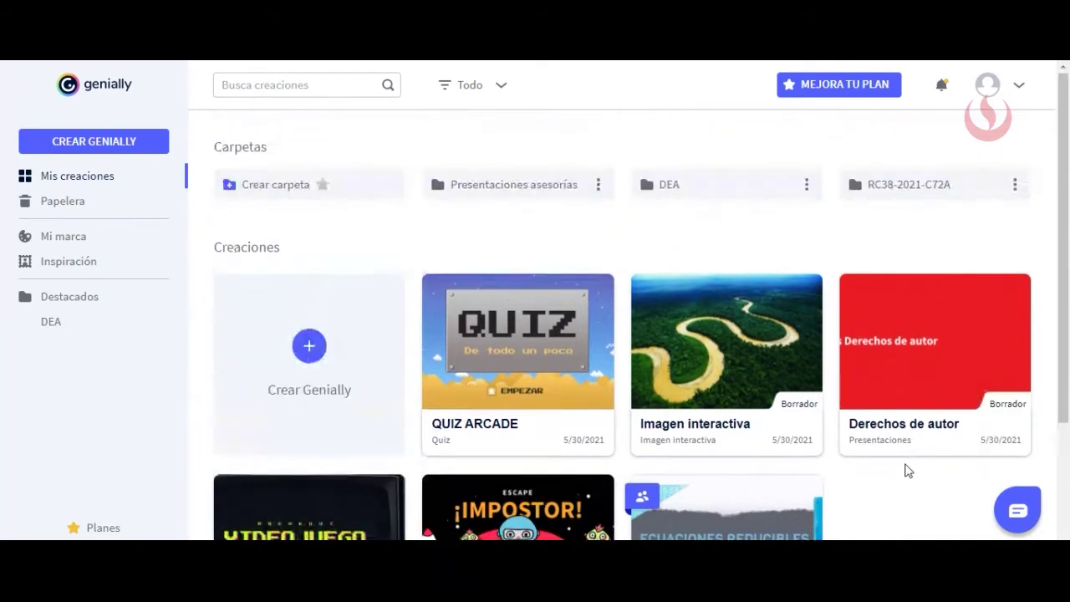
Open the new Genially creation page and examine the creation types, including Presentaciones, Infografías, Más and Creación en blanco
{"action": "left_click", "coordinate": [82, 145]}
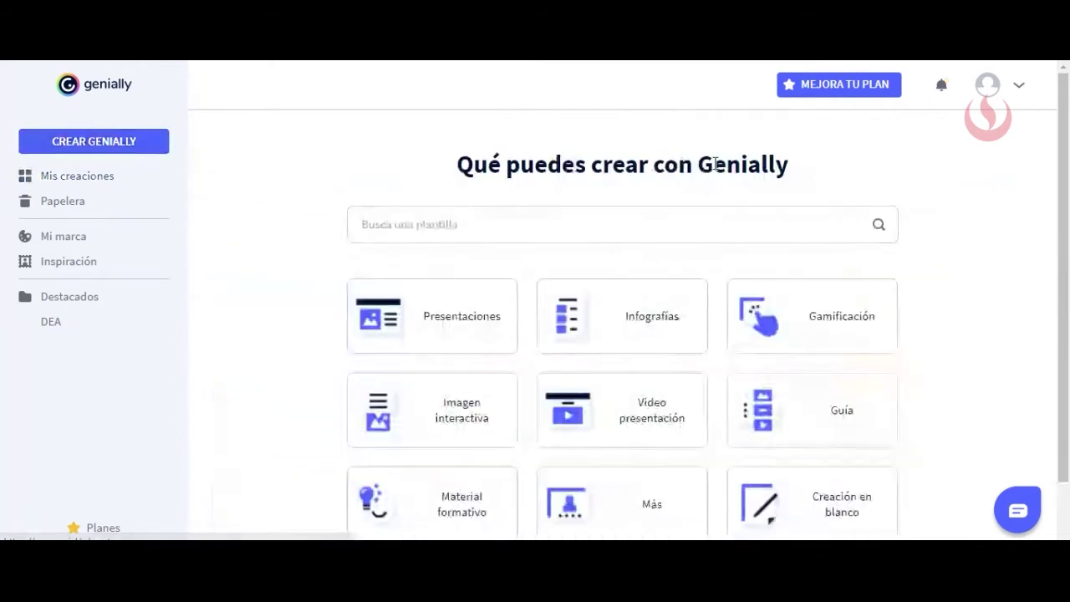
{"action": "scroll", "coordinate": [1028, 301], "scroll_direction": "down", "scroll_amount": 1}
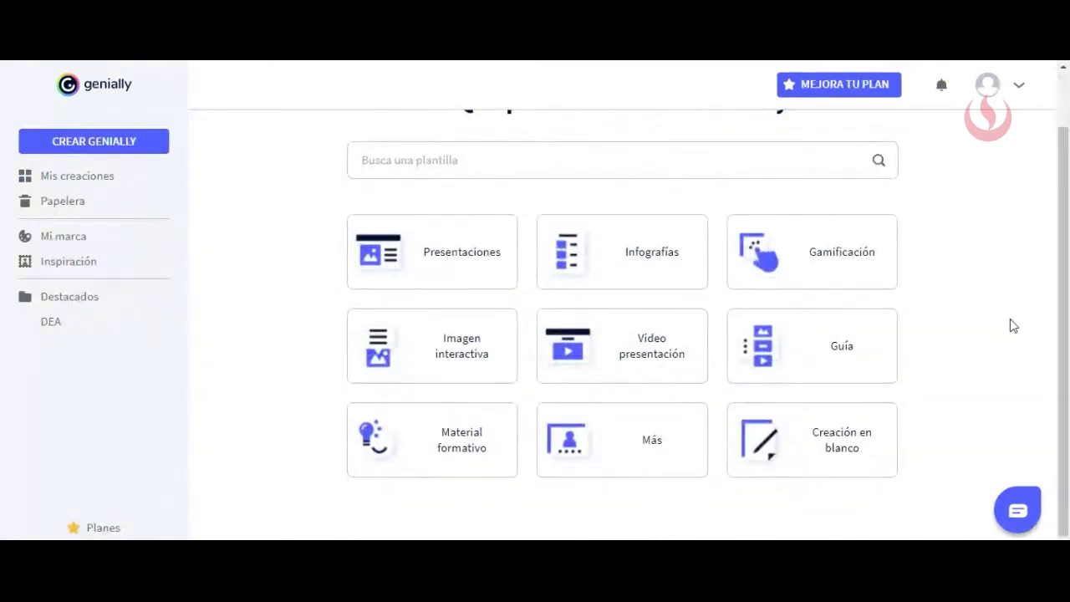
{"action": "mouse_move", "coordinate": [462, 258]}
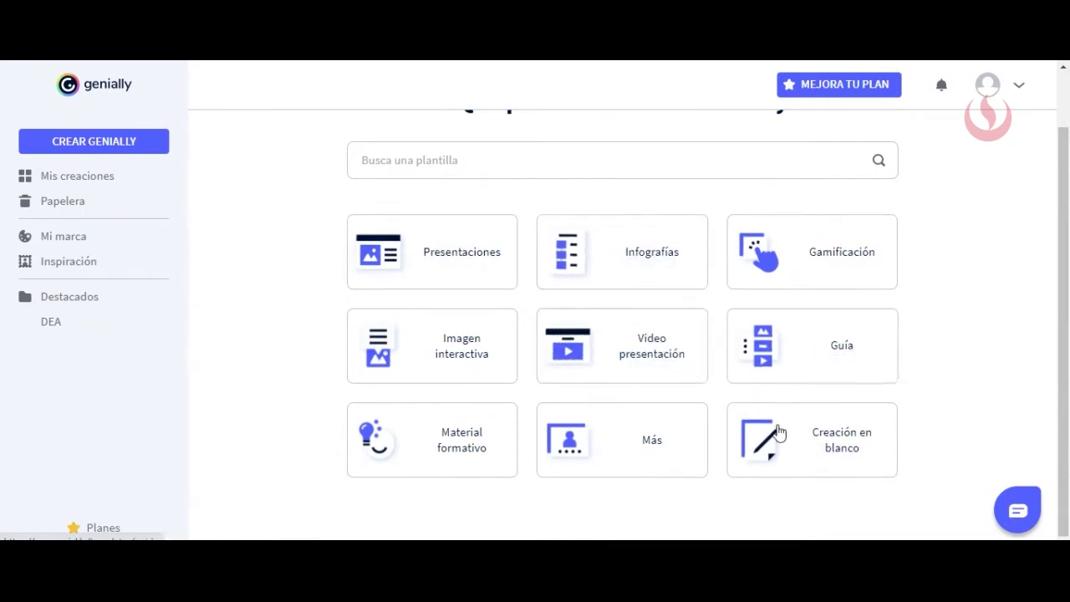
{"action": "mouse_move", "coordinate": [650, 241]}
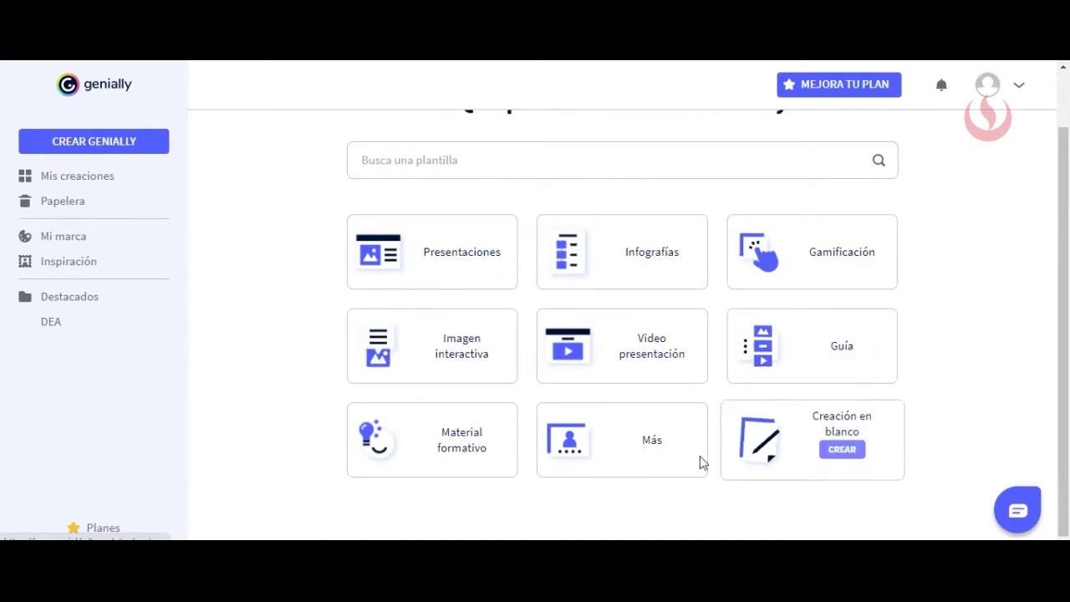
{"action": "mouse_move", "coordinate": [865, 460]}
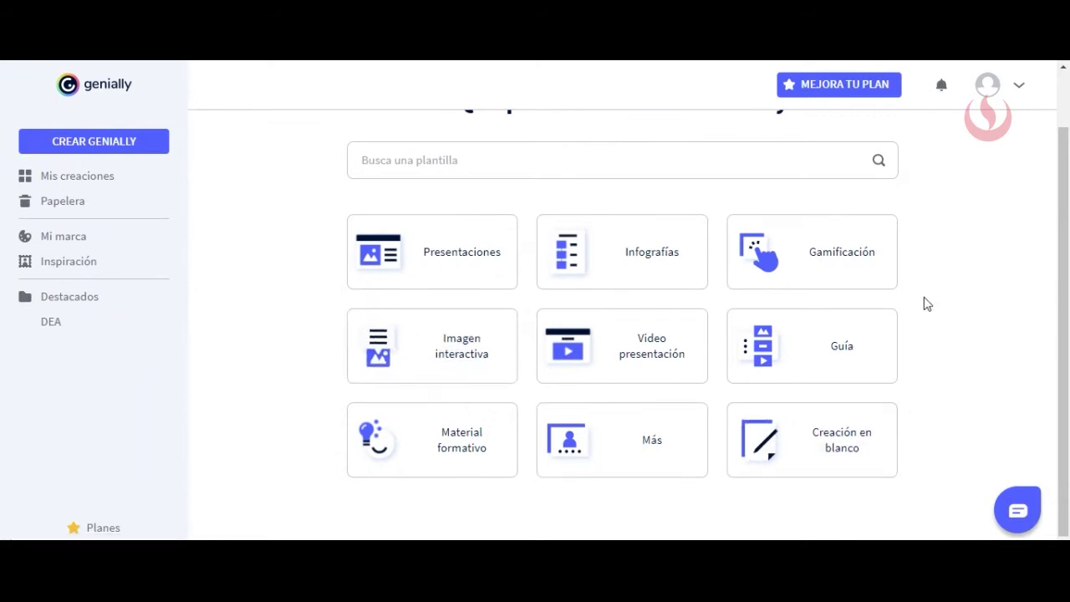
{"action": "mouse_move", "coordinate": [896, 483]}
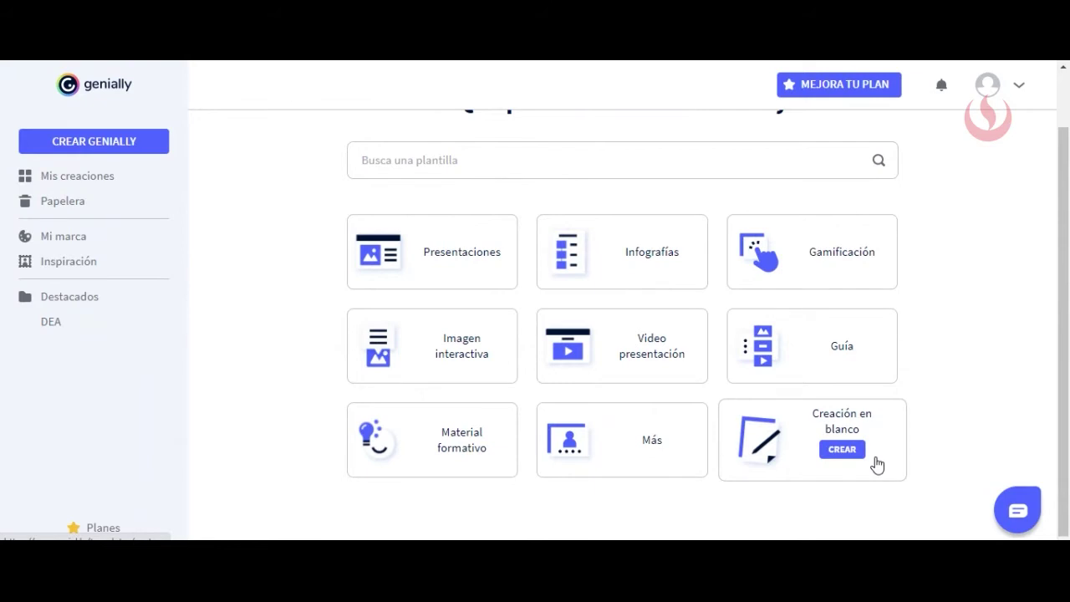
{"action": "mouse_move", "coordinate": [674, 446]}
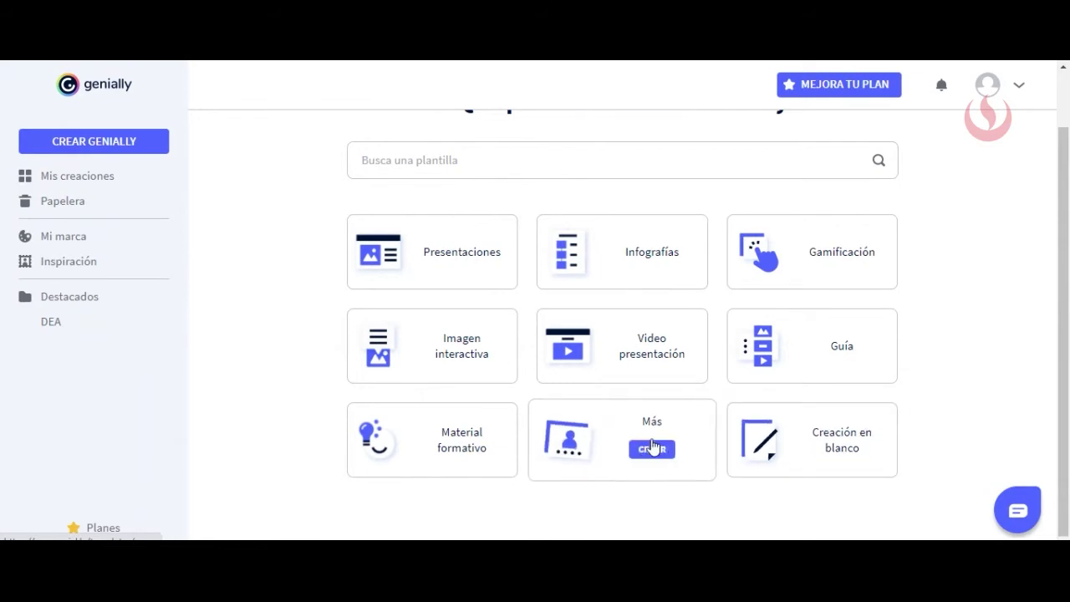
Open the Más template category and browse its Personal branding, Tarjetas interactivas and Post horizontal templates
{"action": "left_click", "coordinate": [652, 452]}
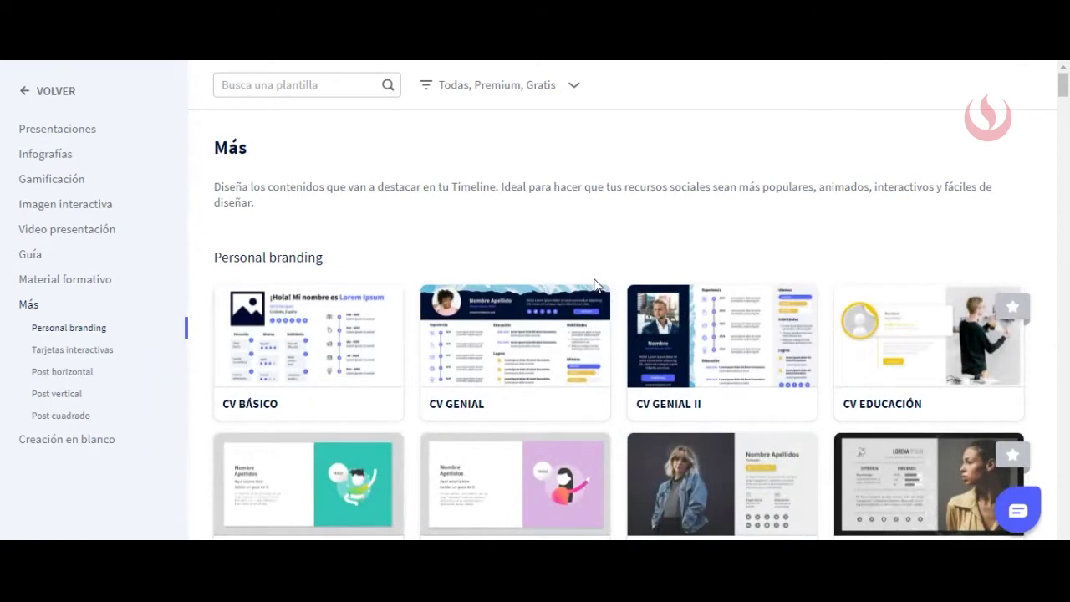
{"action": "scroll", "coordinate": [596, 285], "scroll_direction": "down", "scroll_amount": 3}
{"action": "scroll", "coordinate": [595, 303], "scroll_direction": "down", "scroll_amount": 9}
{"action": "scroll", "coordinate": [595, 303], "scroll_direction": "down", "scroll_amount": 8}
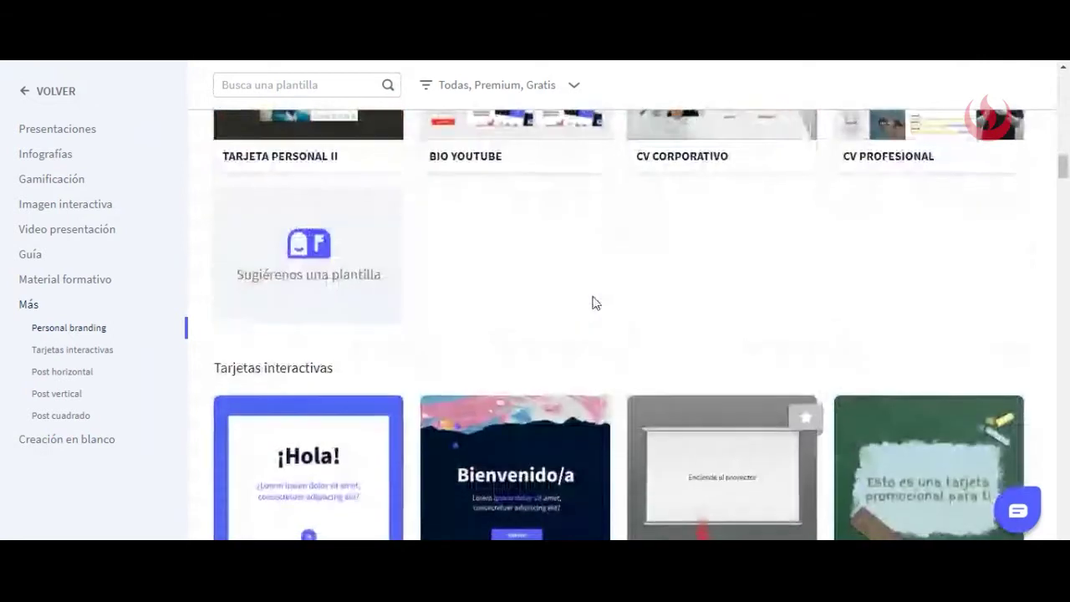
{"action": "scroll", "coordinate": [595, 303], "scroll_direction": "down", "scroll_amount": 3}
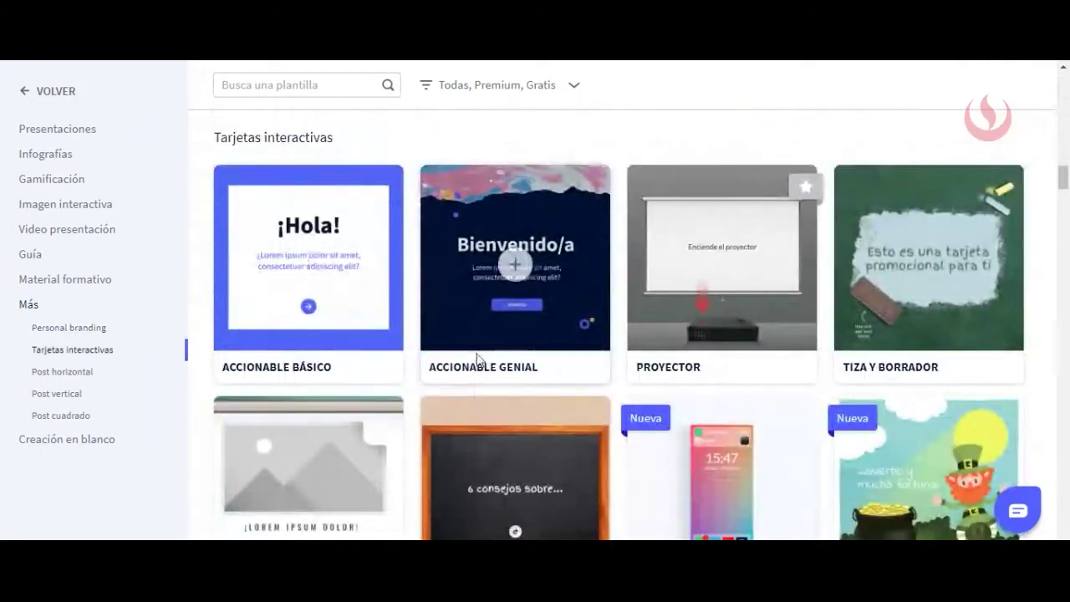
{"action": "scroll", "coordinate": [478, 360], "scroll_direction": "down", "scroll_amount": 6}
{"action": "left_click_drag", "start_coordinate": [1063, 187], "coordinate": [1066, 329]}
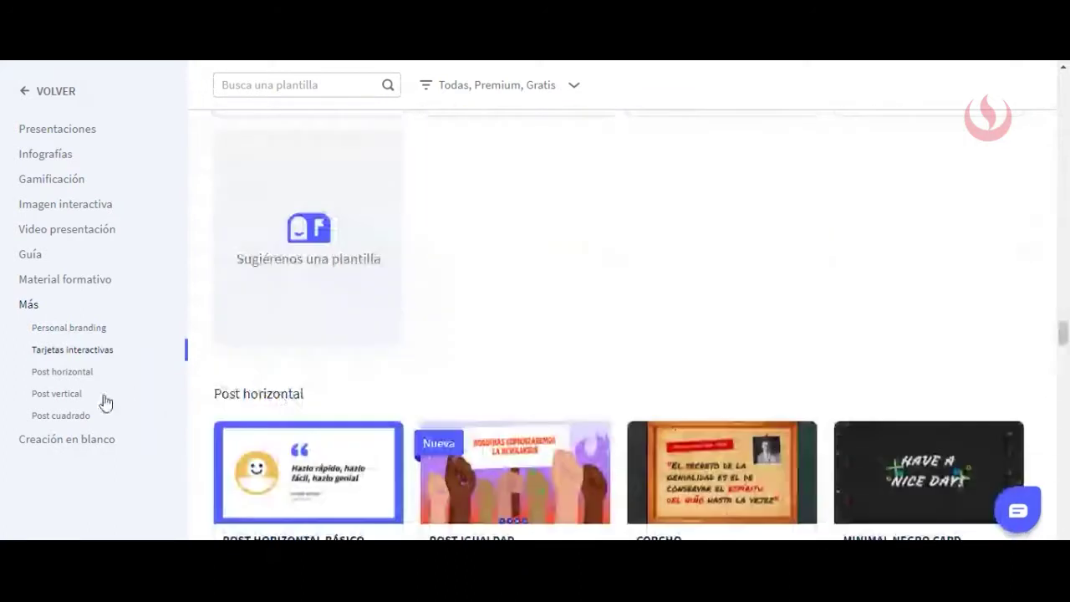
{"action": "scroll", "coordinate": [755, 251], "scroll_direction": "up", "scroll_amount": 5}
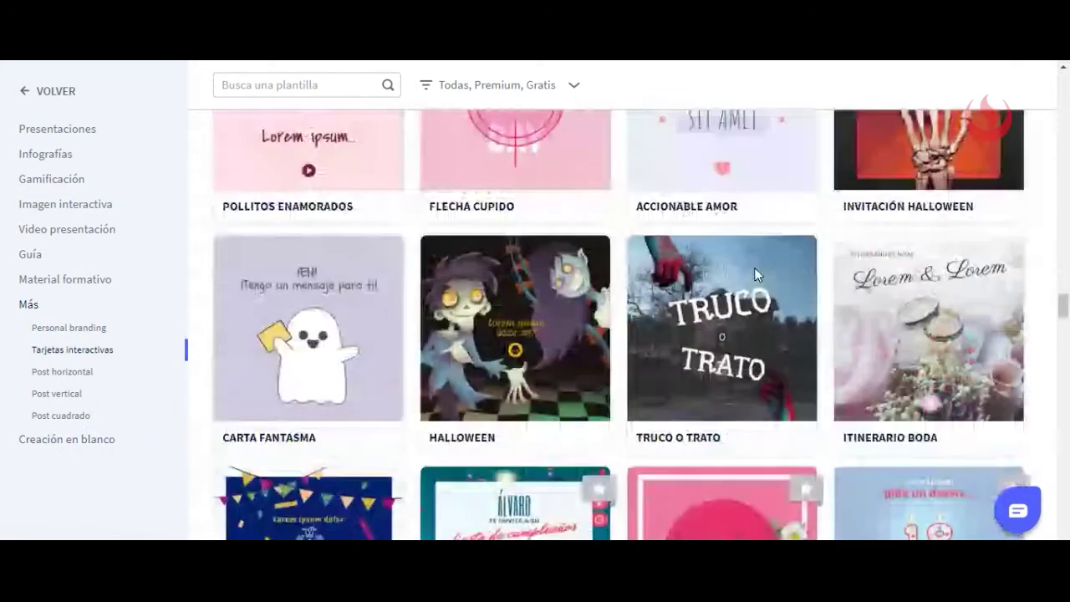
{"action": "scroll", "coordinate": [754, 267], "scroll_direction": "up", "scroll_amount": 20}
{"action": "scroll", "coordinate": [755, 270], "scroll_direction": "up", "scroll_amount": 10}
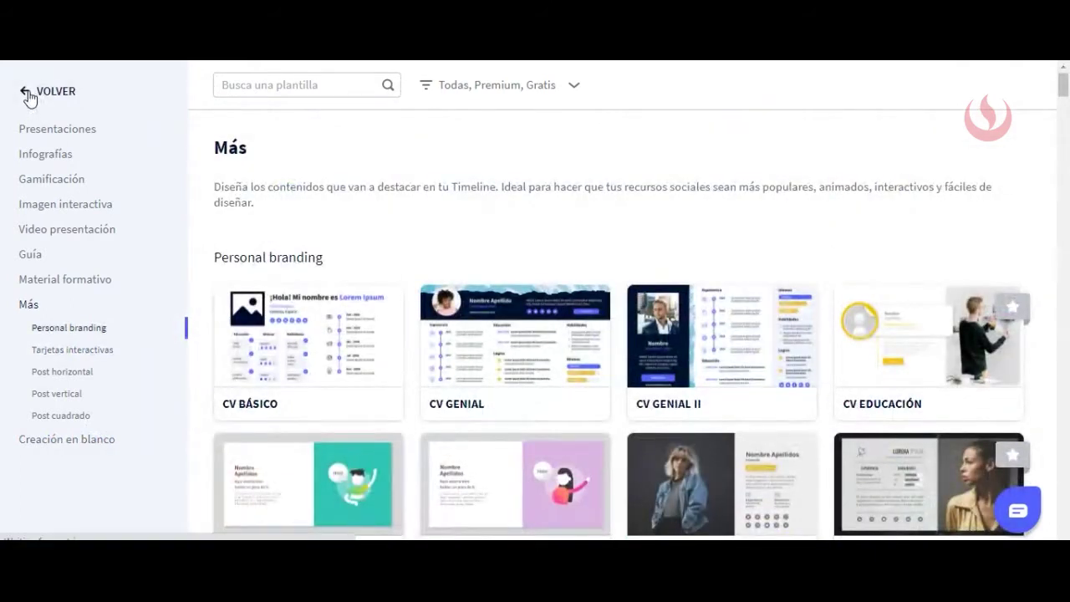
Return to the creation types, go to Mis creaciones and open the creation page again from there
{"action": "left_click", "coordinate": [27, 95]}
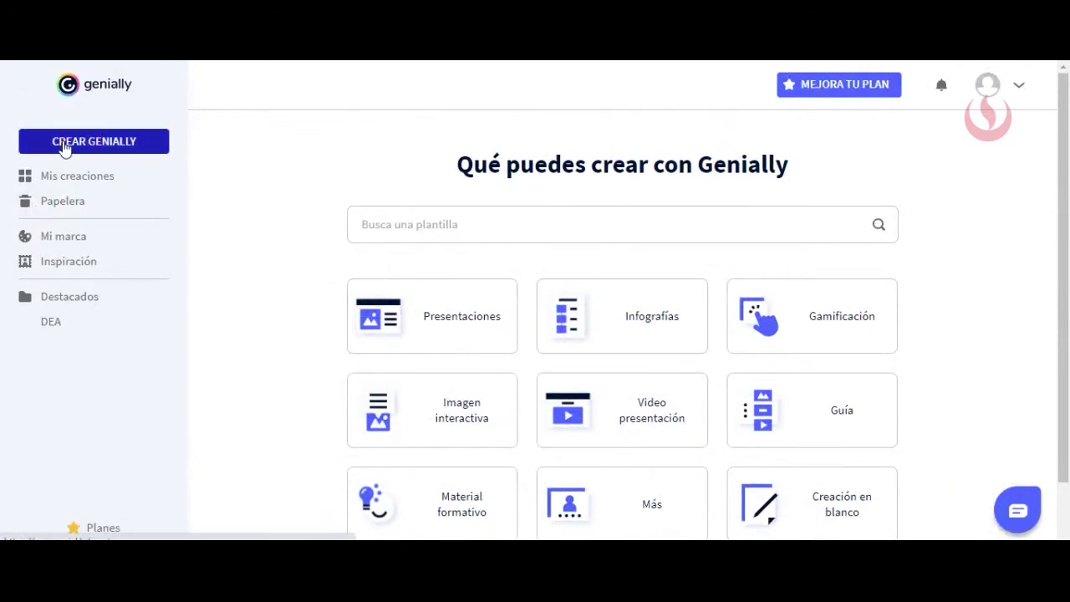
{"action": "mouse_move", "coordinate": [498, 344]}
{"action": "scroll", "coordinate": [498, 345], "scroll_direction": "down", "scroll_amount": 1}
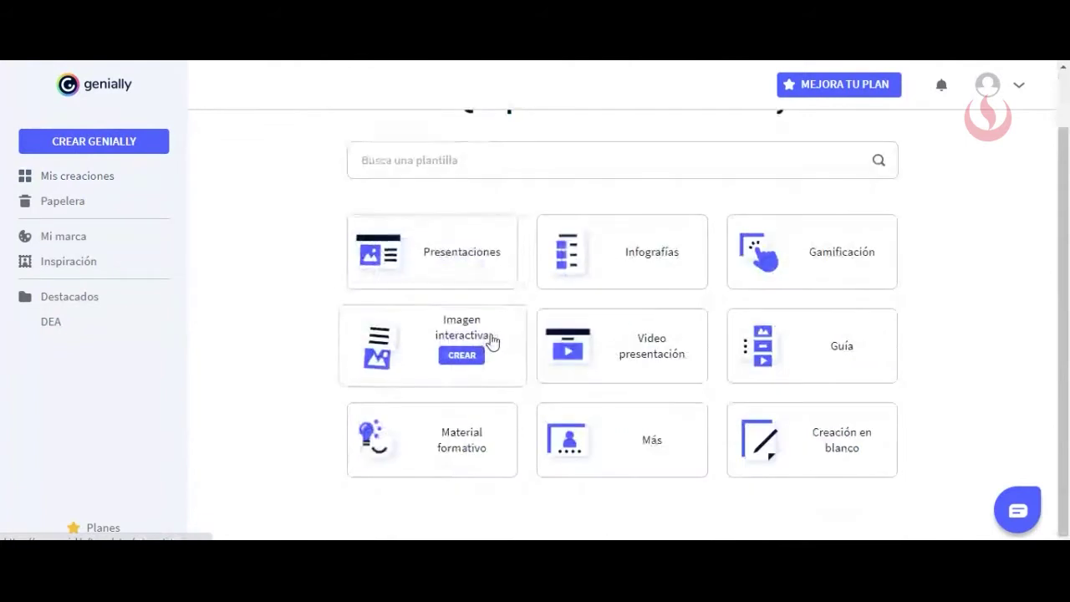
{"action": "left_click", "coordinate": [67, 186]}
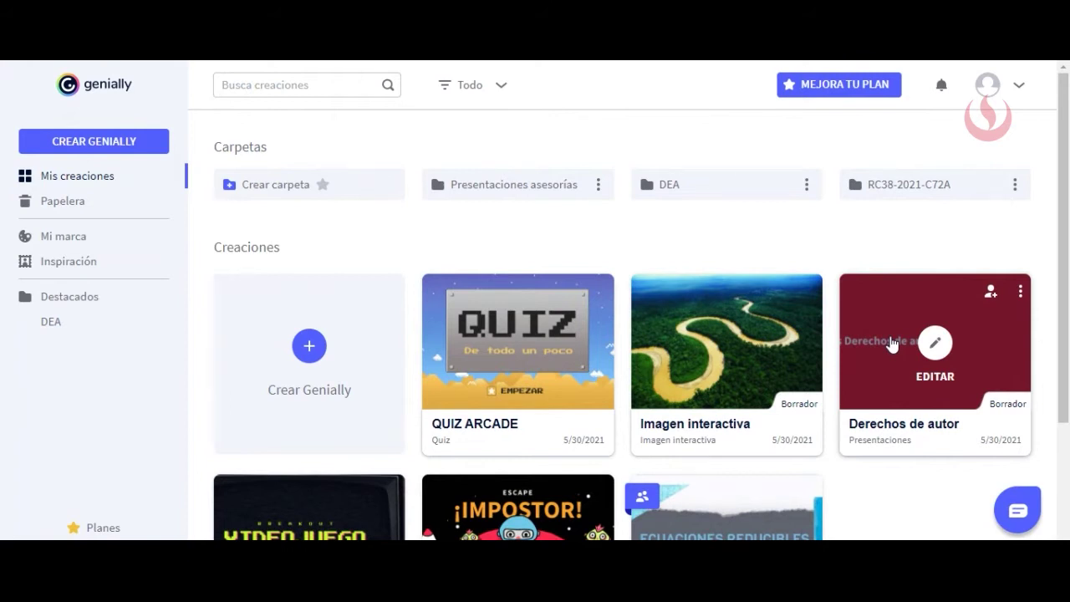
{"action": "left_click", "coordinate": [304, 360]}
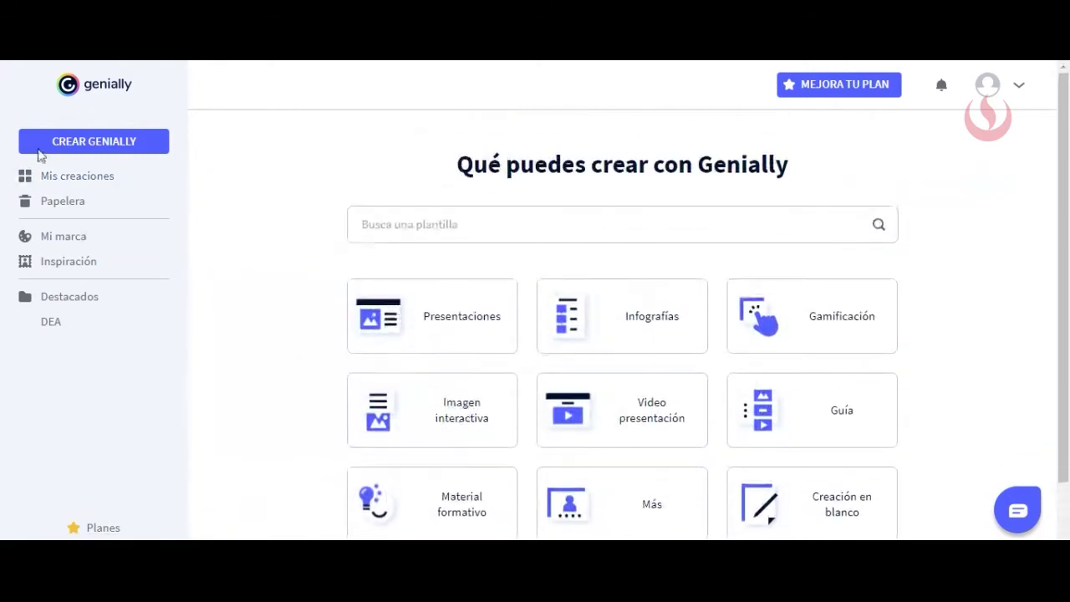
Go back to Mis creaciones and open the Derechos de autor presentation for editing
{"action": "left_click", "coordinate": [102, 183]}
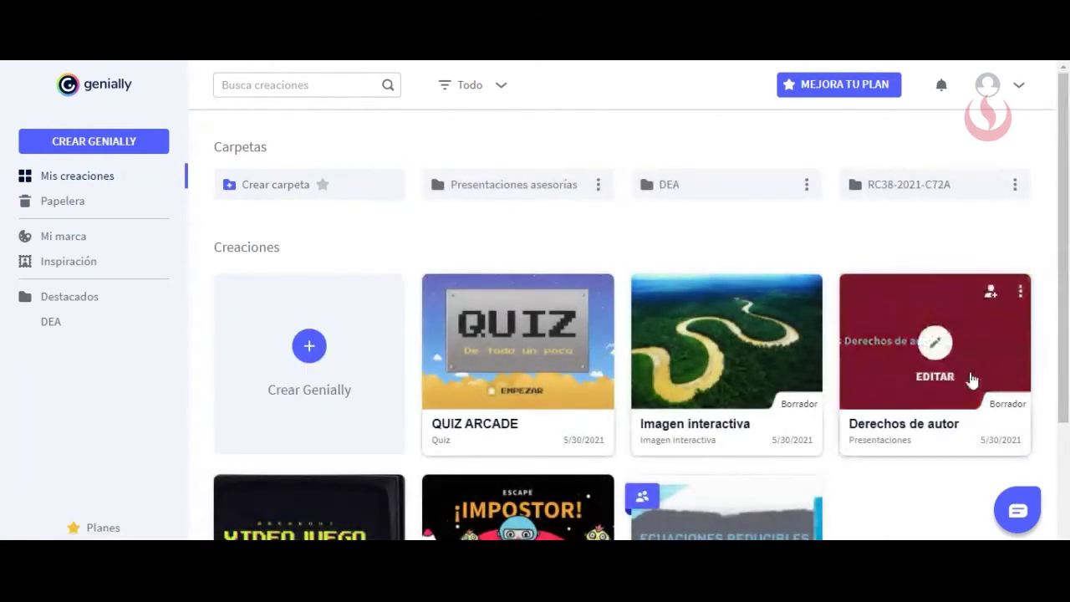
{"action": "scroll", "coordinate": [969, 385], "scroll_direction": "down", "scroll_amount": 1}
{"action": "scroll", "coordinate": [963, 400], "scroll_direction": "down", "scroll_amount": 1}
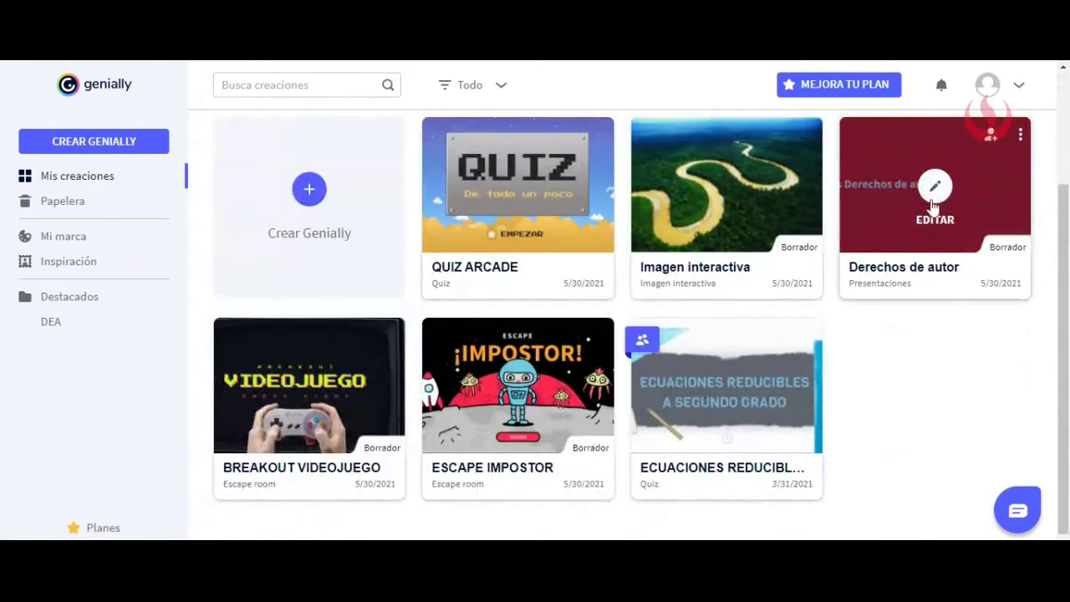
{"action": "left_click", "coordinate": [936, 187]}
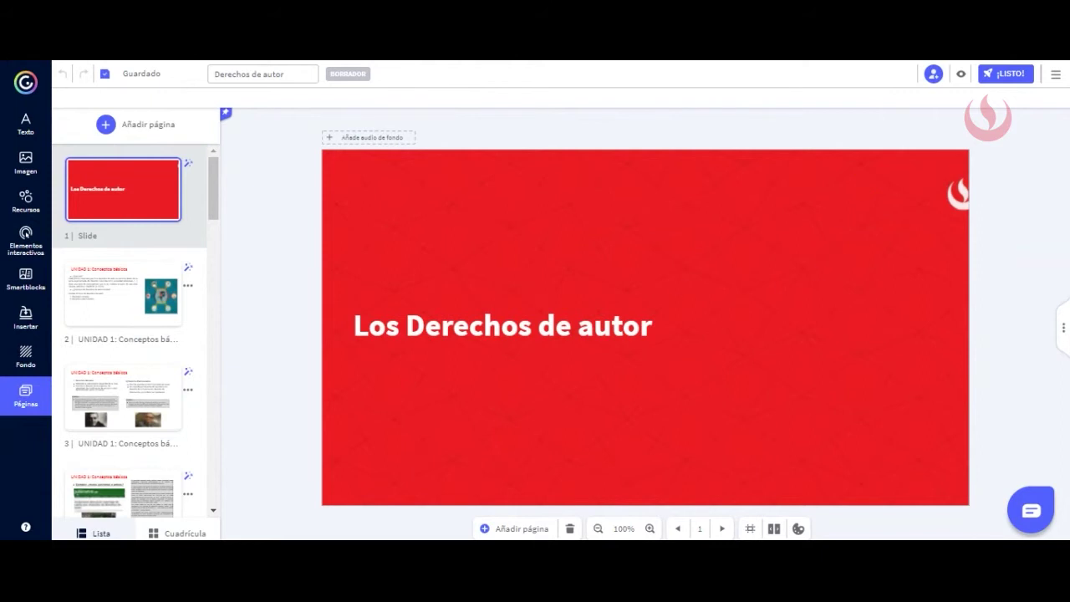
Review slides 2 to 7 of the Derechos de autor presentation, then return to slide 2, UNIDAD 1: Conceptos básicos
{"action": "left_click", "coordinate": [109, 304]}
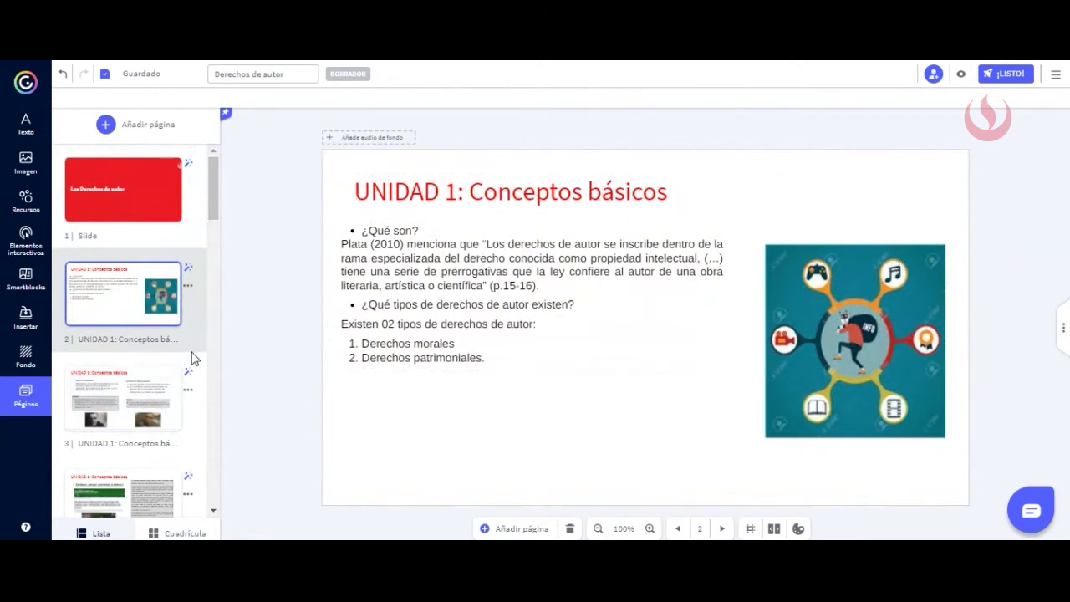
{"action": "left_click", "coordinate": [67, 377]}
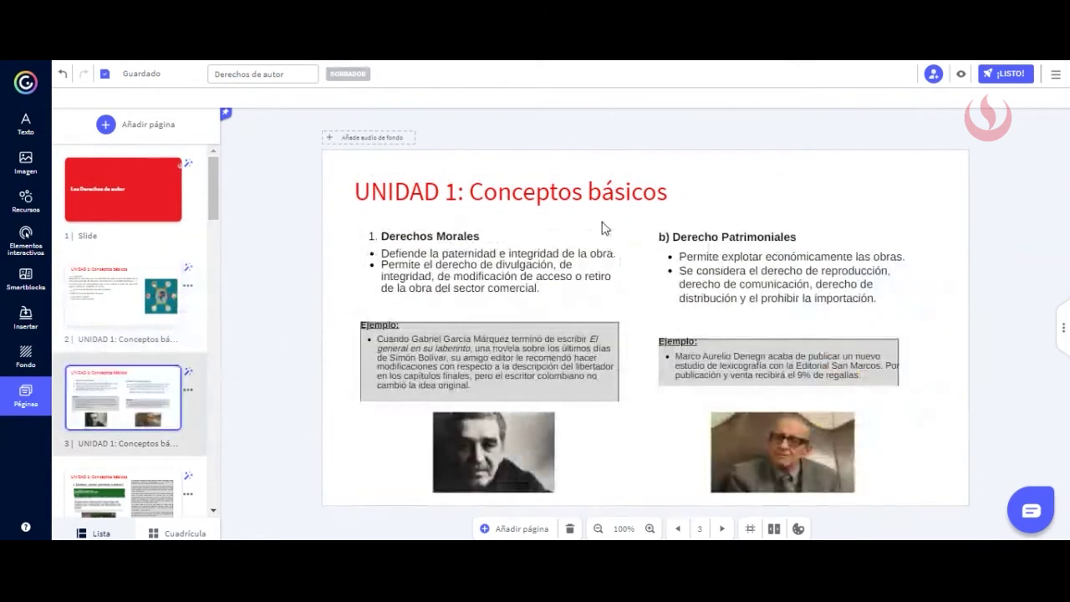
{"action": "scroll", "coordinate": [117, 418], "scroll_direction": "down", "scroll_amount": 2}
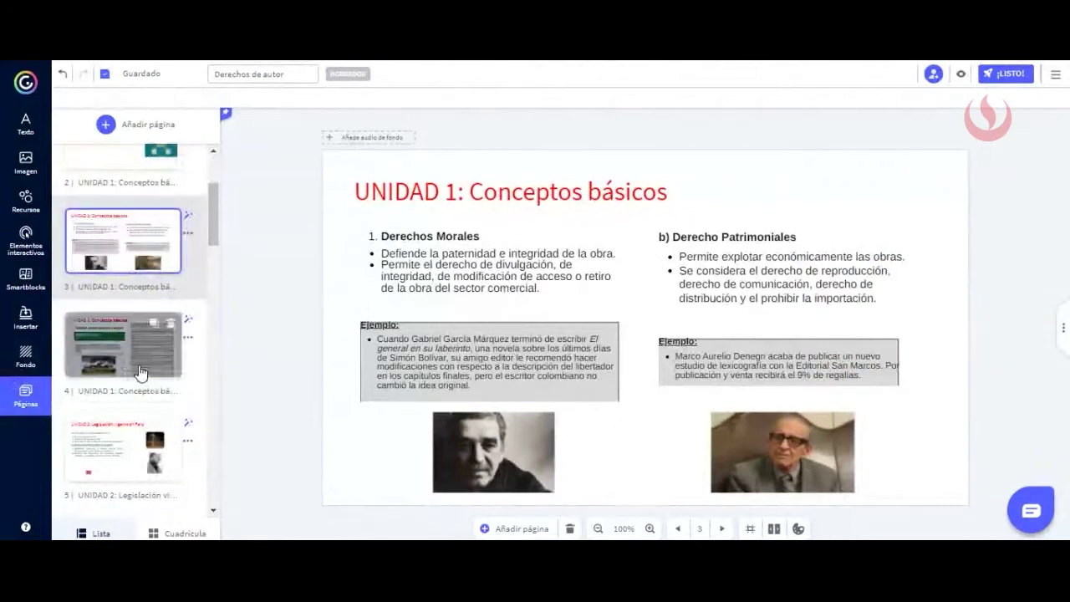
{"action": "left_click", "coordinate": [140, 373]}
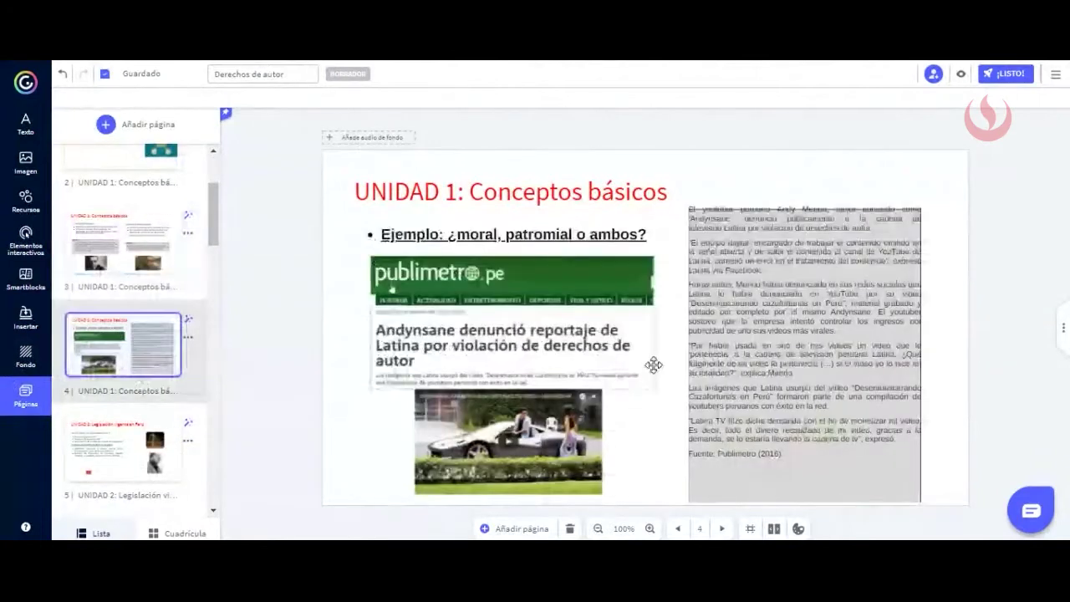
{"action": "left_click", "coordinate": [123, 453]}
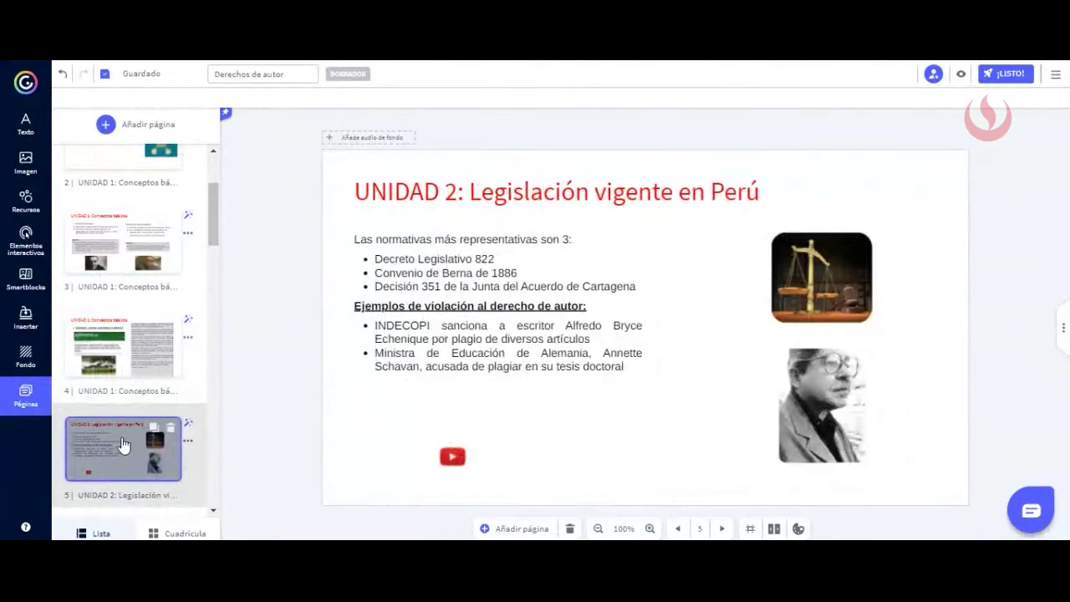
{"action": "scroll", "coordinate": [101, 443], "scroll_direction": "down", "scroll_amount": 3}
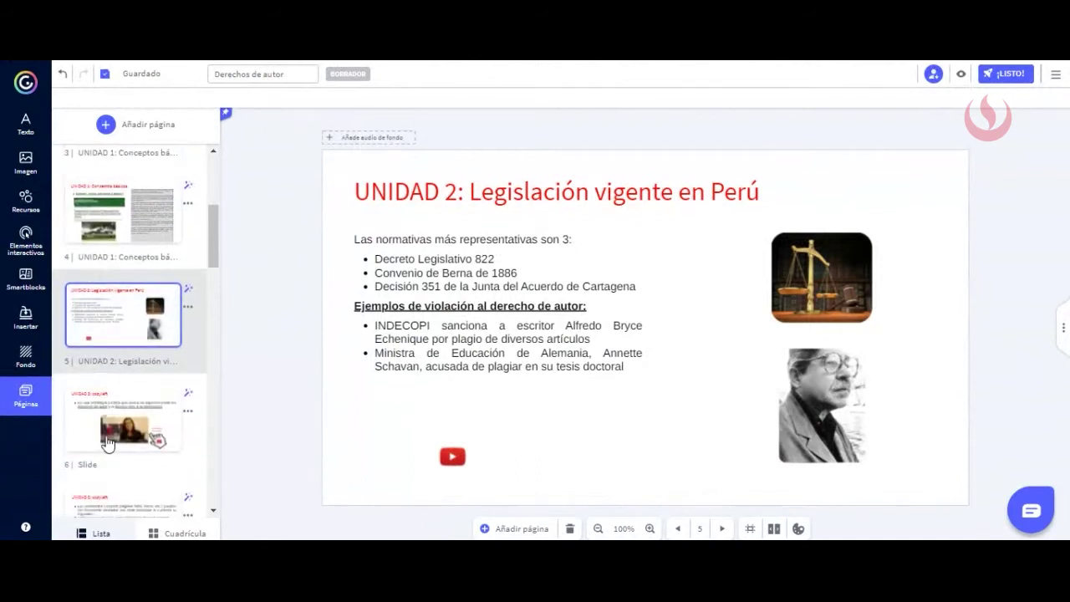
{"action": "left_click", "coordinate": [94, 405]}
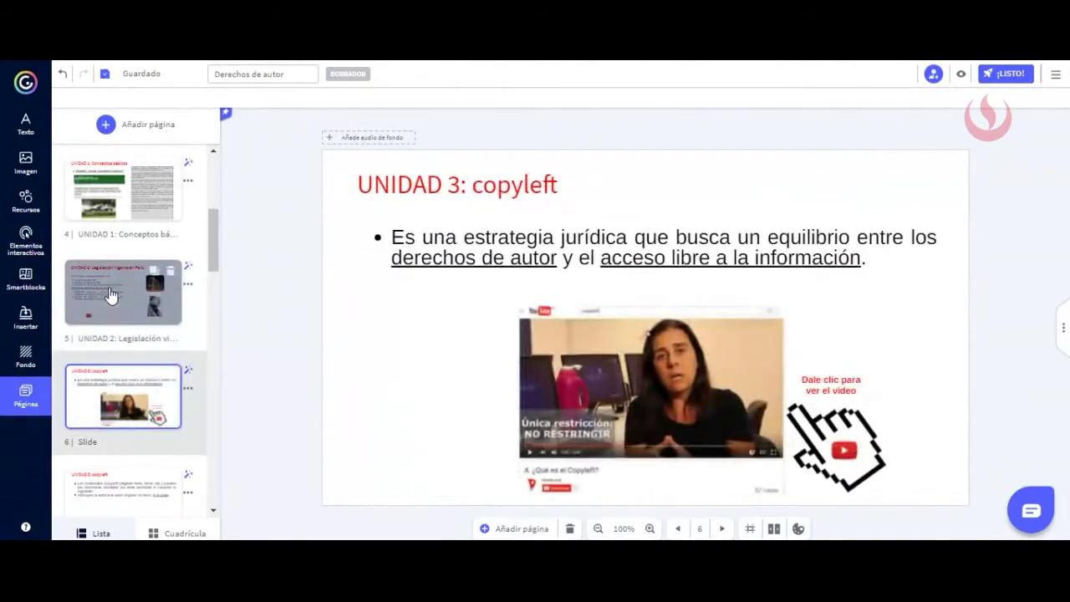
{"action": "scroll", "coordinate": [134, 284], "scroll_direction": "down", "scroll_amount": 3}
{"action": "left_click", "coordinate": [144, 339]}
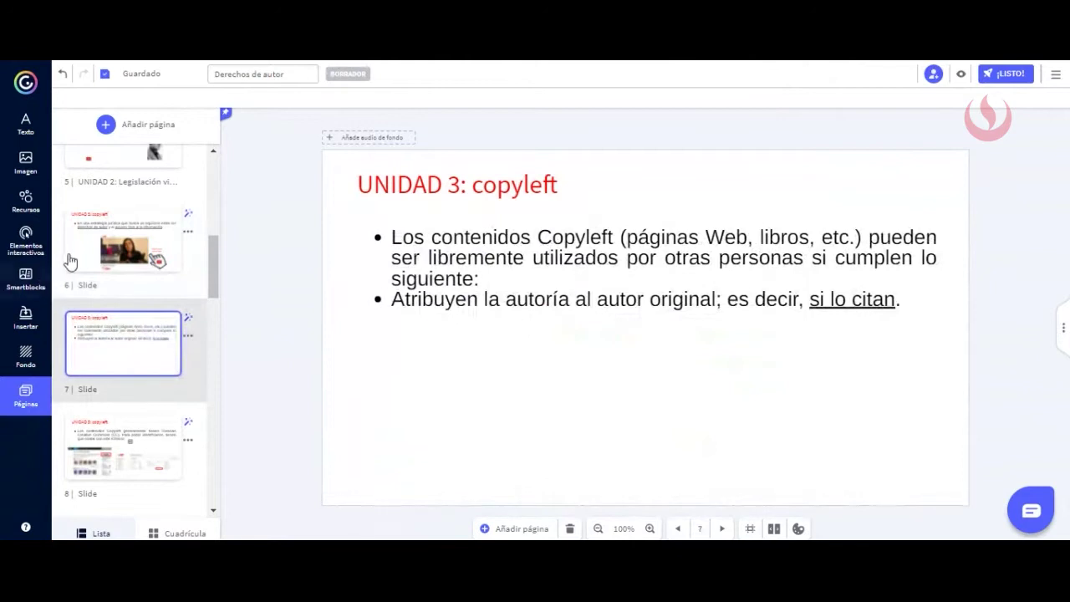
{"action": "left_click", "coordinate": [76, 261]}
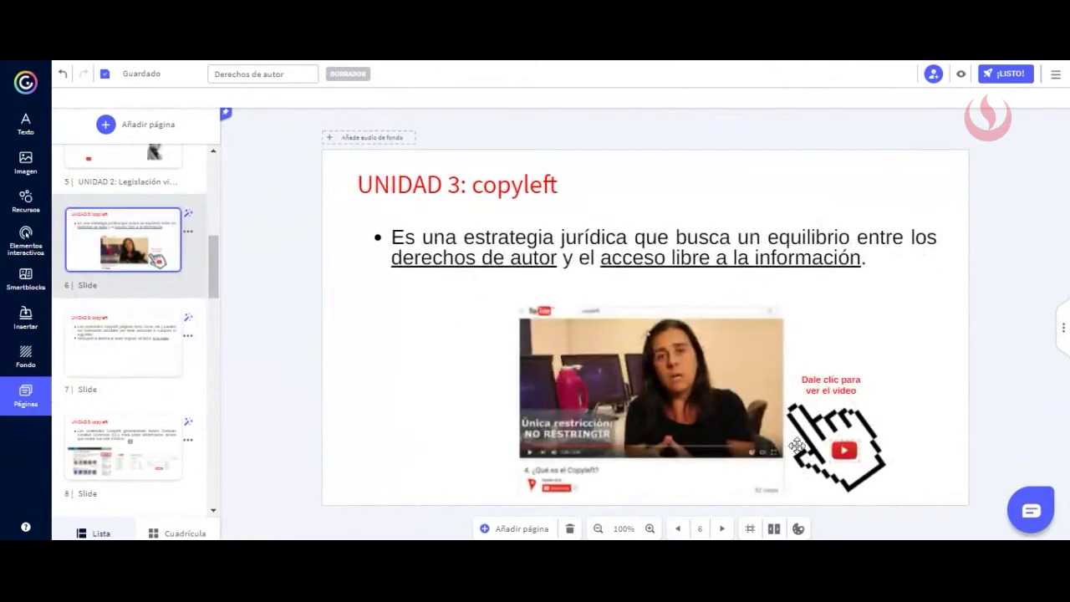
{"action": "scroll", "coordinate": [99, 439], "scroll_direction": "up", "scroll_amount": 10}
{"action": "left_click", "coordinate": [121, 290]}
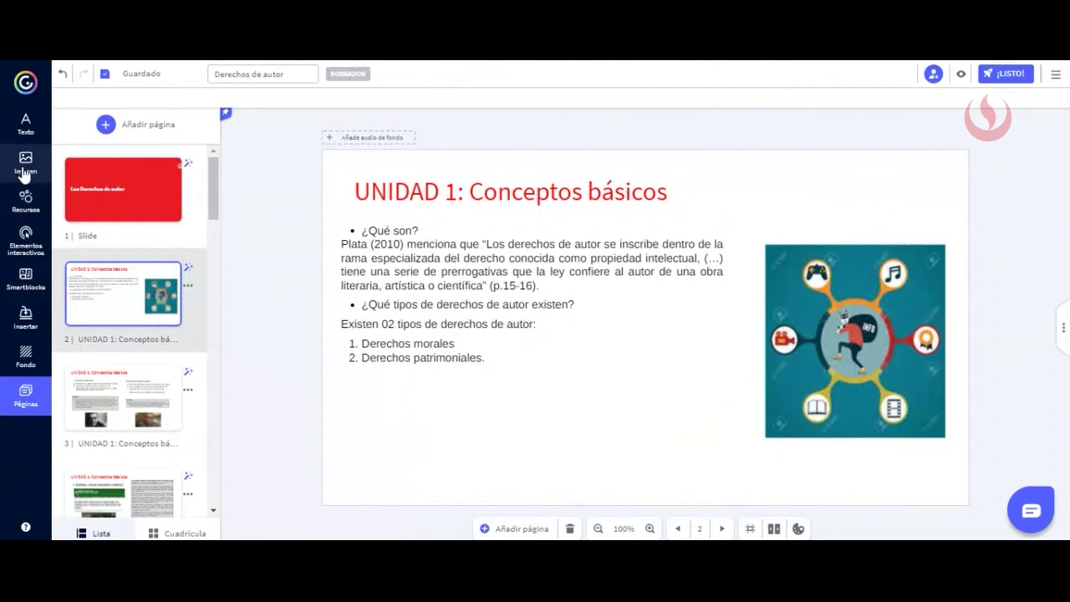
Examine the resources and interactive elements that can be added to slide 2, including markers, social media icons and numbers
{"action": "left_click", "coordinate": [25, 199]}
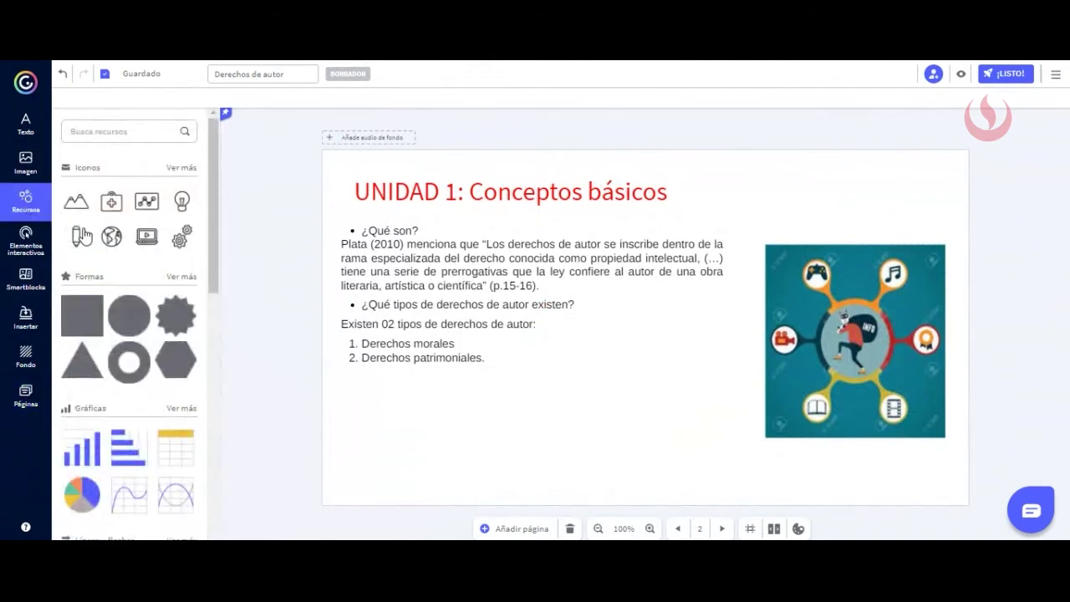
{"action": "left_click", "coordinate": [35, 242]}
{"action": "scroll", "coordinate": [165, 377], "scroll_direction": "down", "scroll_amount": 3}
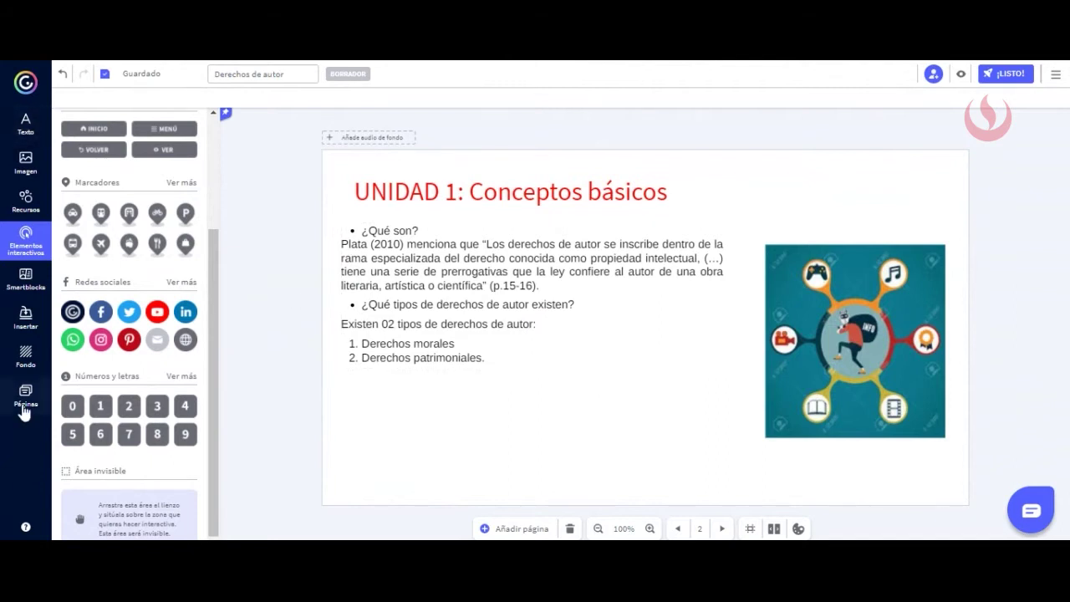
Show the presentation's page list and review slide 5, UNIDAD 2: Legislación vigente en Perú, and slide 6, UNIDAD 3: copyleft
{"action": "left_click", "coordinate": [25, 398]}
{"action": "scroll", "coordinate": [133, 359], "scroll_direction": "down", "scroll_amount": 2}
{"action": "scroll", "coordinate": [136, 362], "scroll_direction": "down", "scroll_amount": 2}
{"action": "left_click", "coordinate": [129, 292]}
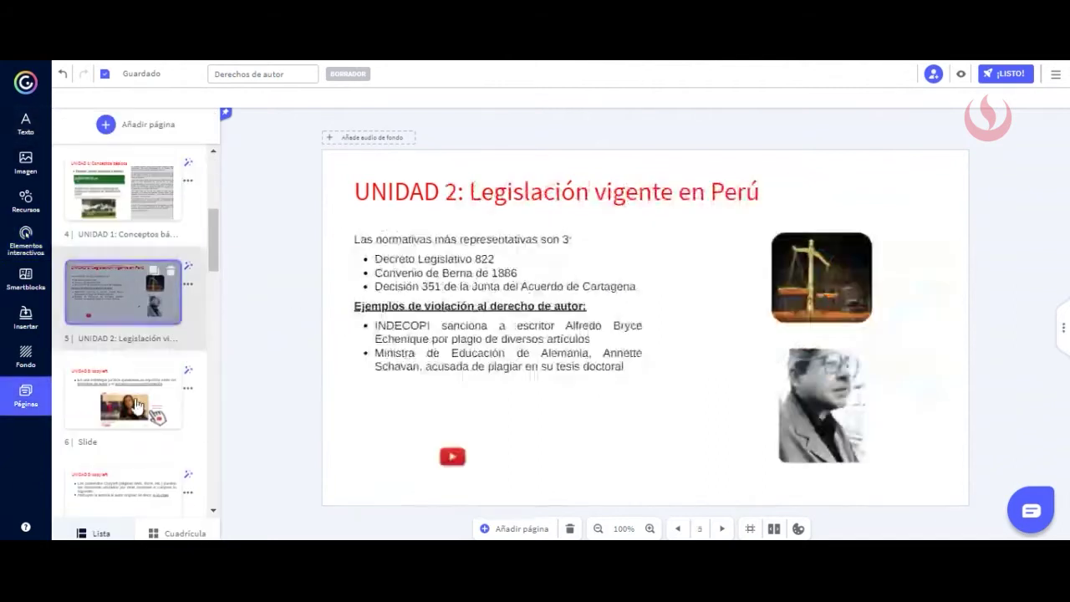
{"action": "left_click", "coordinate": [134, 393]}
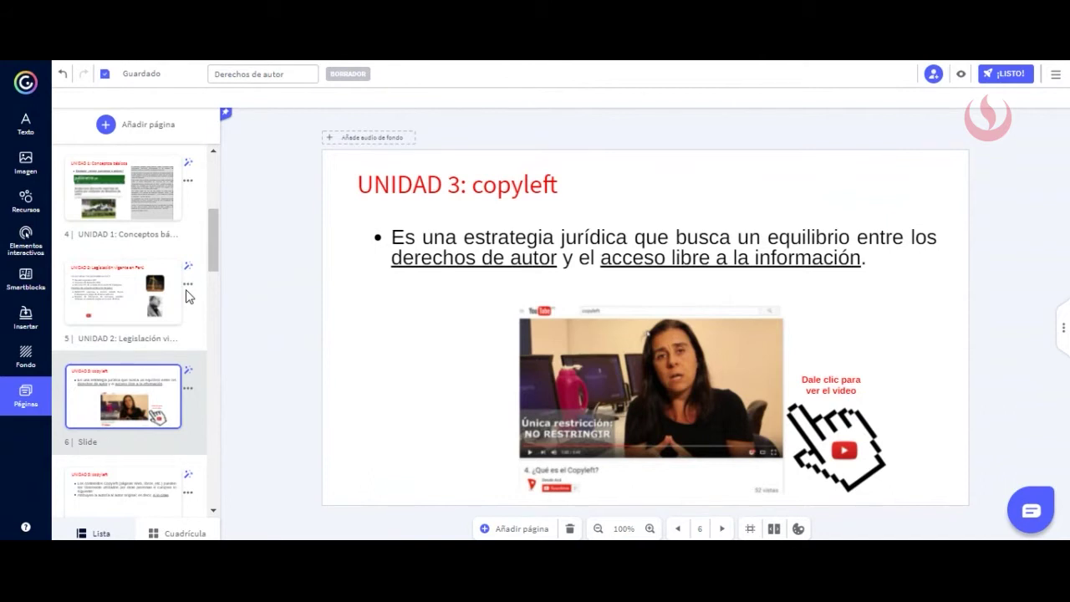
{"action": "scroll", "coordinate": [183, 305], "scroll_direction": "down", "scroll_amount": 5}
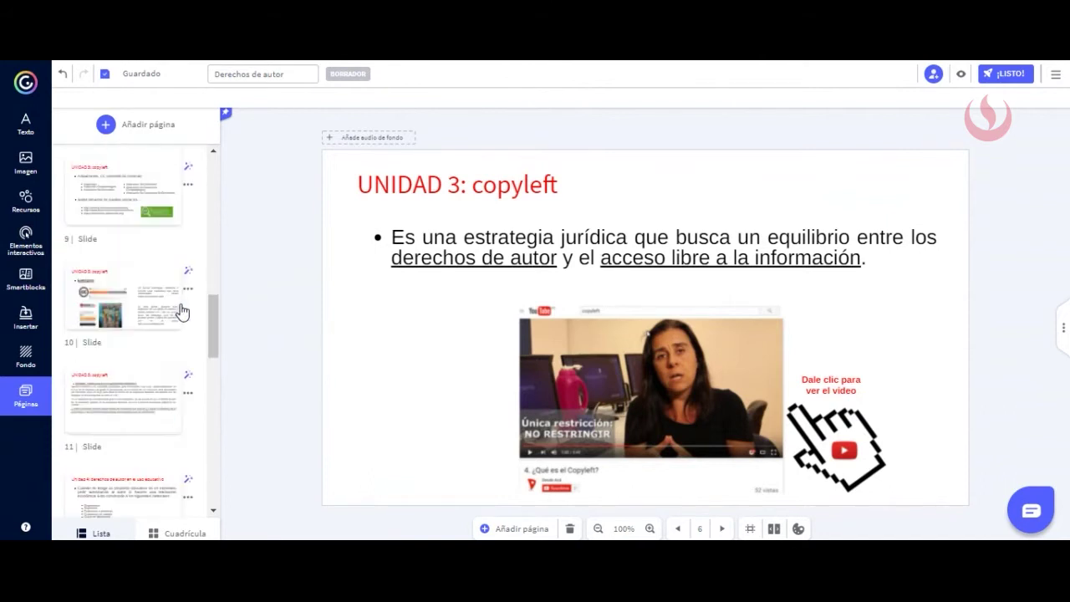
{"action": "scroll", "coordinate": [148, 384], "scroll_direction": "down", "scroll_amount": 3}
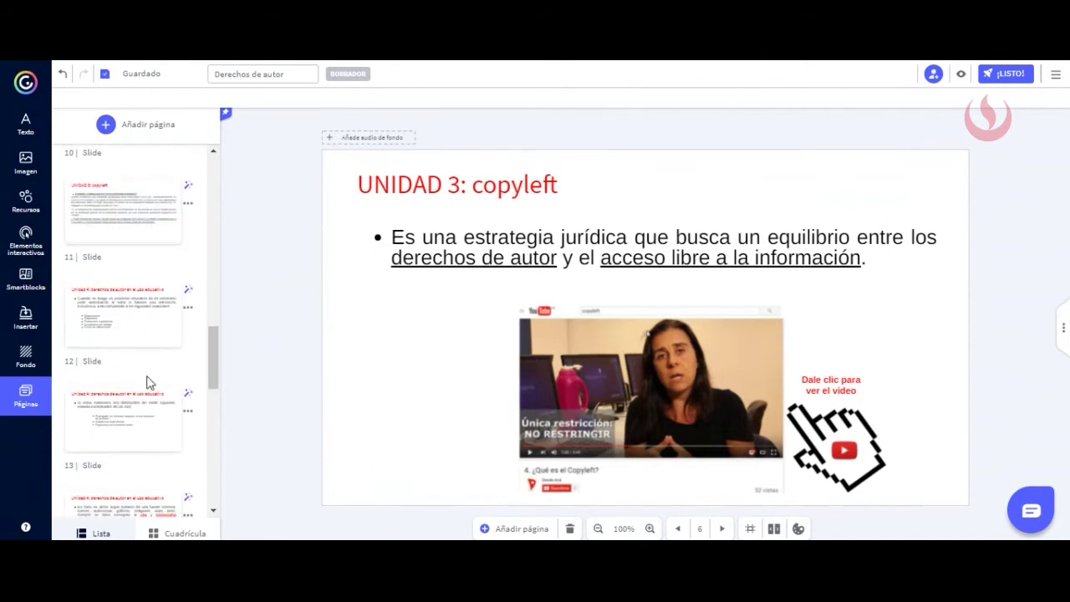
Review slides 12 to 15 on Unidad 4, and slide 17 with the Unidad 6 true-or-false exercise
{"action": "left_click", "coordinate": [138, 326]}
{"action": "left_click", "coordinate": [127, 433]}
{"action": "scroll", "coordinate": [125, 418], "scroll_direction": "down", "scroll_amount": 3}
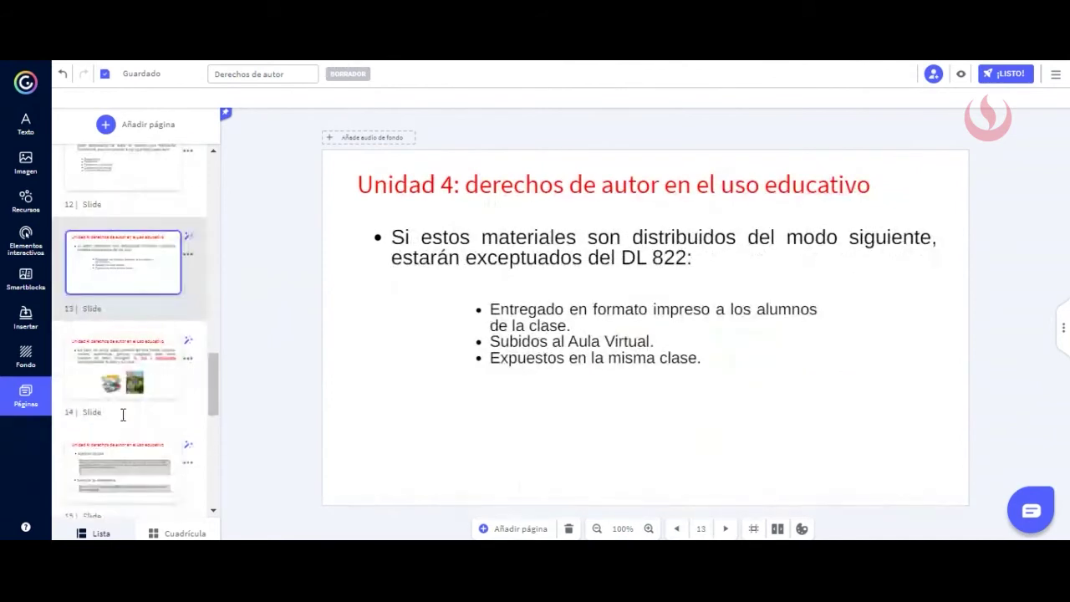
{"action": "left_click", "coordinate": [122, 387]}
{"action": "left_click", "coordinate": [125, 463]}
{"action": "scroll", "coordinate": [124, 456], "scroll_direction": "down", "scroll_amount": 6}
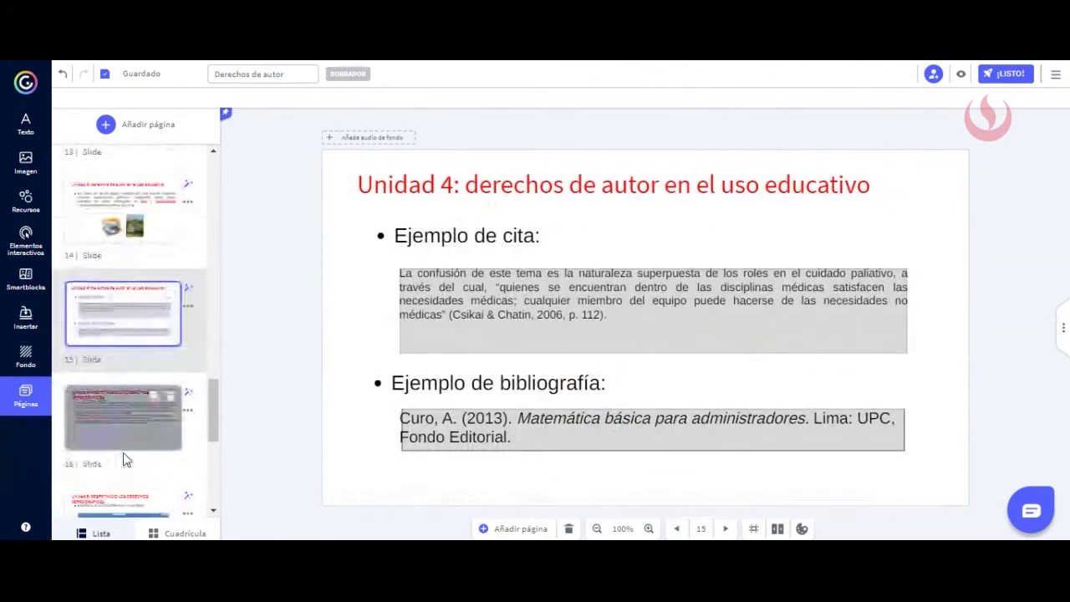
{"action": "left_click", "coordinate": [118, 319]}
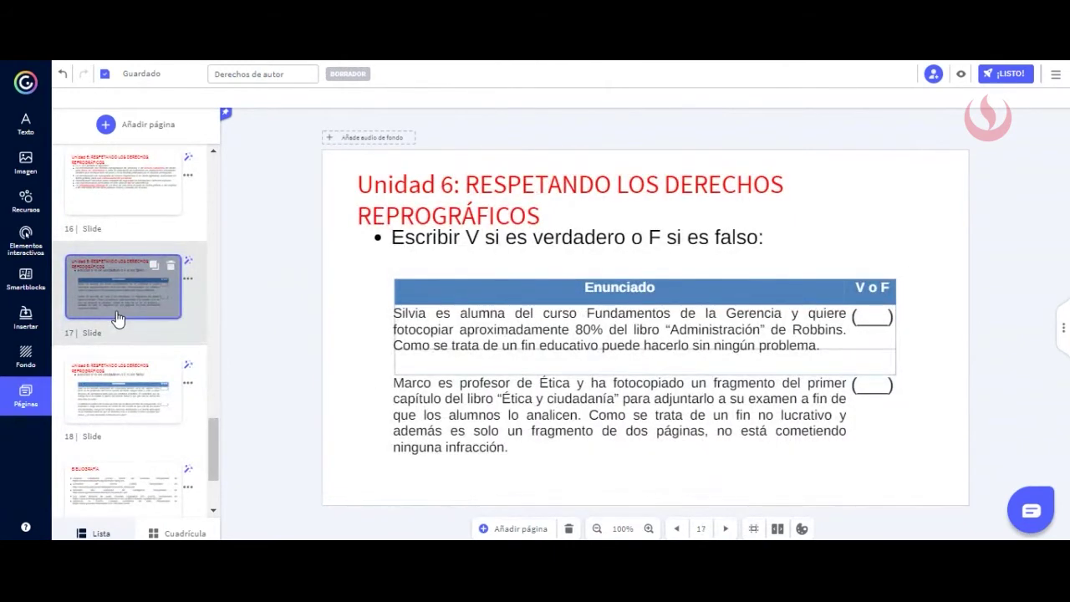
{"action": "scroll", "coordinate": [118, 319], "scroll_direction": "down", "scroll_amount": 1}
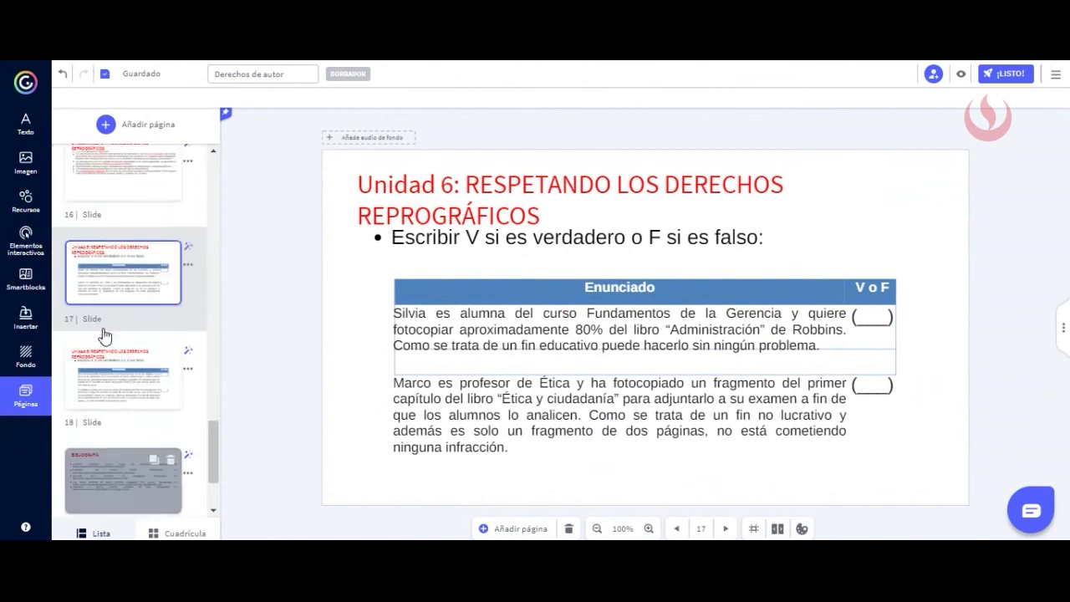
{"action": "scroll", "coordinate": [104, 335], "scroll_direction": "up", "scroll_amount": 2}
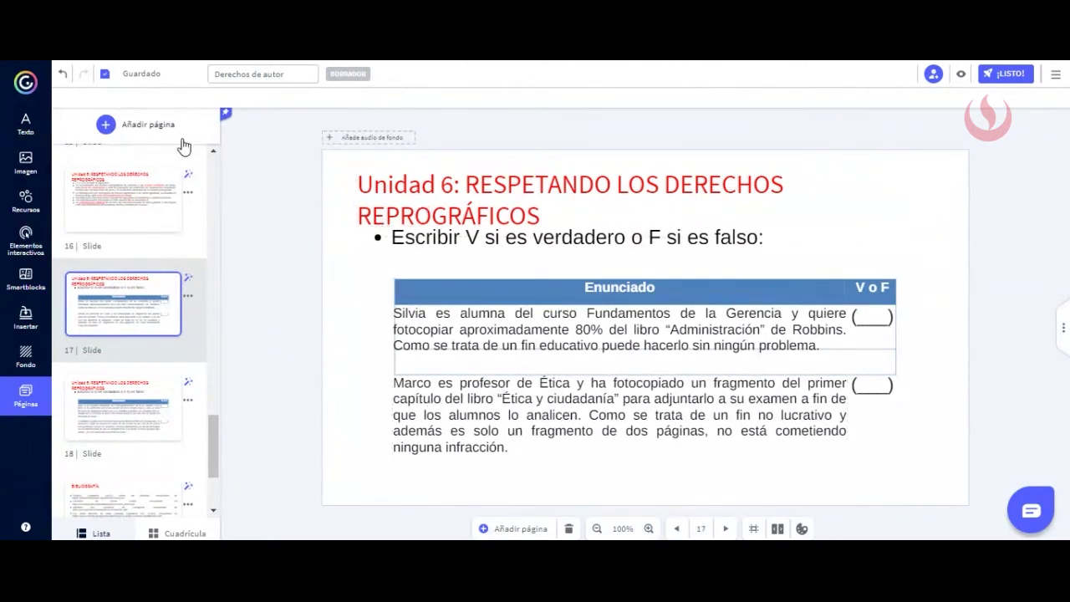
Examine the page sources for adding a page, Plantilla, Plantillas Genially and Mis creaciones, look through the Plantilla layouts, and close without adding any
{"action": "left_click", "coordinate": [167, 131]}
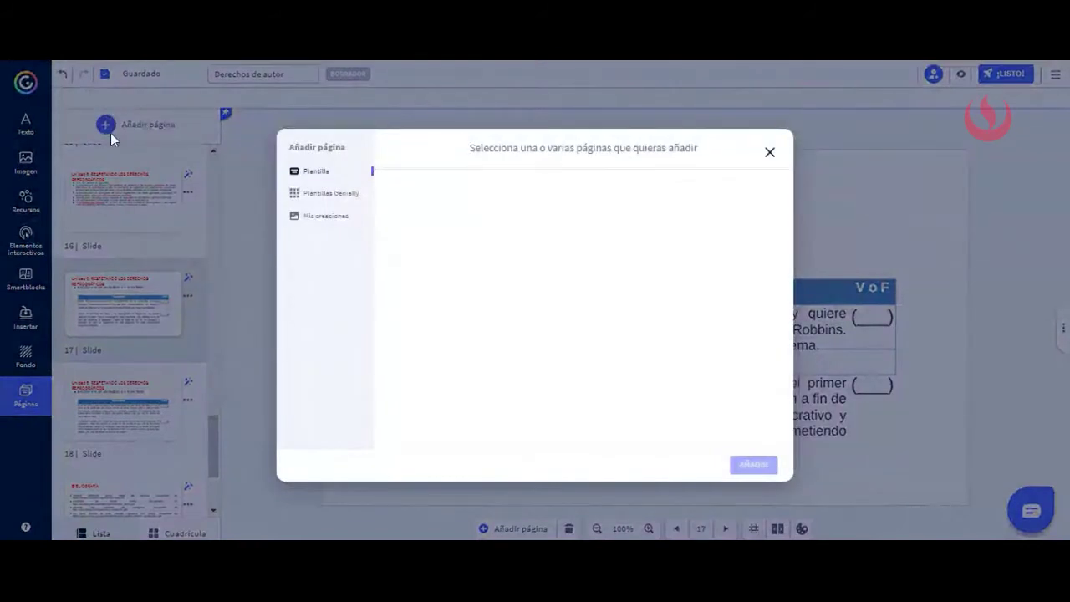
{"action": "left_click", "coordinate": [355, 200]}
{"action": "left_click", "coordinate": [325, 224]}
{"action": "left_click", "coordinate": [339, 173]}
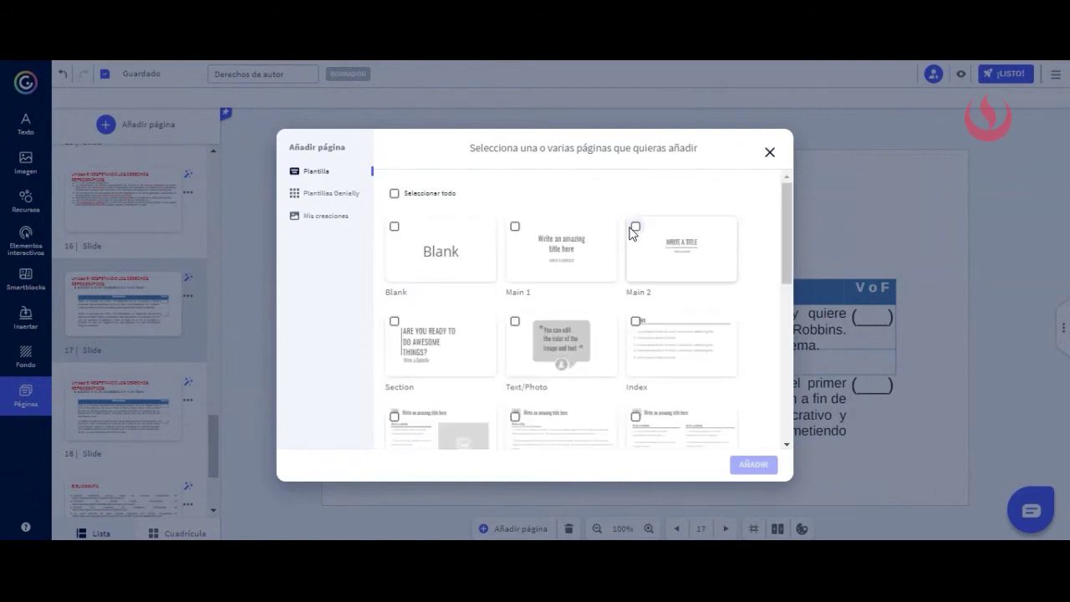
{"action": "scroll", "coordinate": [511, 263], "scroll_direction": "down", "scroll_amount": 3}
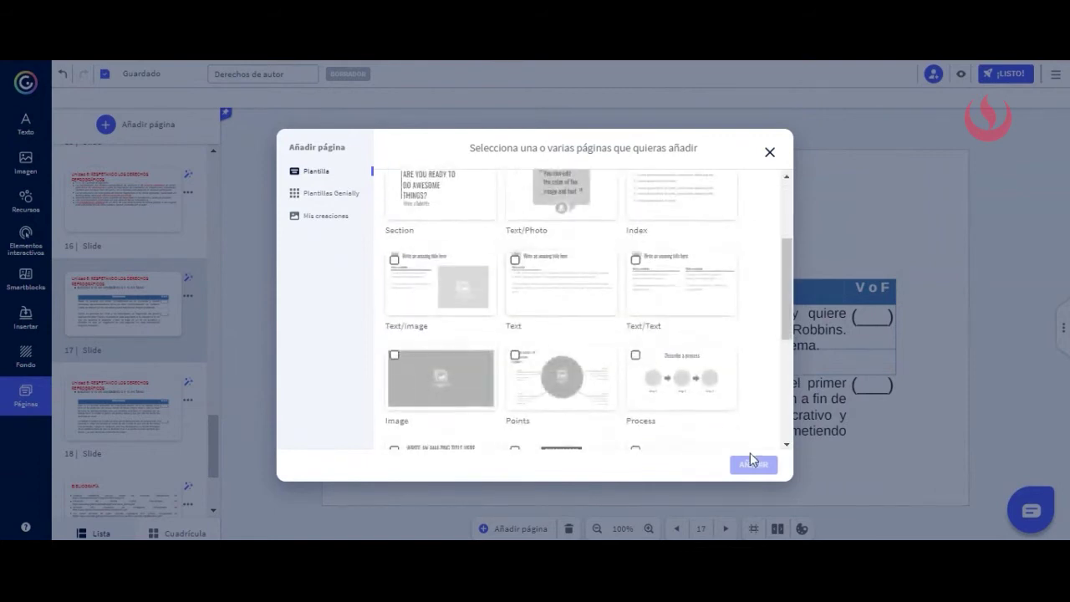
{"action": "scroll", "coordinate": [692, 420], "scroll_direction": "down", "scroll_amount": 5}
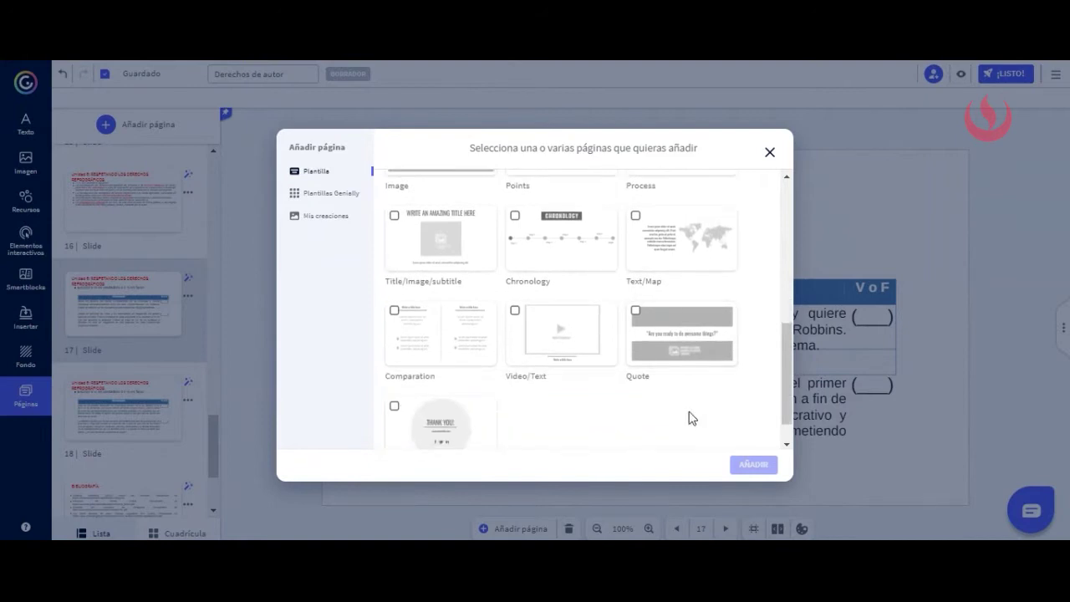
{"action": "left_click", "coordinate": [770, 153]}
Look through the remaining pages down to slide 20, BIBLIOGRAFÍA, and return towards the first slides of the page list
{"action": "scroll", "coordinate": [191, 393], "scroll_direction": "down", "scroll_amount": 1}
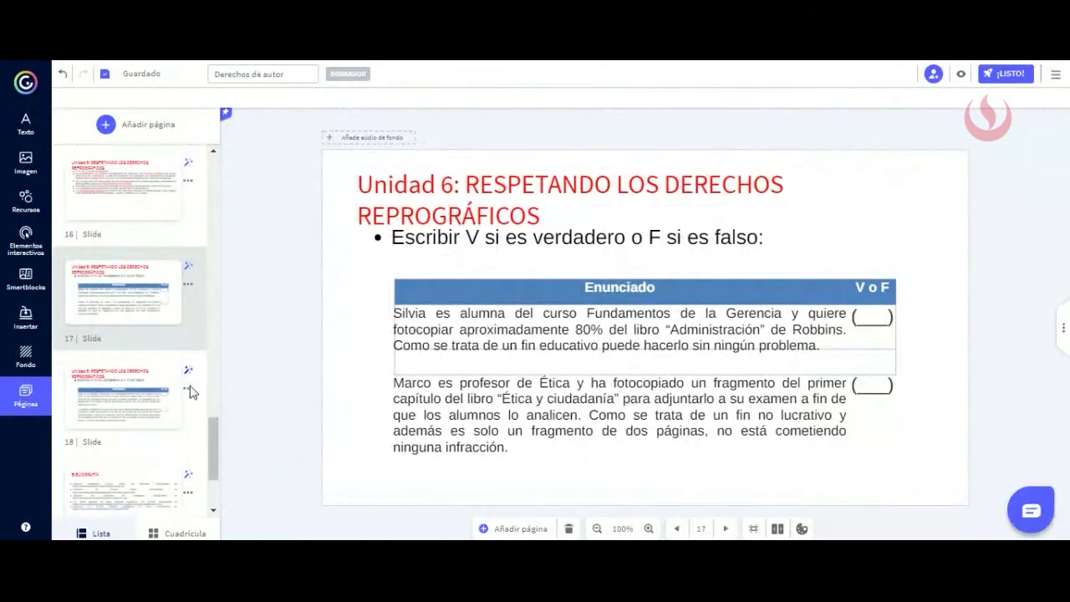
{"action": "scroll", "coordinate": [191, 391], "scroll_direction": "down", "scroll_amount": 3}
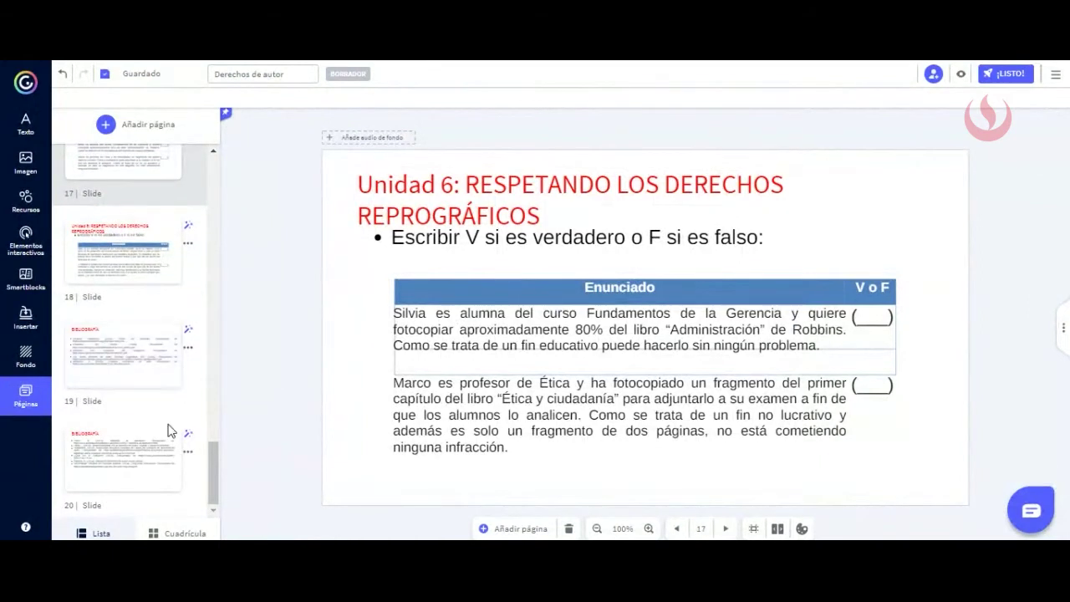
{"action": "scroll", "coordinate": [168, 428], "scroll_direction": "up", "scroll_amount": 10}
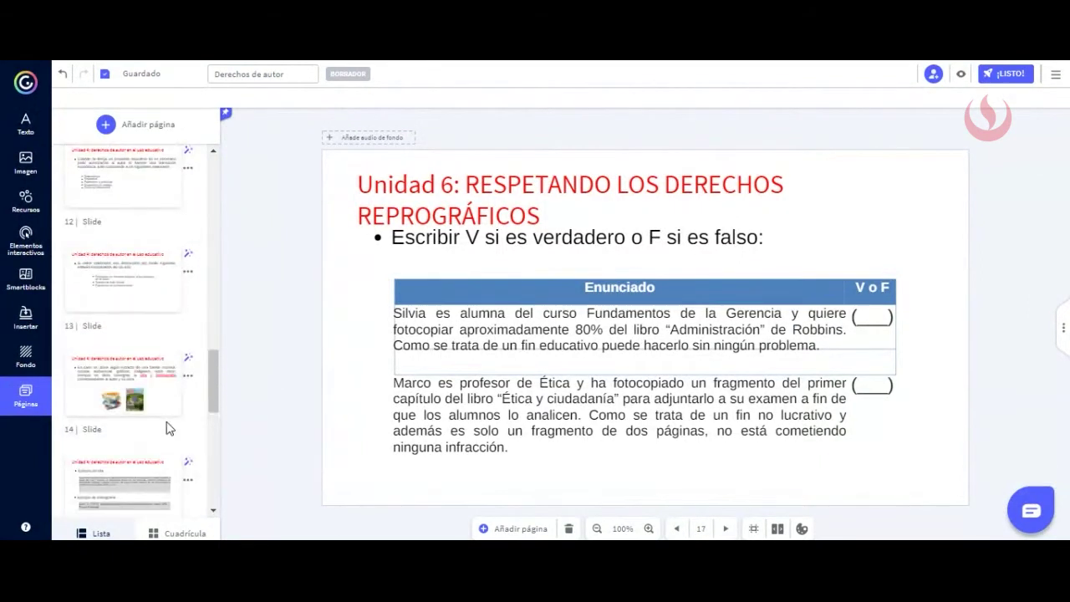
{"action": "scroll", "coordinate": [168, 428], "scroll_direction": "up", "scroll_amount": 15}
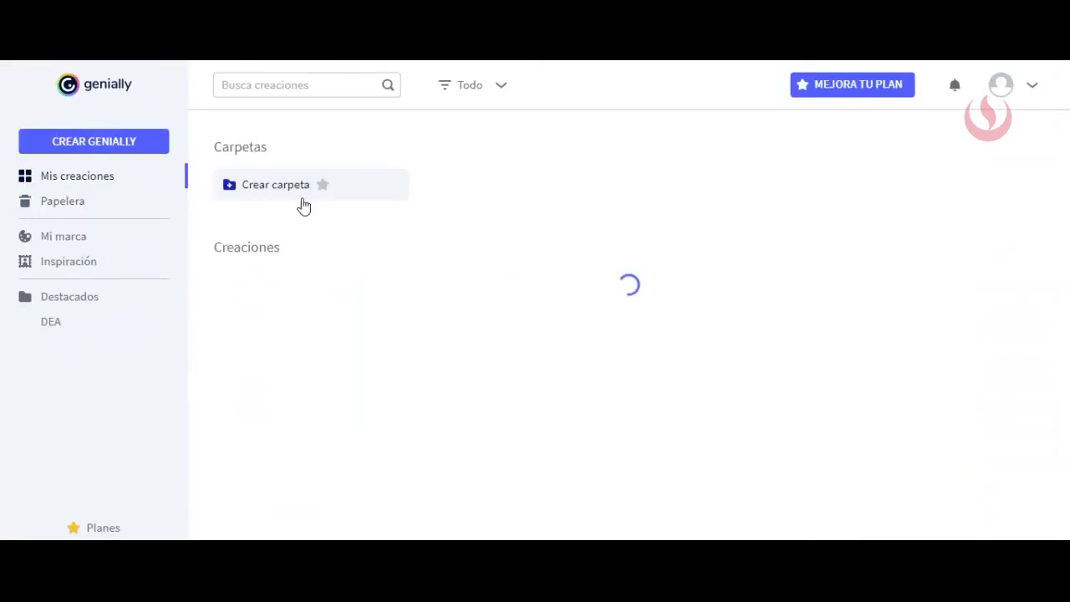
Start a new Genially creation, open the Gamificación templates and browse the Quiz section
{"action": "left_click", "coordinate": [87, 138]}
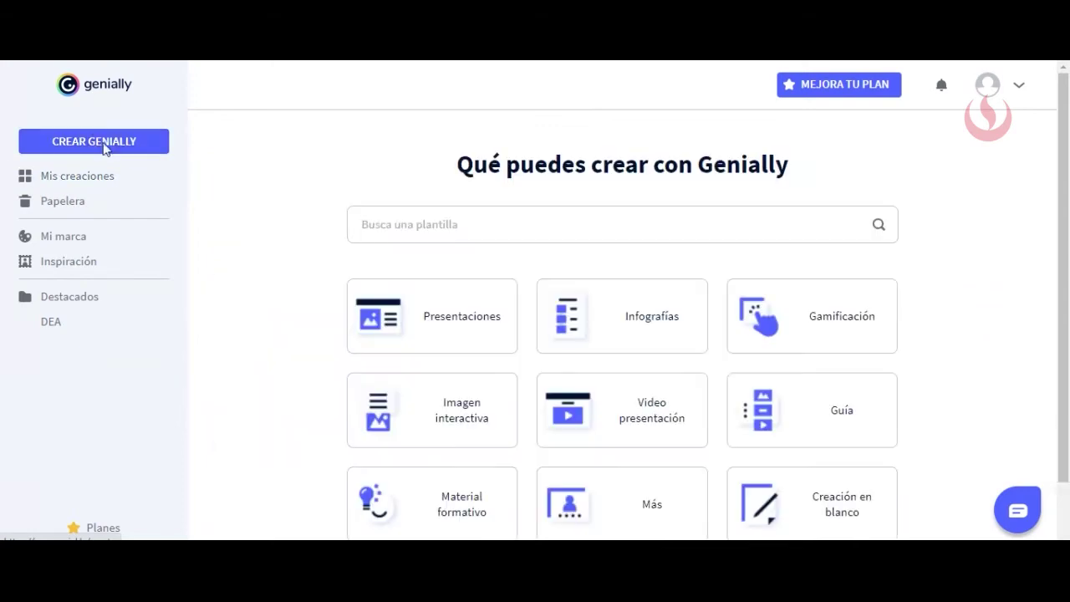
{"action": "left_click", "coordinate": [798, 319]}
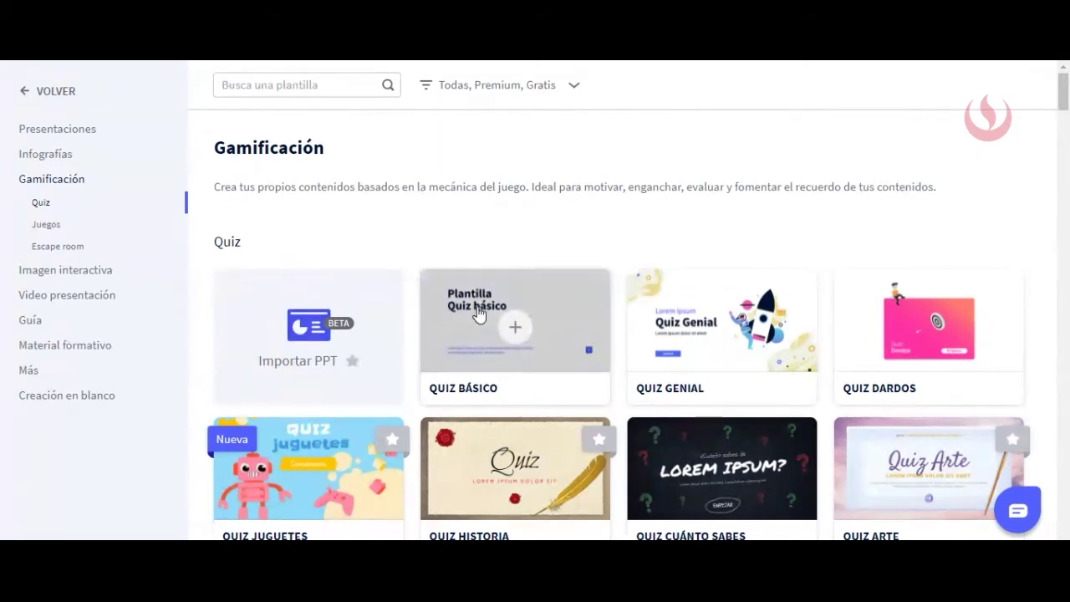
{"action": "scroll", "coordinate": [479, 342], "scroll_direction": "down", "scroll_amount": 3}
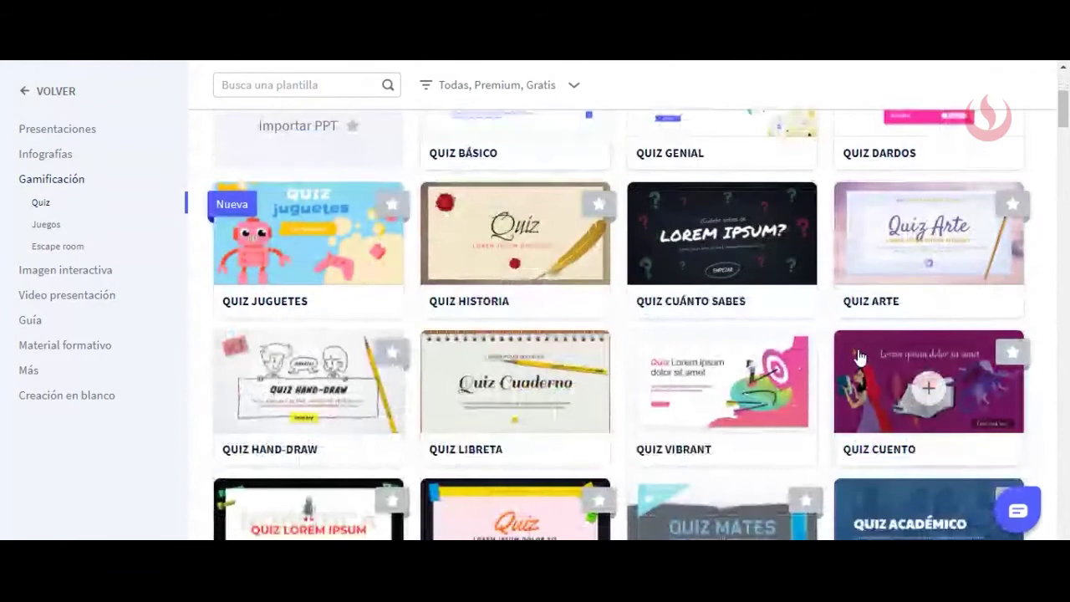
{"action": "scroll", "coordinate": [860, 361], "scroll_direction": "down", "scroll_amount": 5}
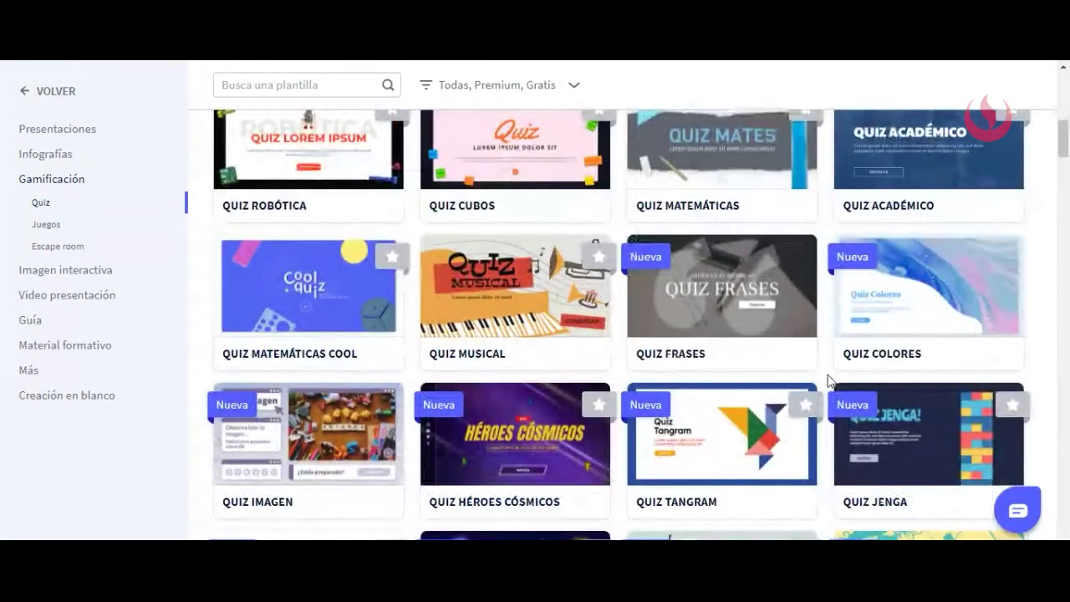
{"action": "scroll", "coordinate": [828, 381], "scroll_direction": "down", "scroll_amount": 1}
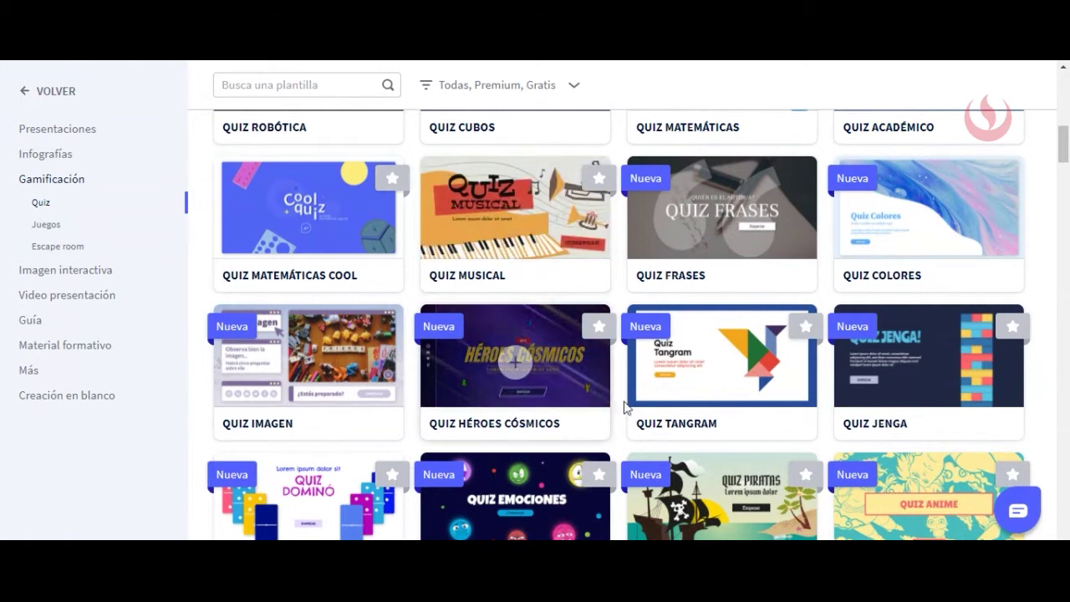
{"action": "scroll", "coordinate": [619, 405], "scroll_direction": "down", "scroll_amount": 1}
{"action": "scroll", "coordinate": [618, 405], "scroll_direction": "down", "scroll_amount": 3}
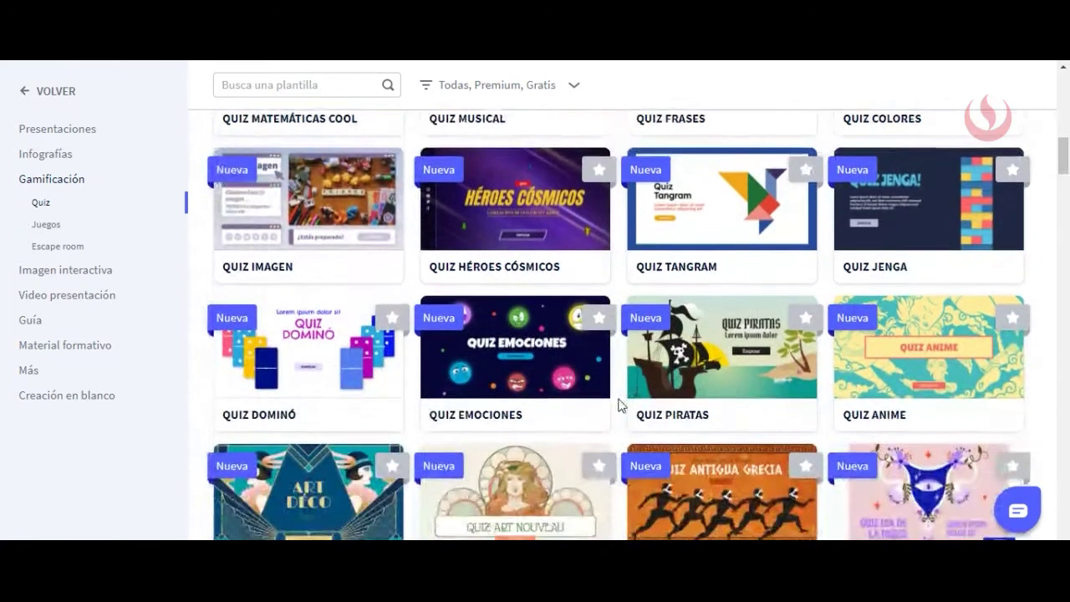
{"action": "scroll", "coordinate": [618, 406], "scroll_direction": "down", "scroll_amount": 8}
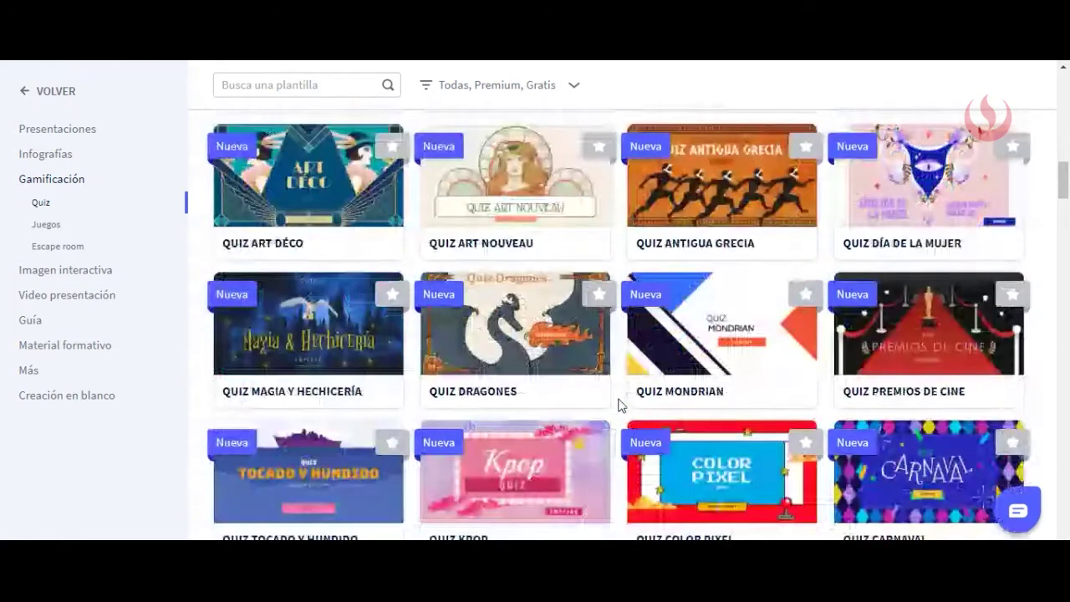
{"action": "scroll", "coordinate": [618, 406], "scroll_direction": "down", "scroll_amount": 4}
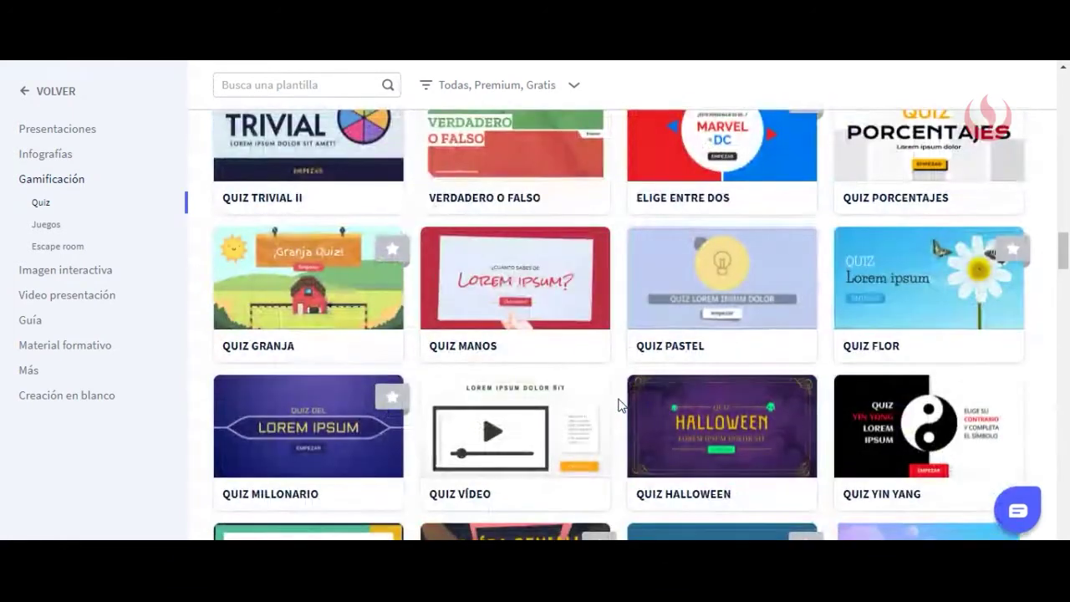
{"action": "scroll", "coordinate": [619, 406], "scroll_direction": "down", "scroll_amount": 2}
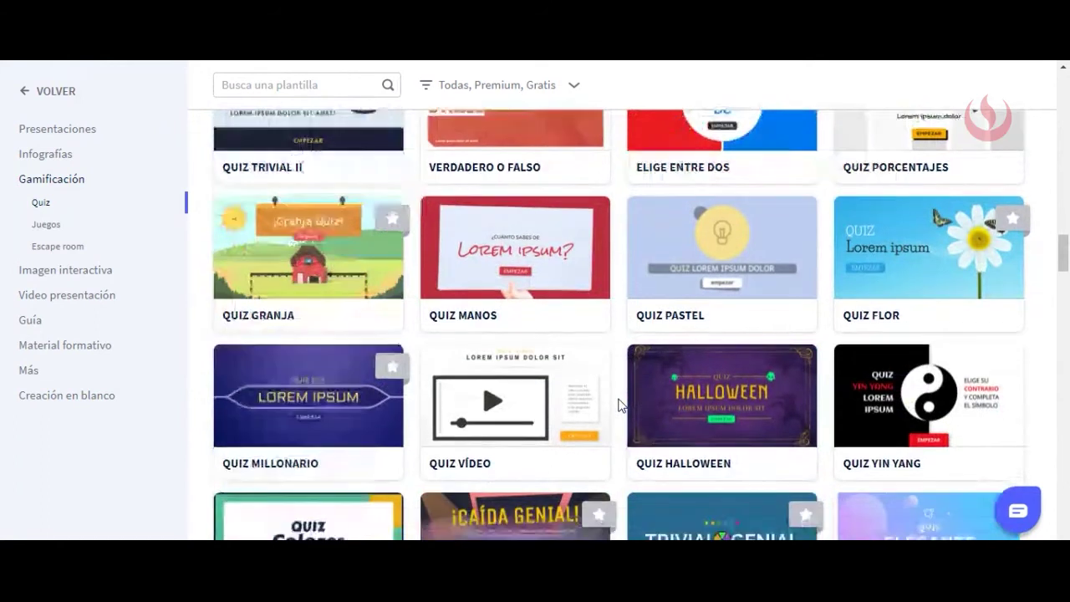
{"action": "scroll", "coordinate": [618, 405], "scroll_direction": "down", "scroll_amount": 5}
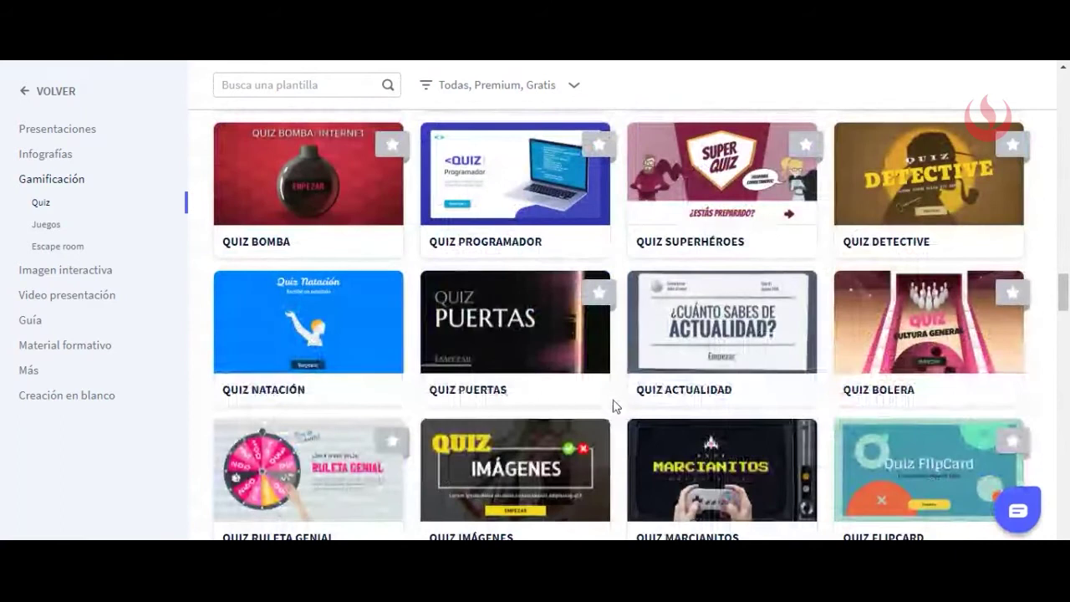
{"action": "scroll", "coordinate": [614, 406], "scroll_direction": "down", "scroll_amount": 2}
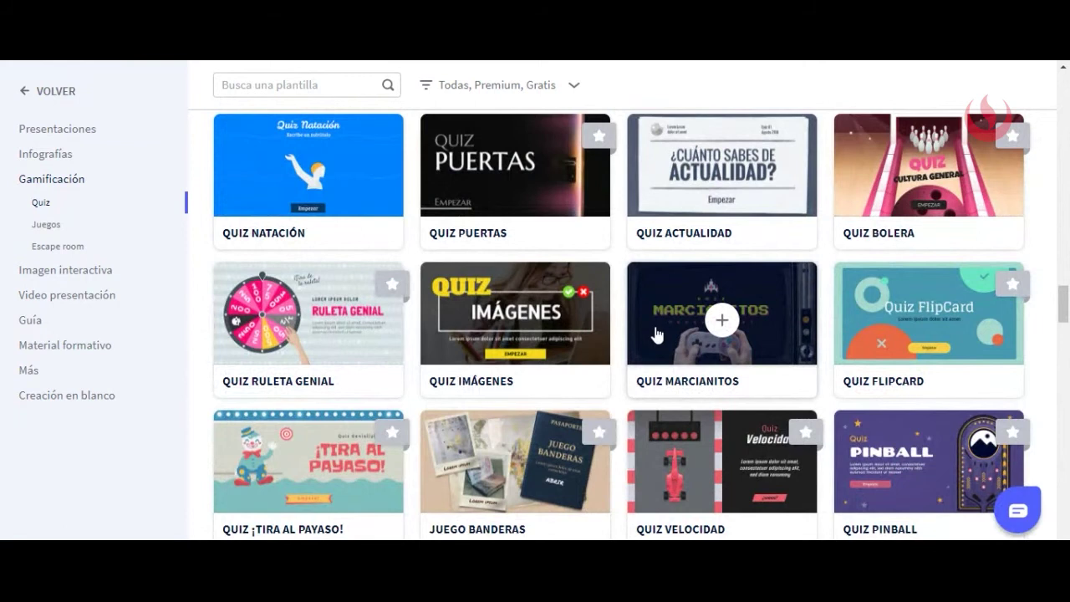
Browse the Juegos section of the Gamificación templates
{"action": "scroll", "coordinate": [657, 334], "scroll_direction": "down", "scroll_amount": 10}
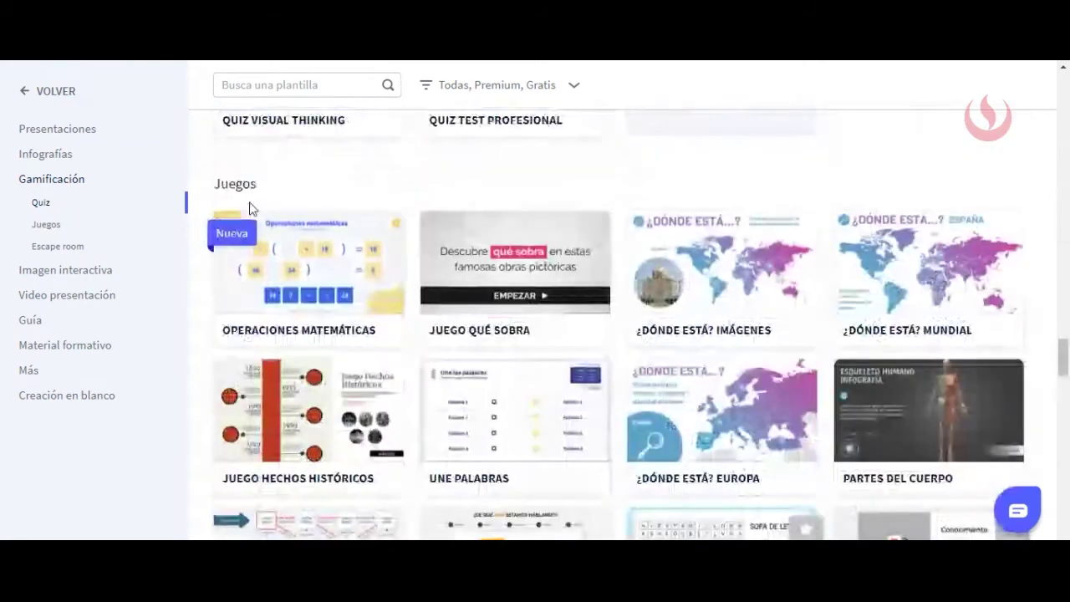
{"action": "scroll", "coordinate": [497, 382], "scroll_direction": "down", "scroll_amount": 3}
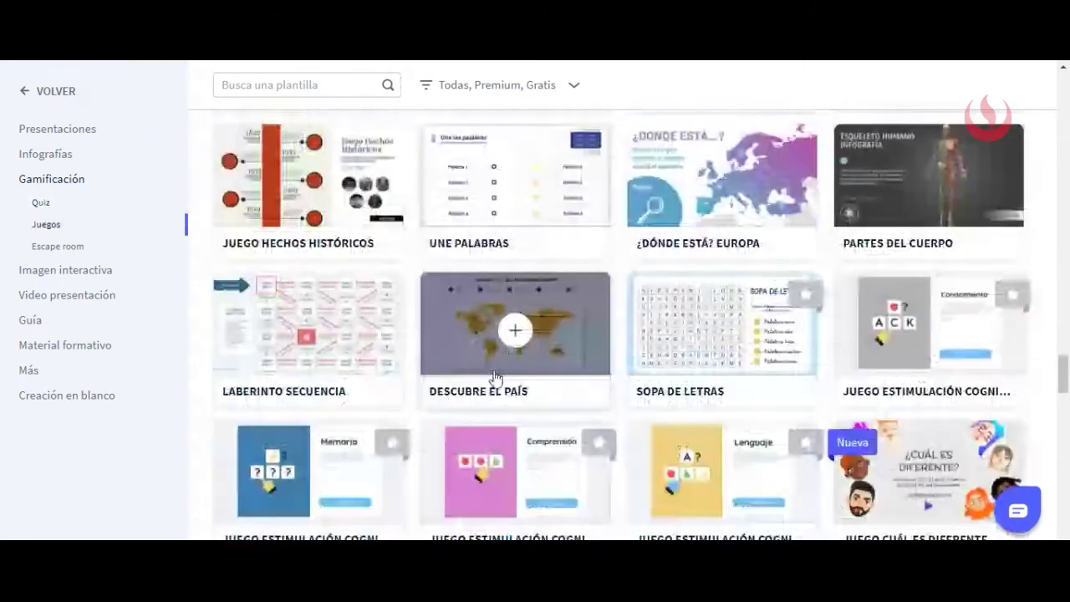
{"action": "scroll", "coordinate": [497, 378], "scroll_direction": "down", "scroll_amount": 4}
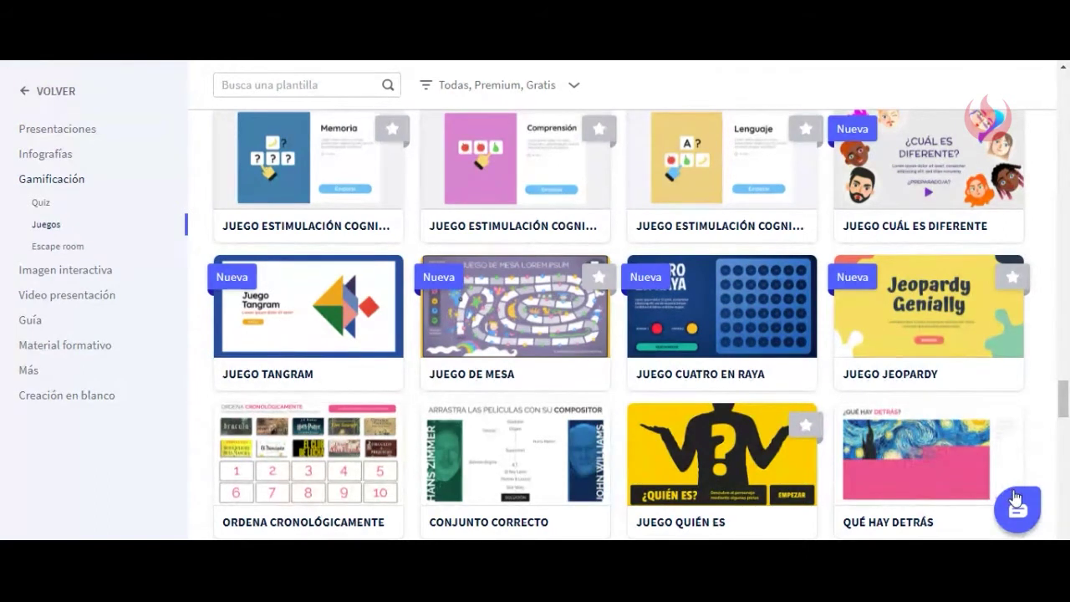
{"action": "scroll", "coordinate": [1014, 499], "scroll_direction": "down", "scroll_amount": 5}
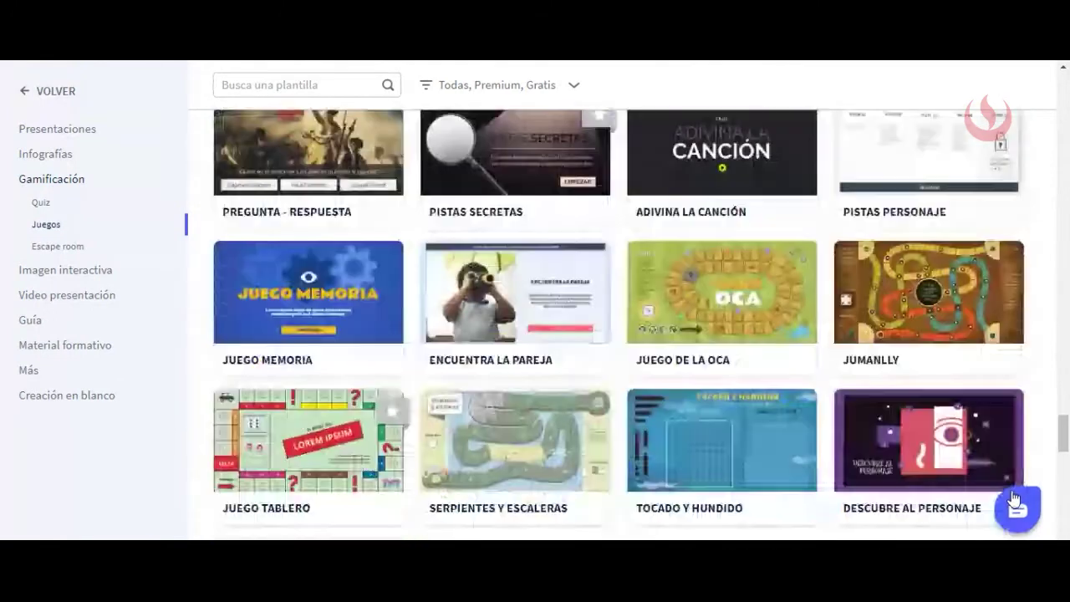
Browse the Escape room section of the Gamificación templates, including Escape Impostor
{"action": "scroll", "coordinate": [1015, 499], "scroll_direction": "down", "scroll_amount": 5}
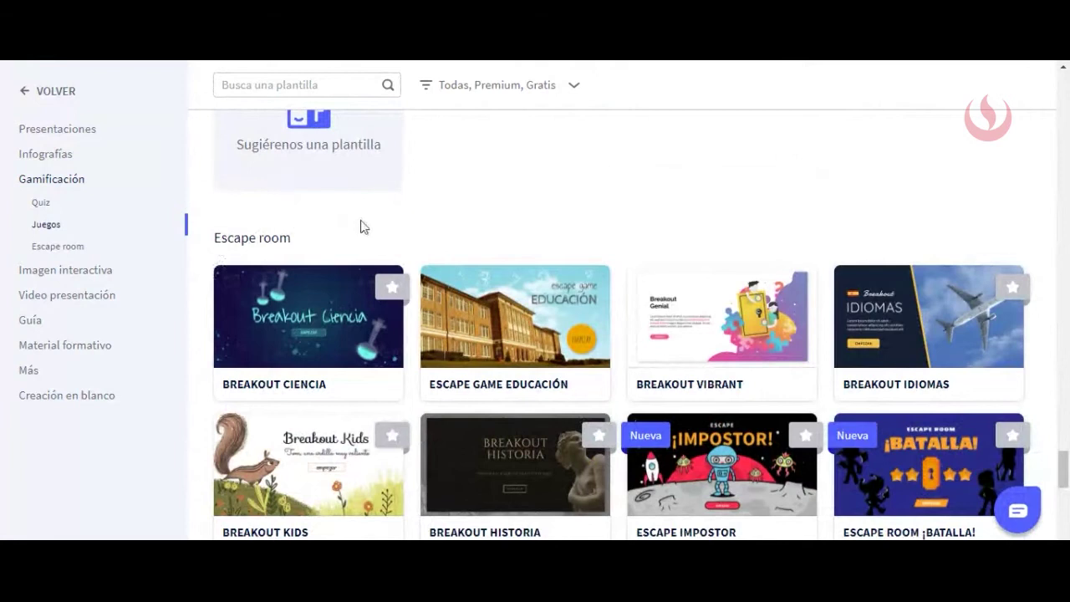
{"action": "scroll", "coordinate": [365, 306], "scroll_direction": "down", "scroll_amount": 1}
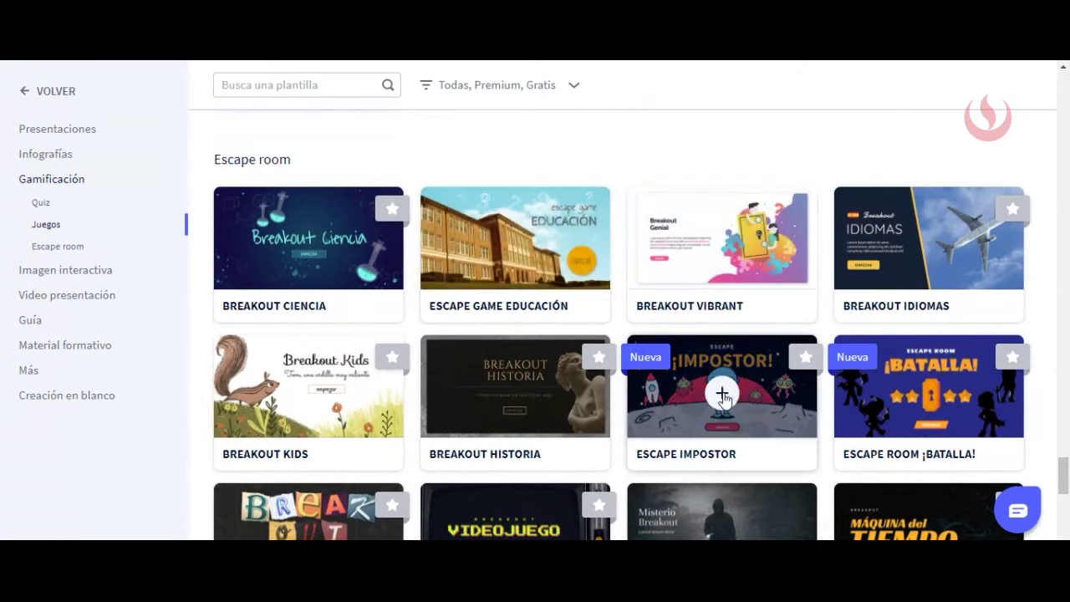
{"action": "scroll", "coordinate": [690, 384], "scroll_direction": "down", "scroll_amount": 1}
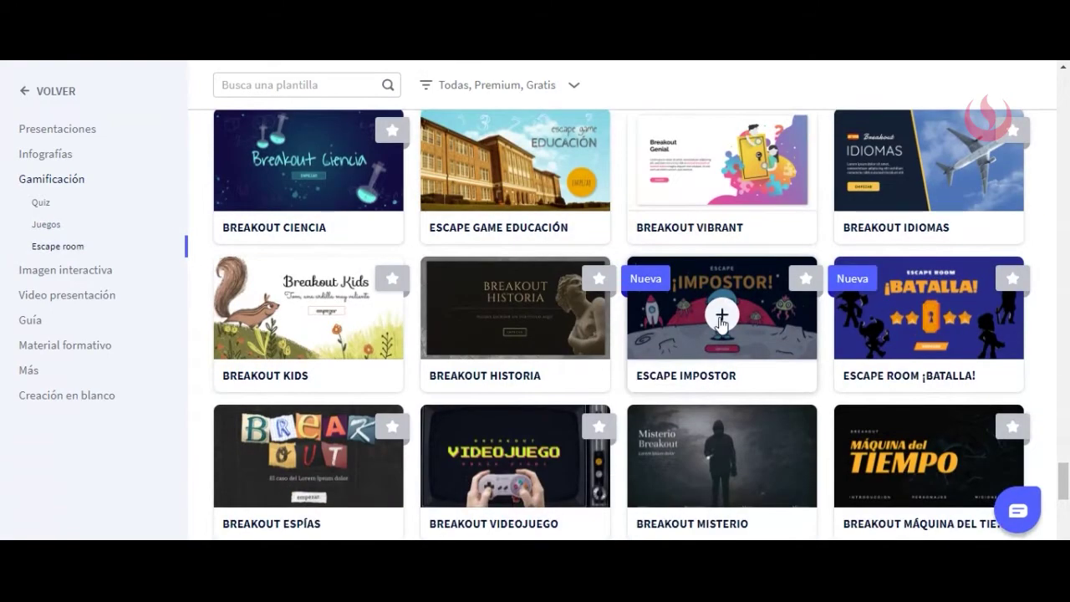
Preview the Escape Impostor template, start its game and advance past the ¡Impostorxs! intro
{"action": "left_click", "coordinate": [722, 318]}
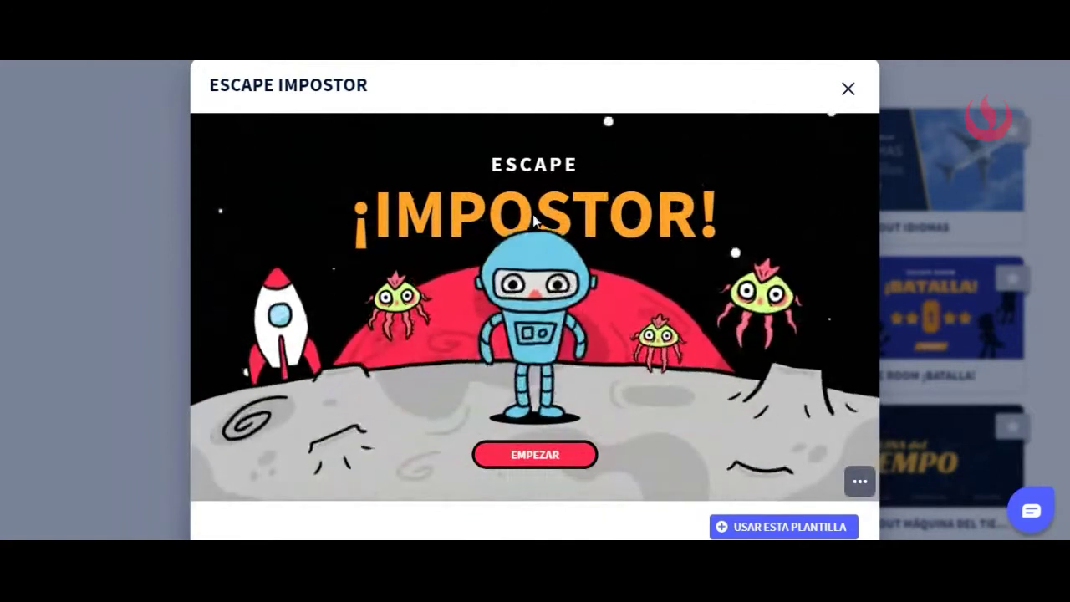
{"action": "left_click", "coordinate": [535, 455]}
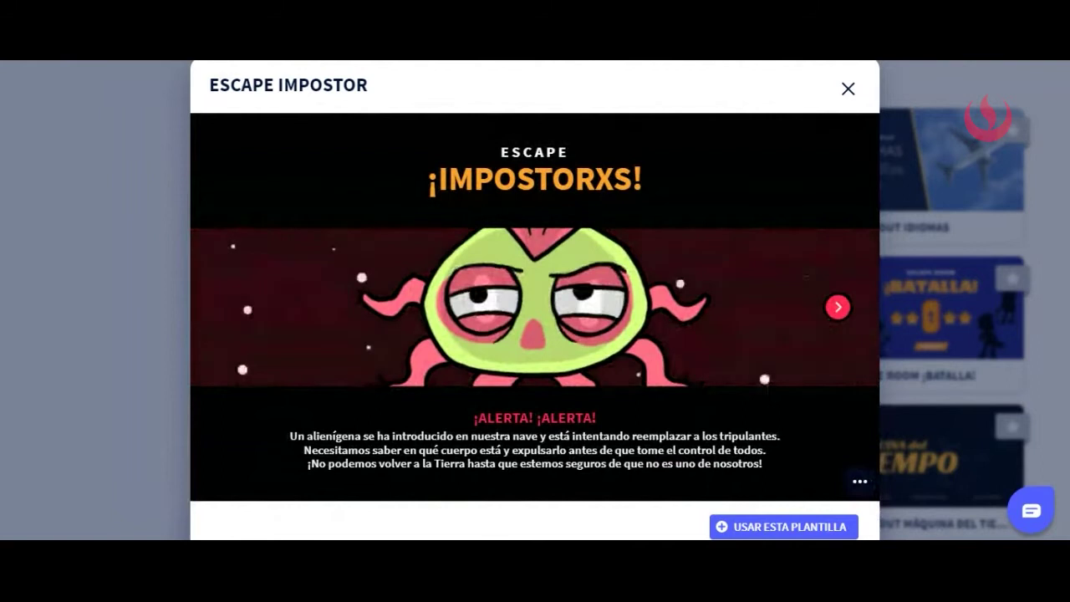
{"action": "key", "text": "XF86AudioLowerVolume"}
{"action": "key", "text": "XF86AudioLowerVolume"}
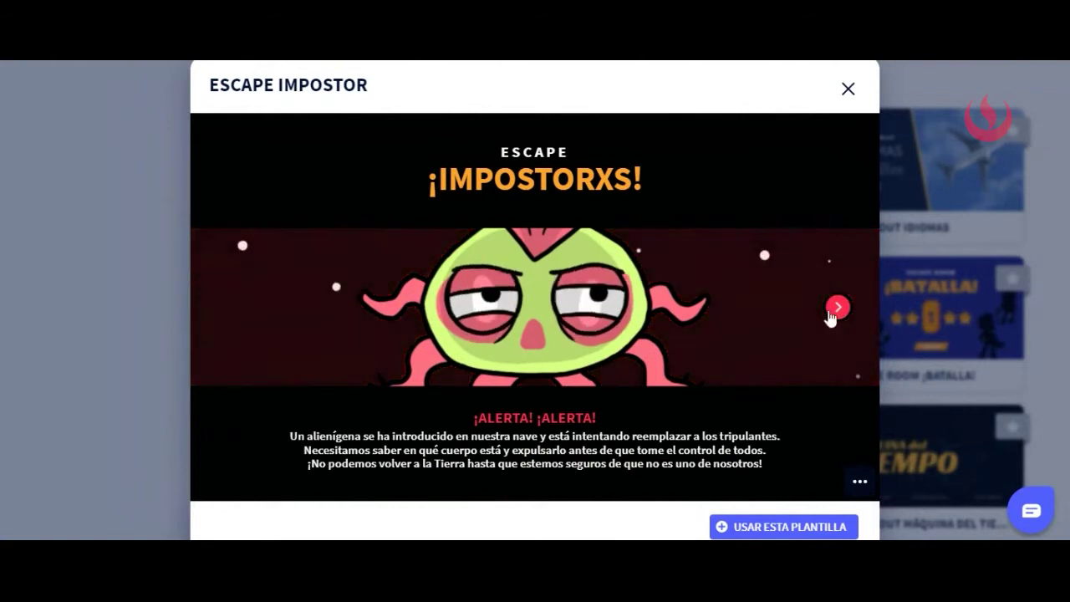
{"action": "left_click", "coordinate": [841, 308]}
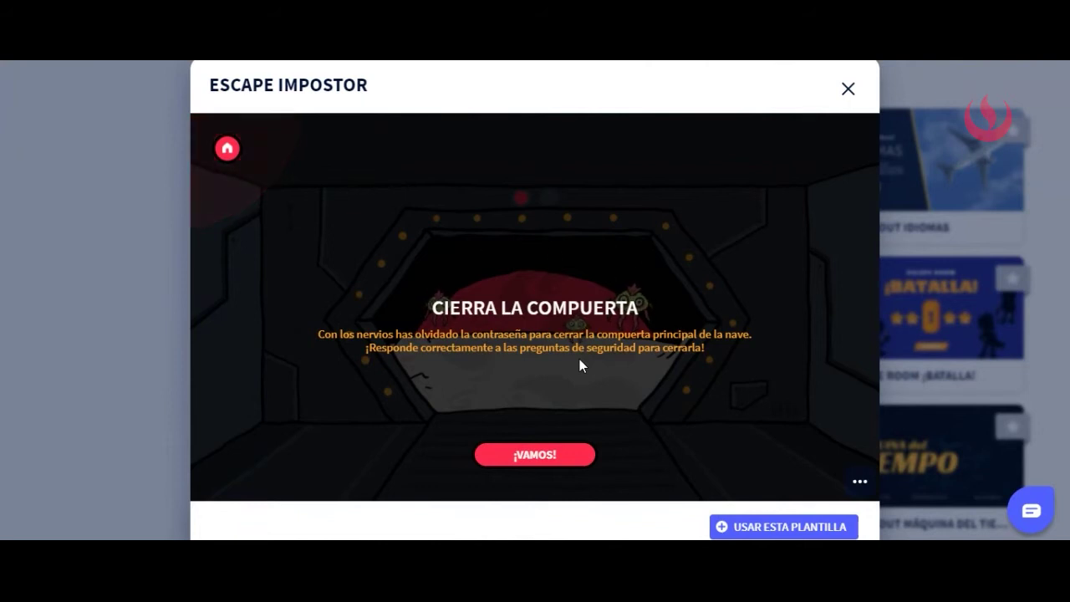
Play the Cierra la compuerta mission, choosing the correct answer to every security question, and continue to the room map
{"action": "left_click", "coordinate": [567, 453]}
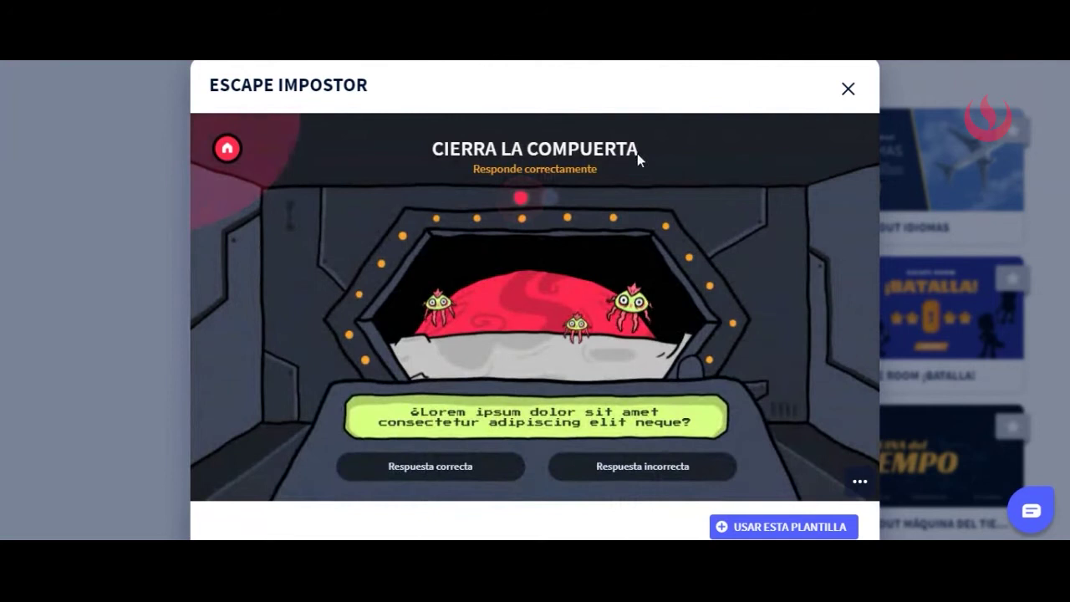
{"action": "left_click", "coordinate": [451, 473]}
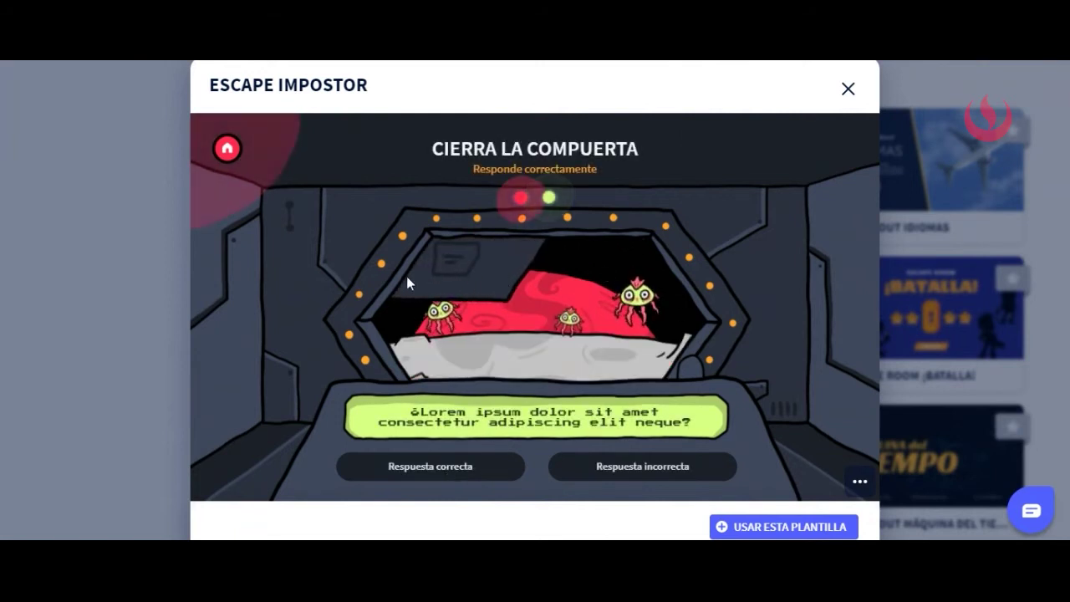
{"action": "left_click", "coordinate": [456, 469]}
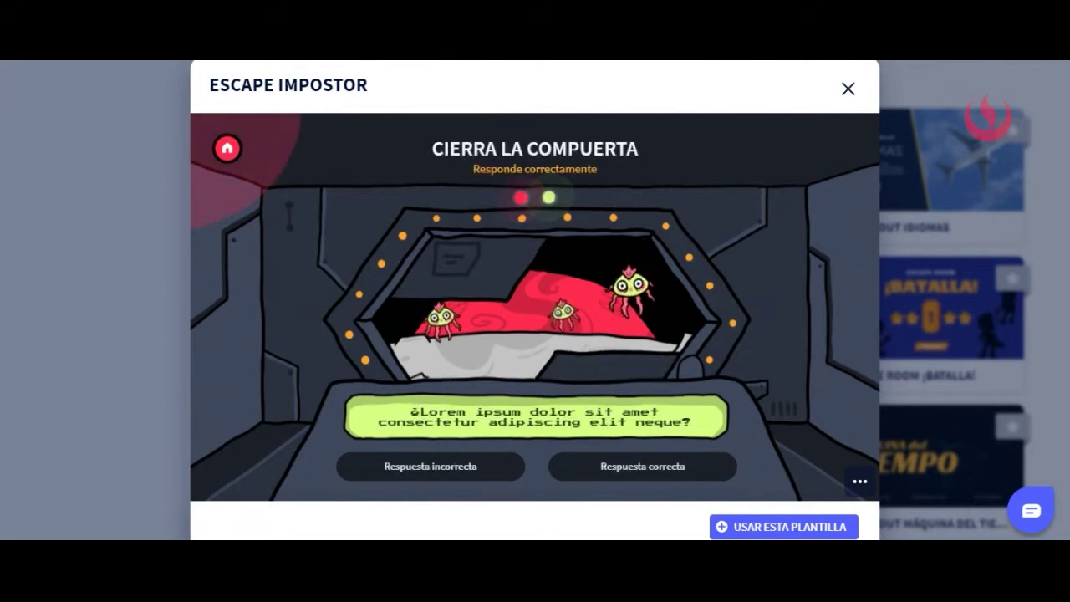
{"action": "left_click", "coordinate": [642, 466]}
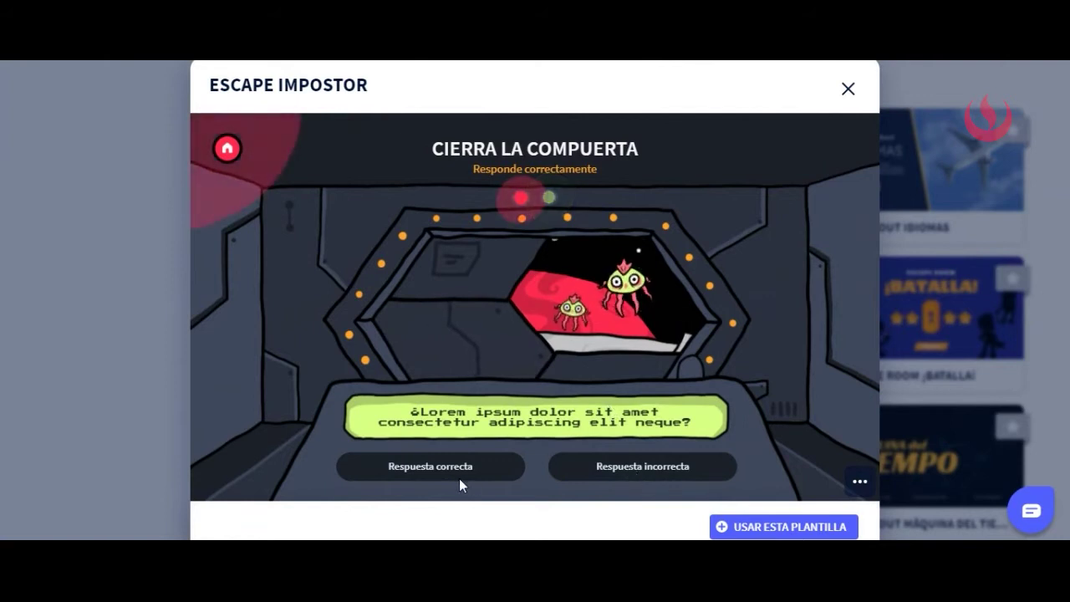
{"action": "left_click", "coordinate": [437, 470]}
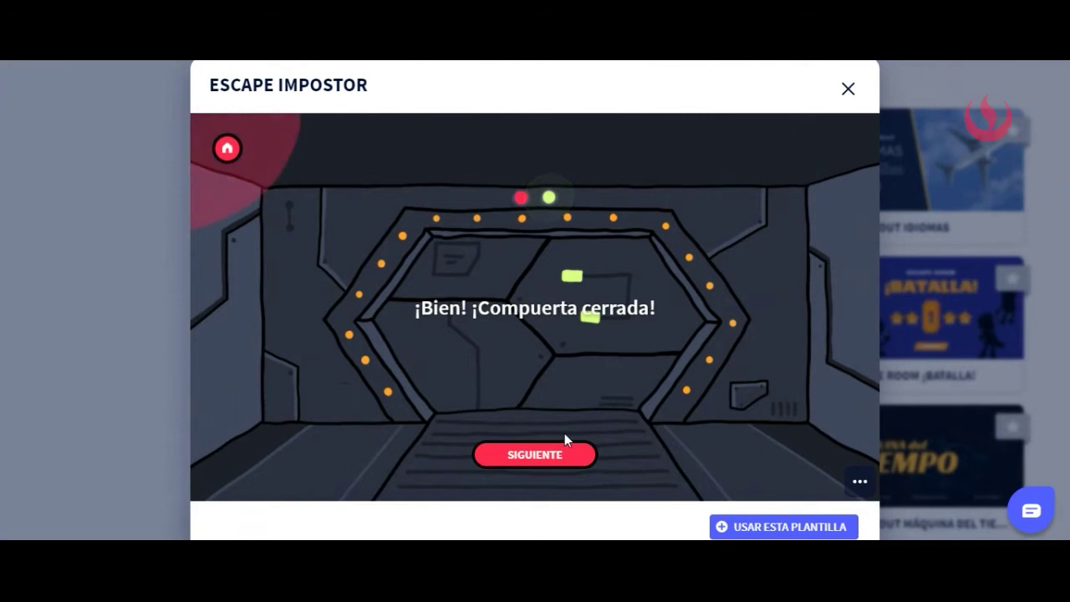
{"action": "left_click", "coordinate": [523, 453]}
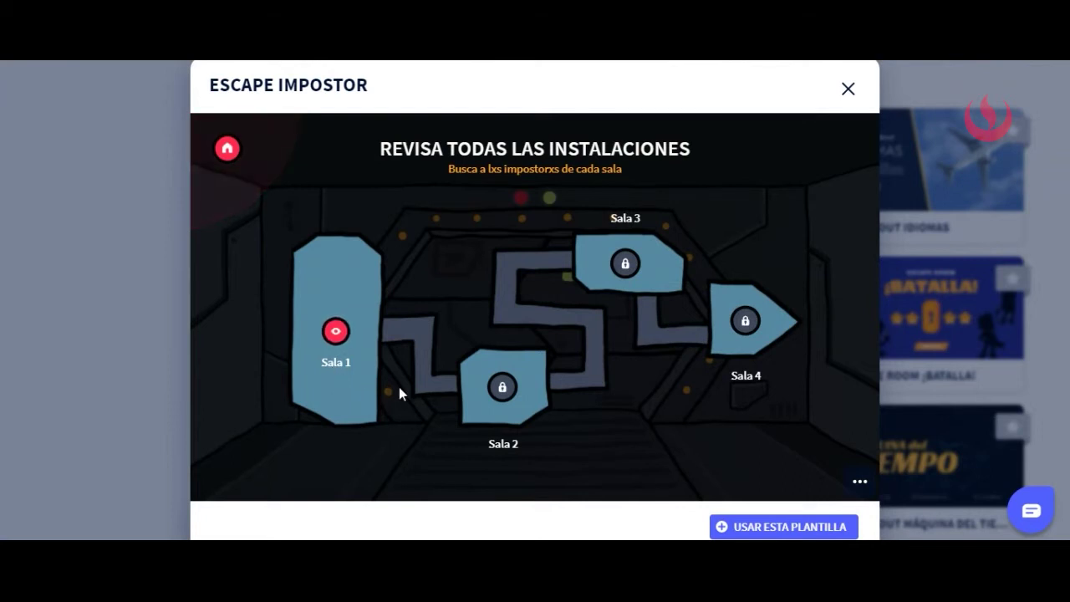
Play Sala 1 by picking the lying green crew member and finding the alien with the light, and enter Sala 2
{"action": "left_click", "coordinate": [335, 332]}
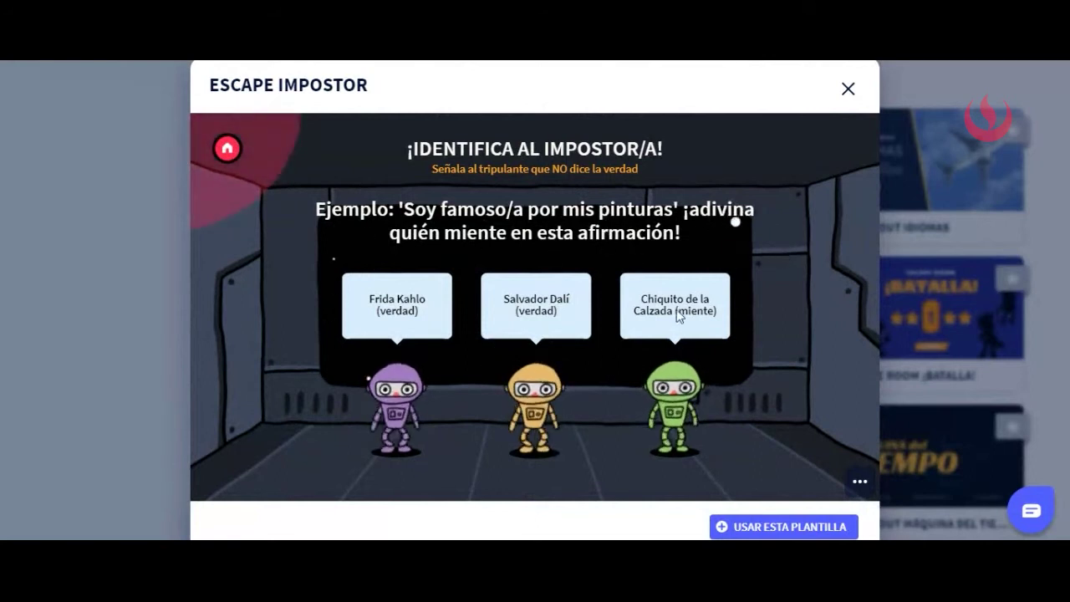
{"action": "left_click", "coordinate": [671, 389]}
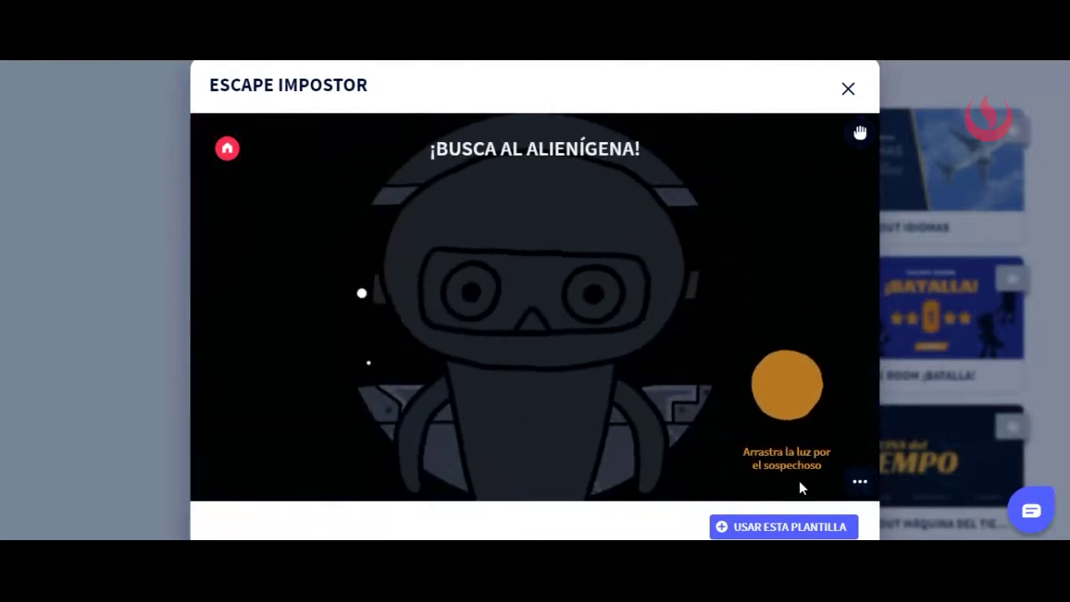
{"action": "left_click_drag", "start_coordinate": [805, 405], "coordinate": [540, 228]}
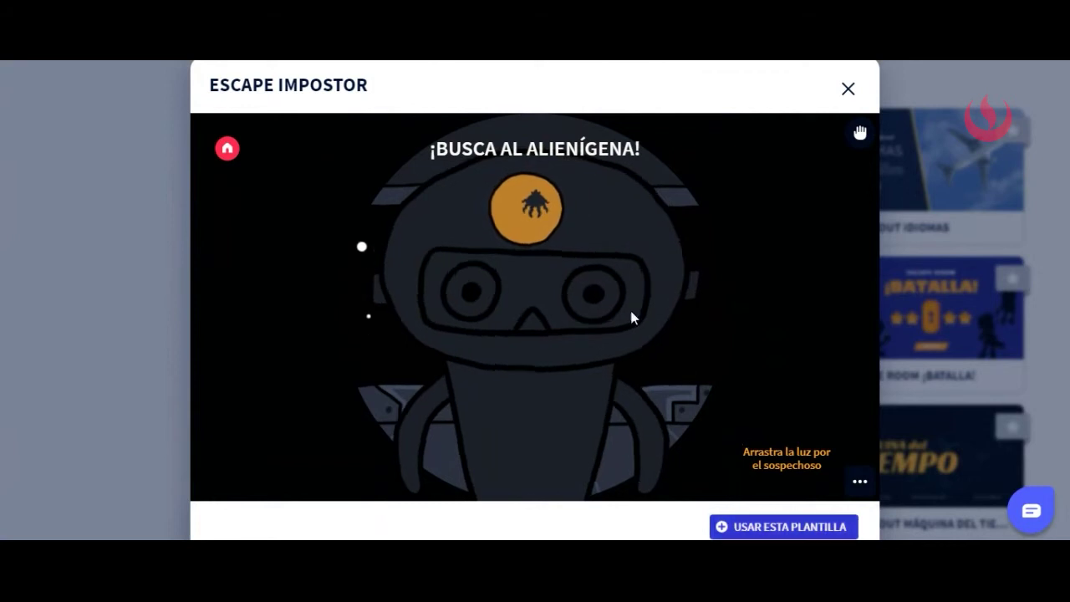
{"action": "left_click", "coordinate": [536, 206]}
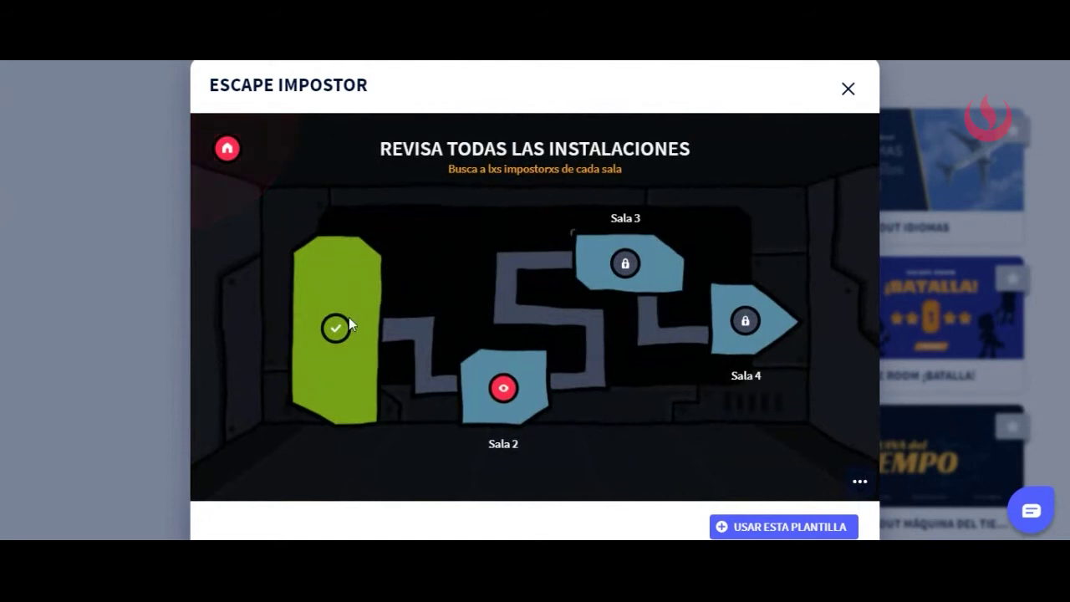
{"action": "left_click", "coordinate": [505, 389]}
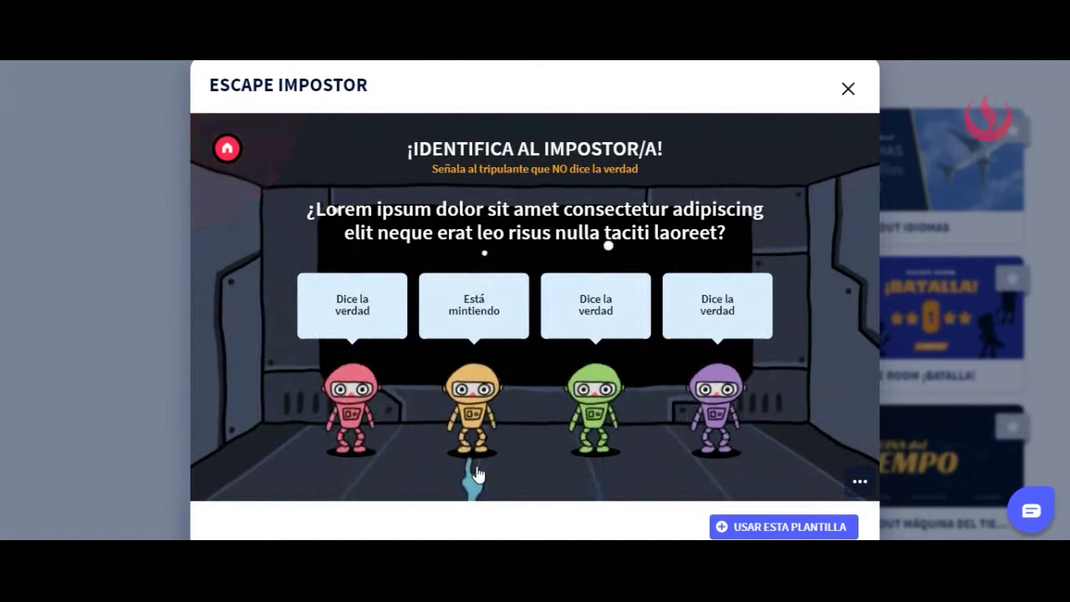
Create a project from the Escape Impostor template and open slide 6, M1 3, to inspect its question and answer texts
{"action": "left_click", "coordinate": [814, 531]}
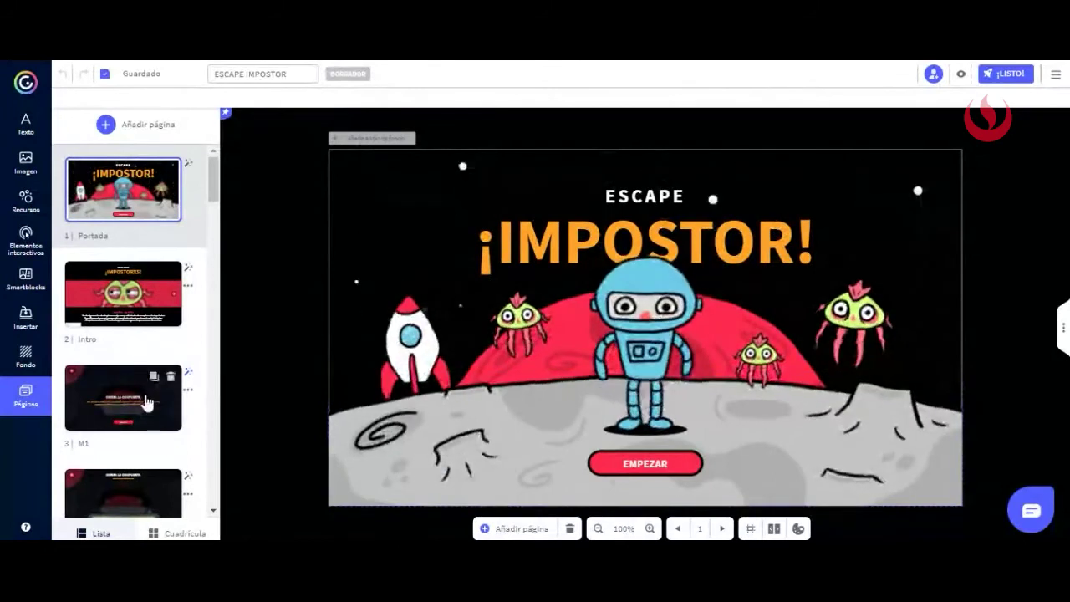
{"action": "scroll", "coordinate": [143, 401], "scroll_direction": "down", "scroll_amount": 5}
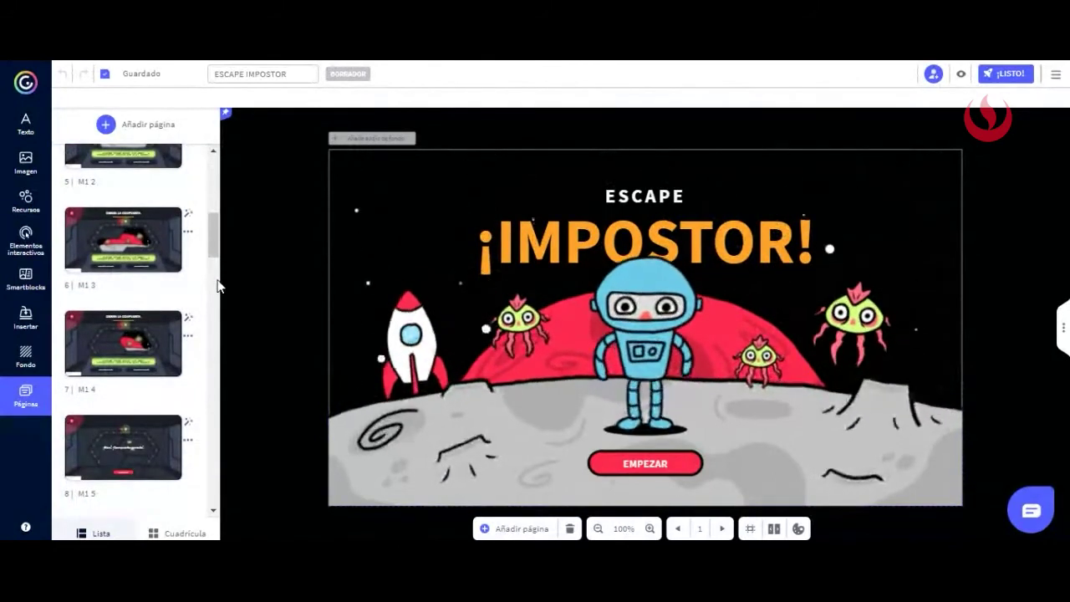
{"action": "mouse_move", "coordinate": [179, 239]}
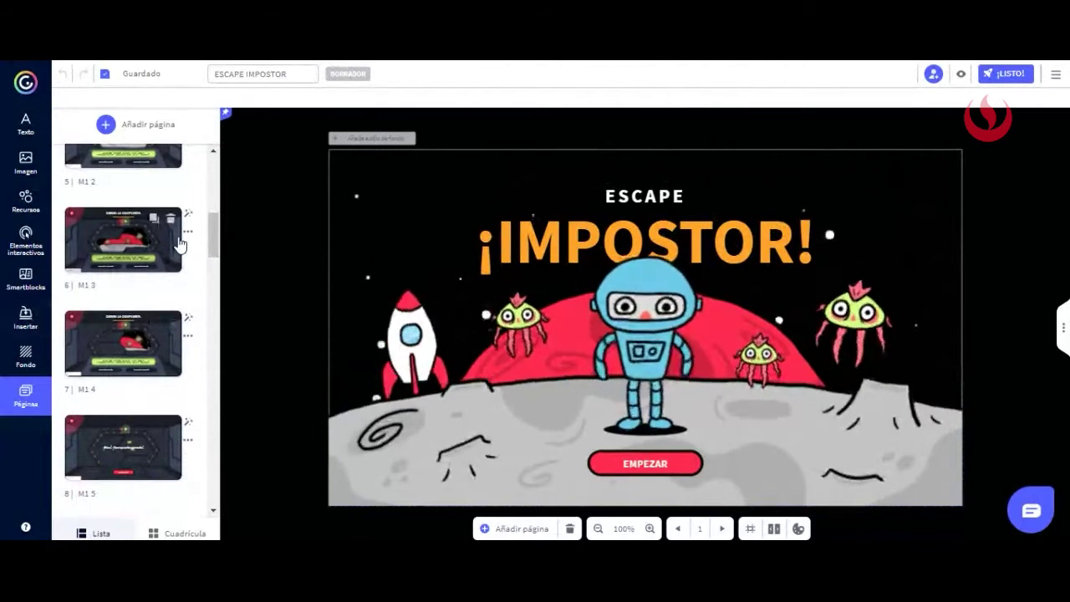
{"action": "left_click", "coordinate": [92, 258]}
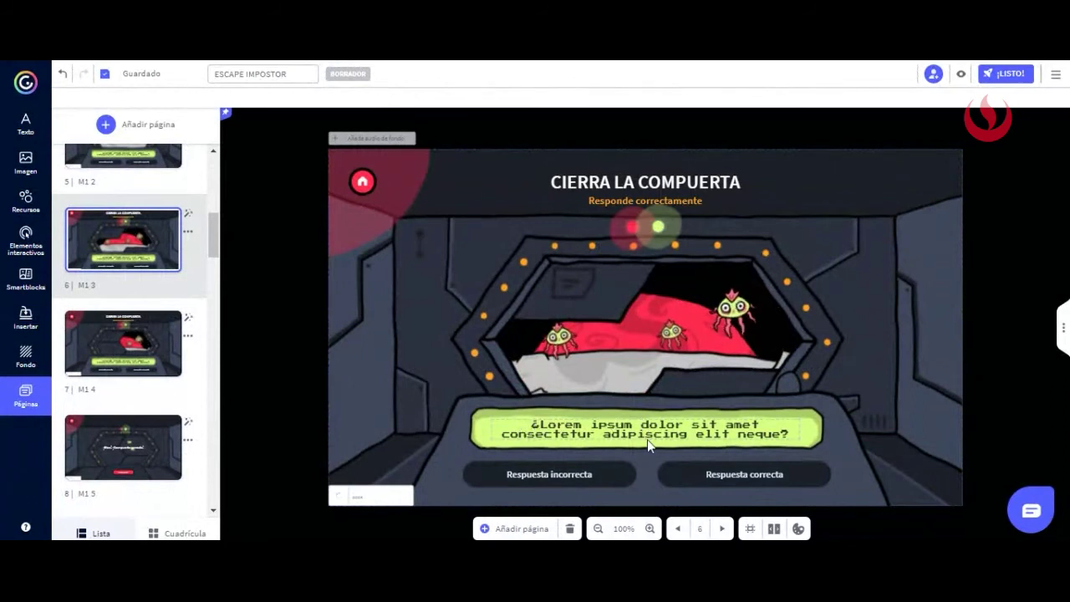
{"action": "left_click", "coordinate": [619, 475]}
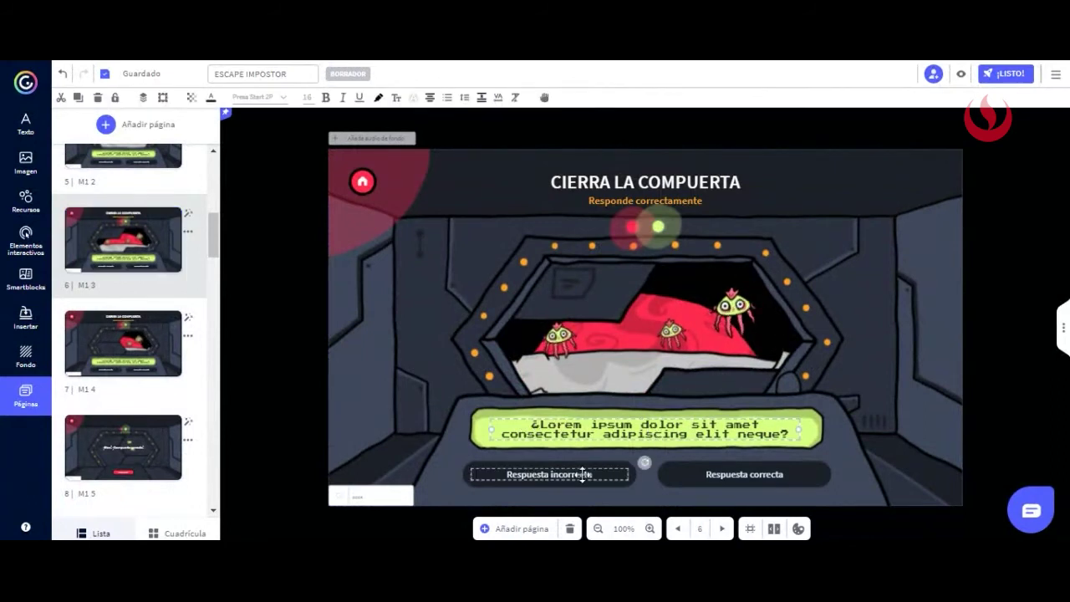
On slide 12, M3 MAPA, examine the Sala 3 padlock's Etiqueta, Ventana and Enlace interactivity options and close them without saving
{"action": "scroll", "coordinate": [179, 385], "scroll_direction": "down", "scroll_amount": 6}
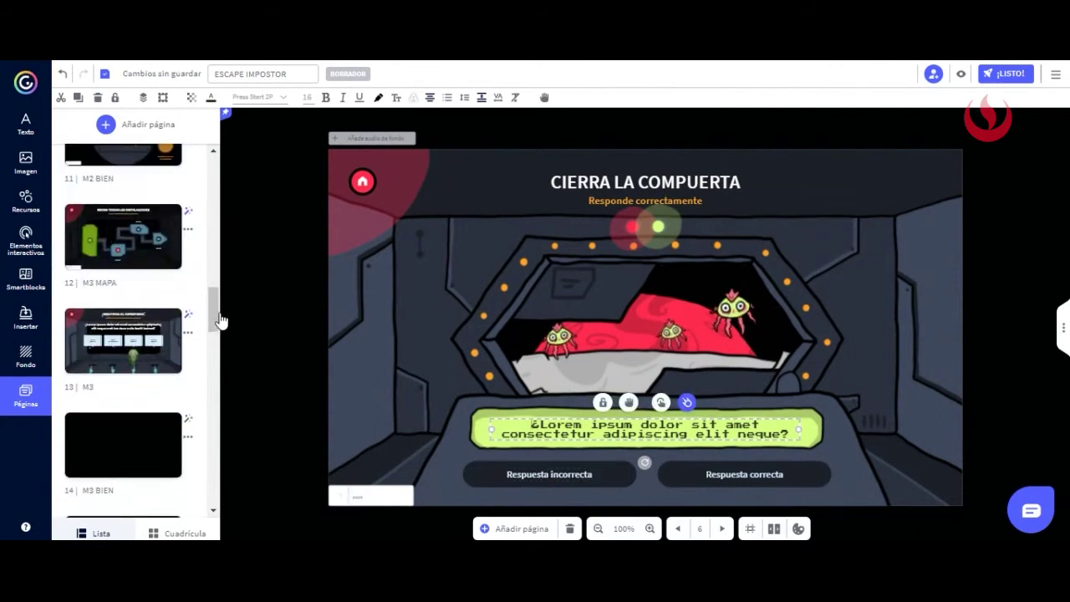
{"action": "left_click", "coordinate": [113, 255]}
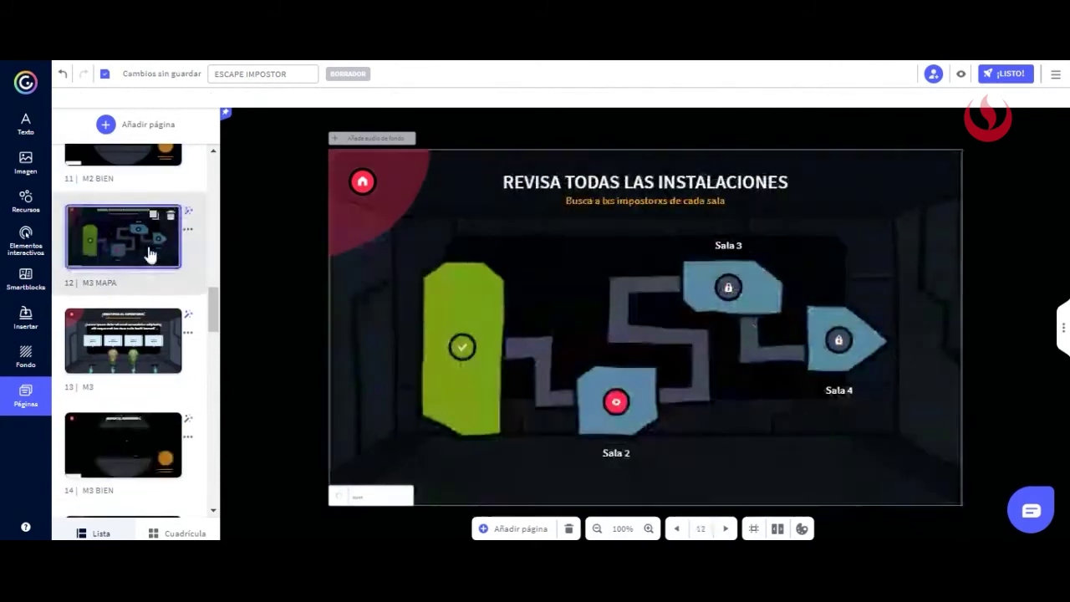
{"action": "left_click", "coordinate": [619, 403]}
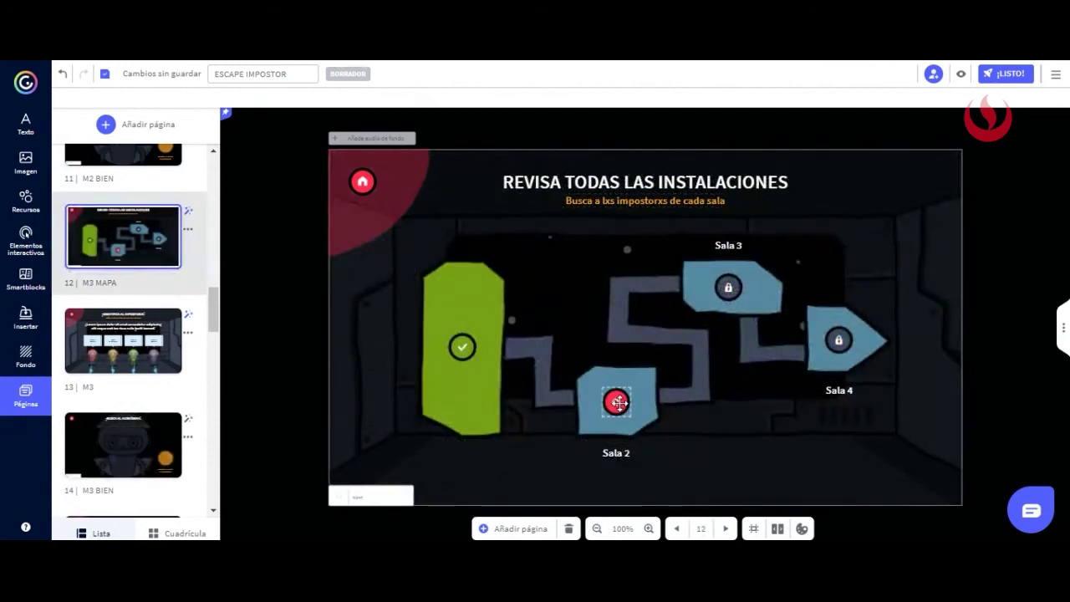
{"action": "left_click", "coordinate": [728, 290]}
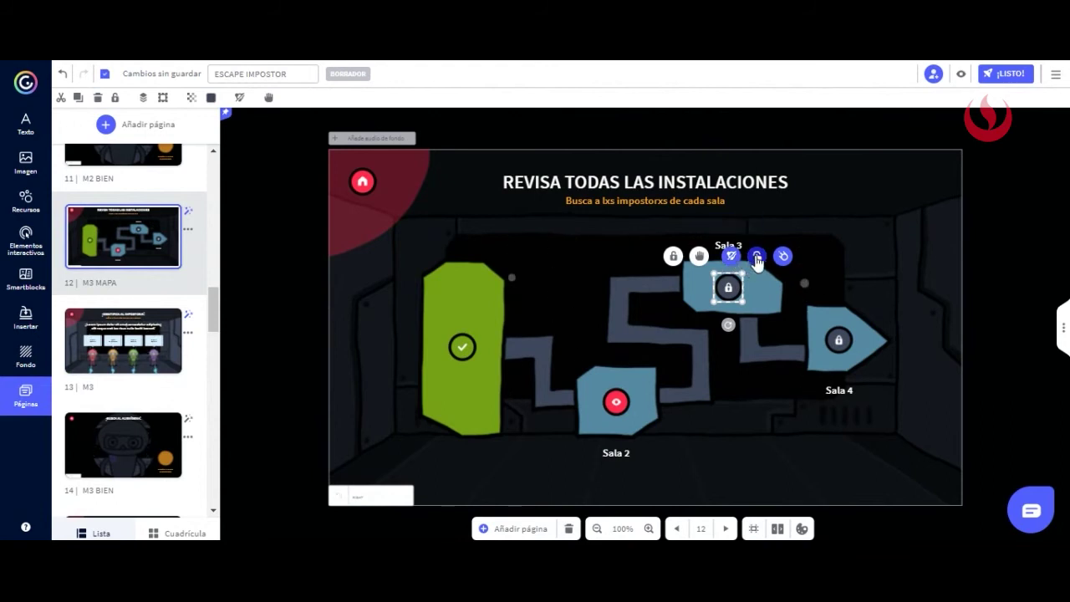
{"action": "left_click", "coordinate": [757, 257]}
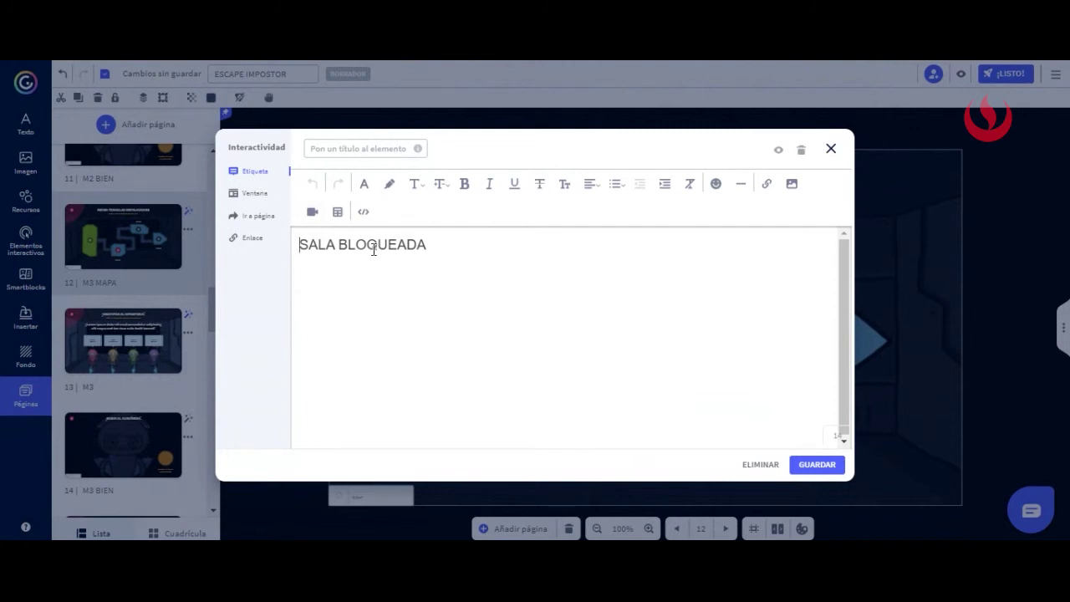
{"action": "left_click", "coordinate": [257, 201]}
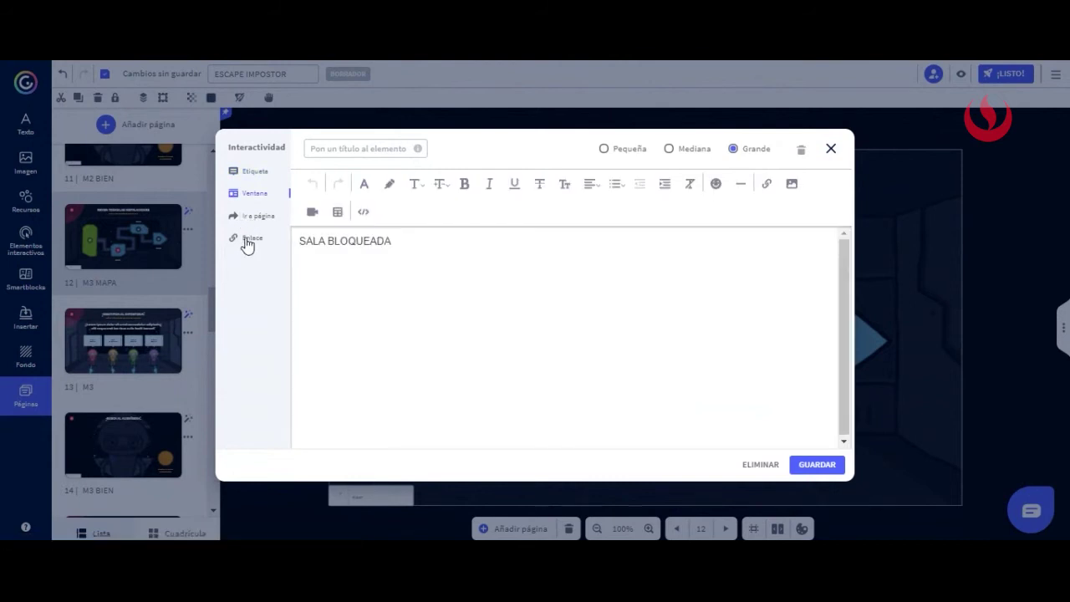
{"action": "left_click", "coordinate": [249, 241]}
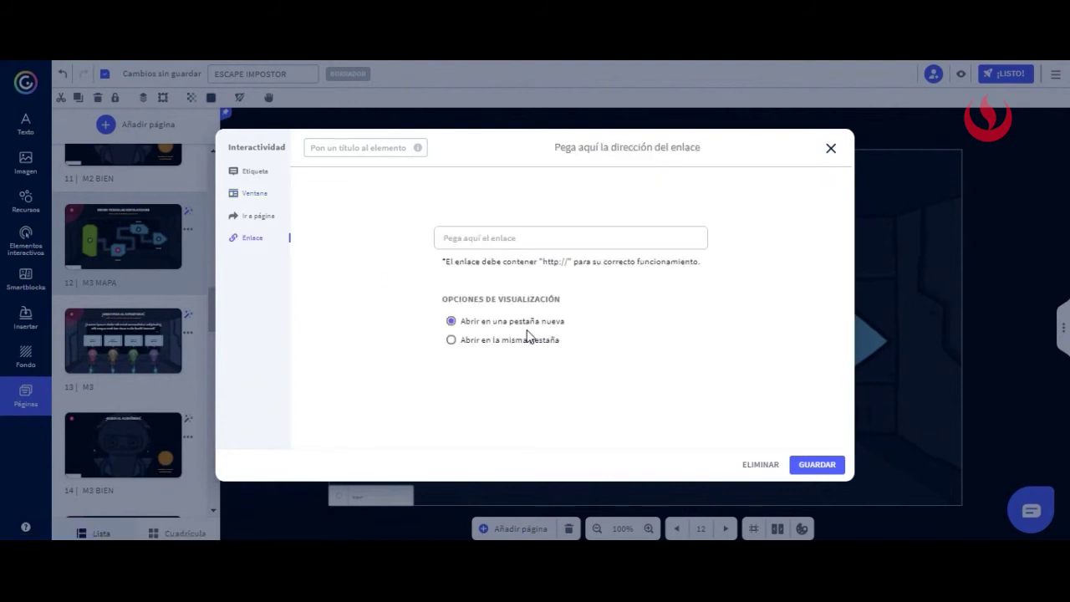
{"action": "left_click", "coordinate": [831, 150]}
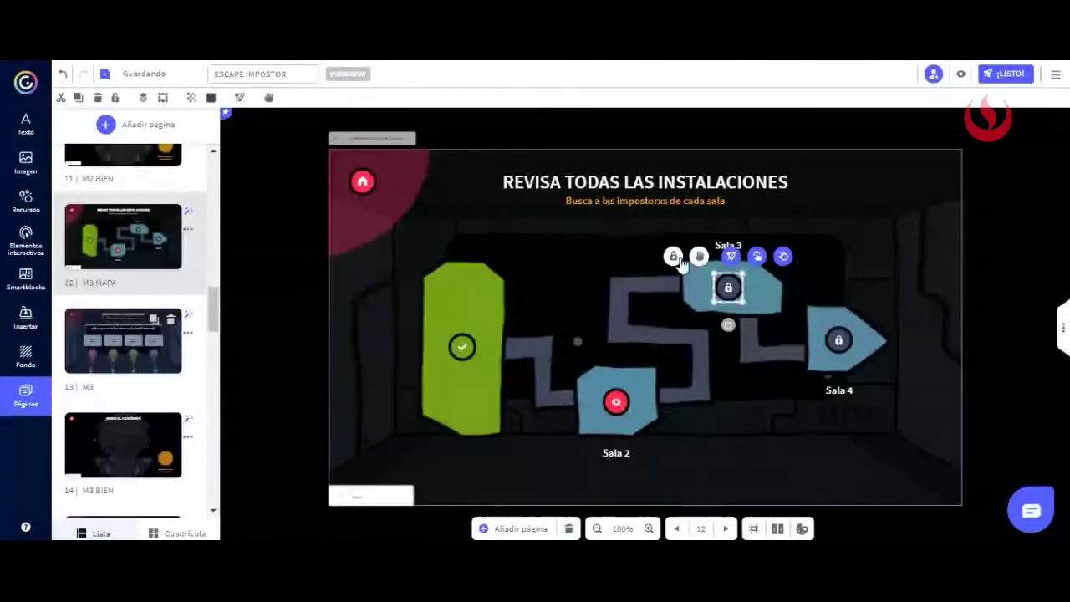
Open slide 13, M3, and place the cursor in its question text to inspect the editable wording
{"action": "left_click", "coordinate": [177, 388]}
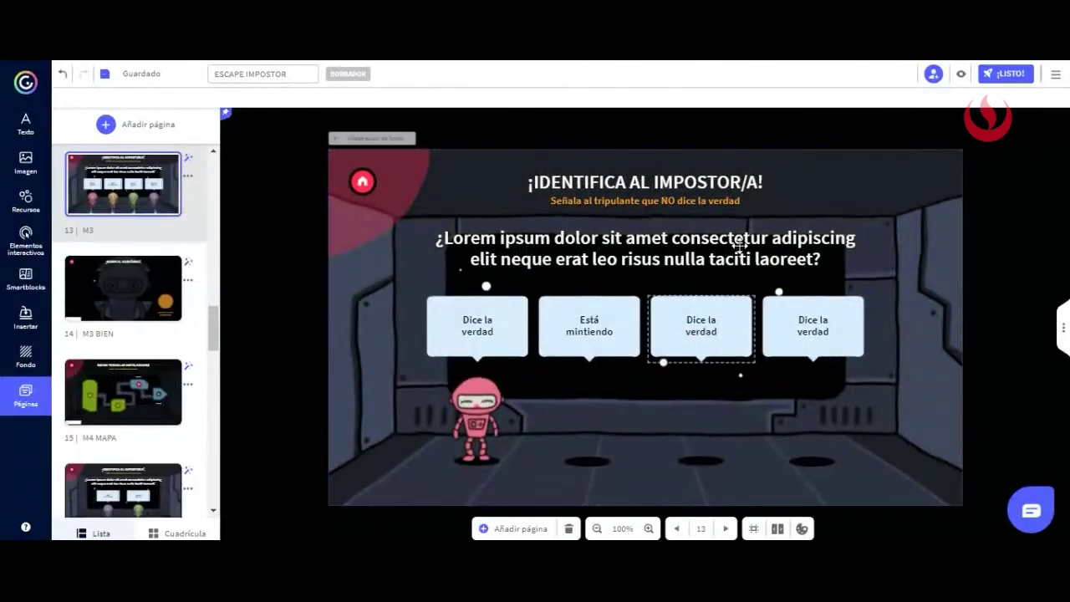
{"action": "double_click", "coordinate": [574, 238]}
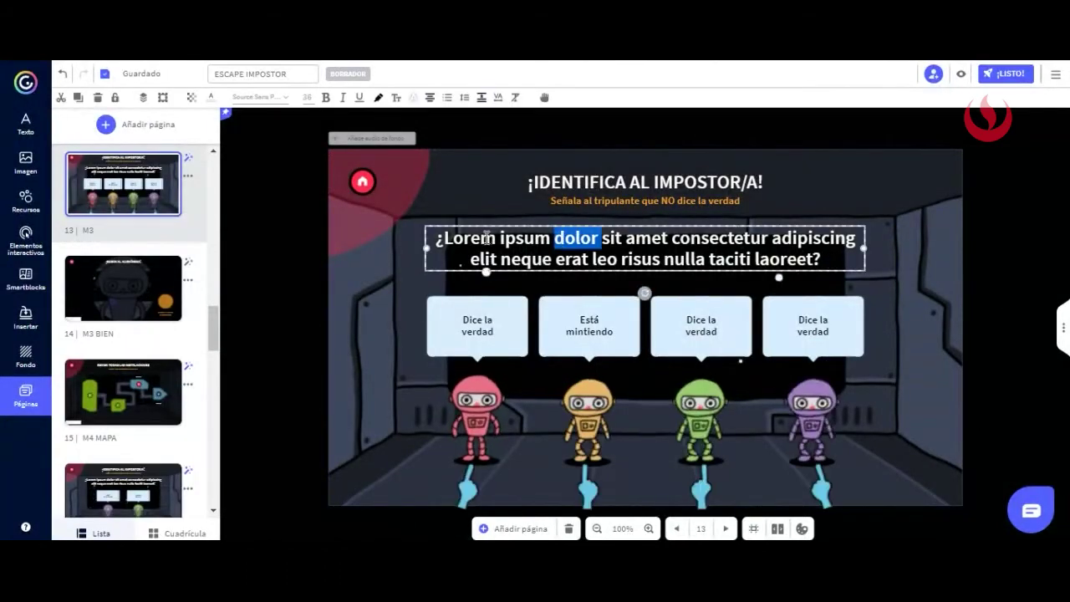
{"action": "left_click", "coordinate": [461, 239]}
Open slide 22, M5 4, and inspect the replaceable images for the incorrect and correct options
{"action": "scroll", "coordinate": [138, 372], "scroll_direction": "down", "scroll_amount": 3}
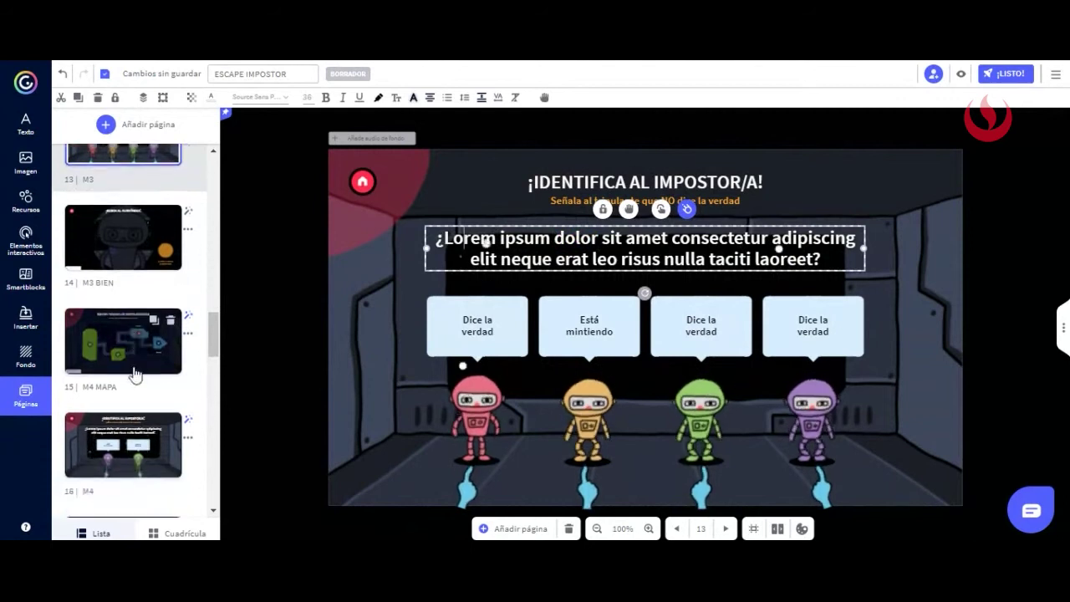
{"action": "scroll", "coordinate": [138, 370], "scroll_direction": "down", "scroll_amount": 6}
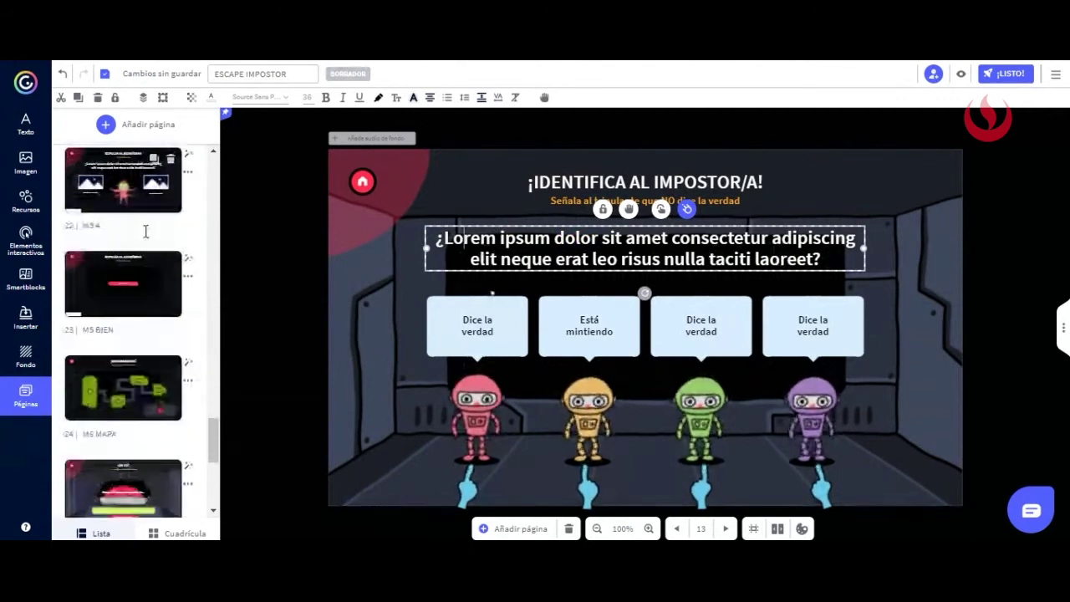
{"action": "left_click", "coordinate": [132, 184]}
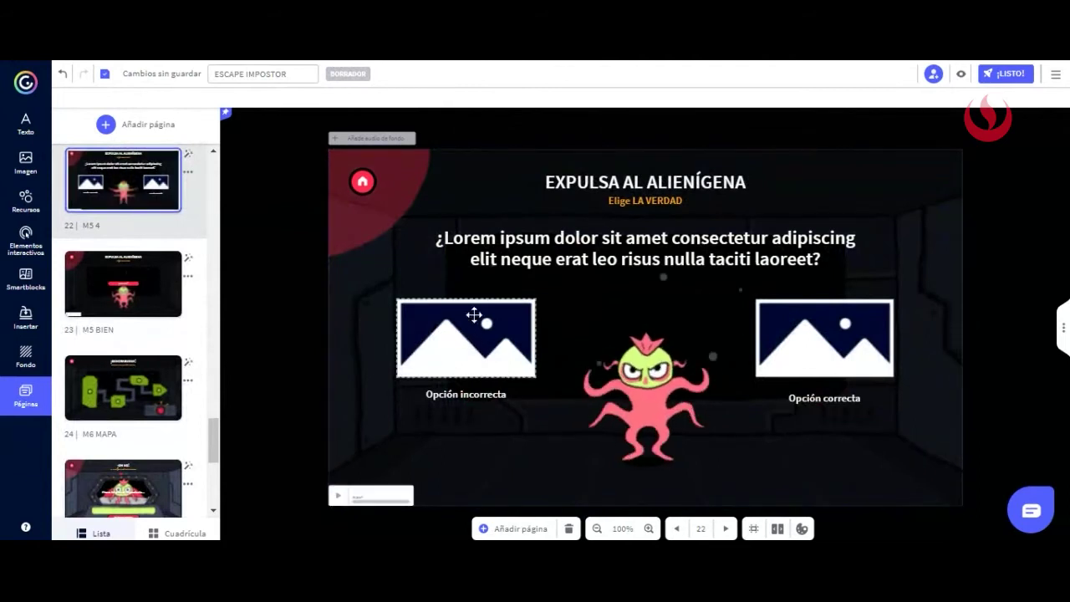
{"action": "left_click", "coordinate": [866, 338]}
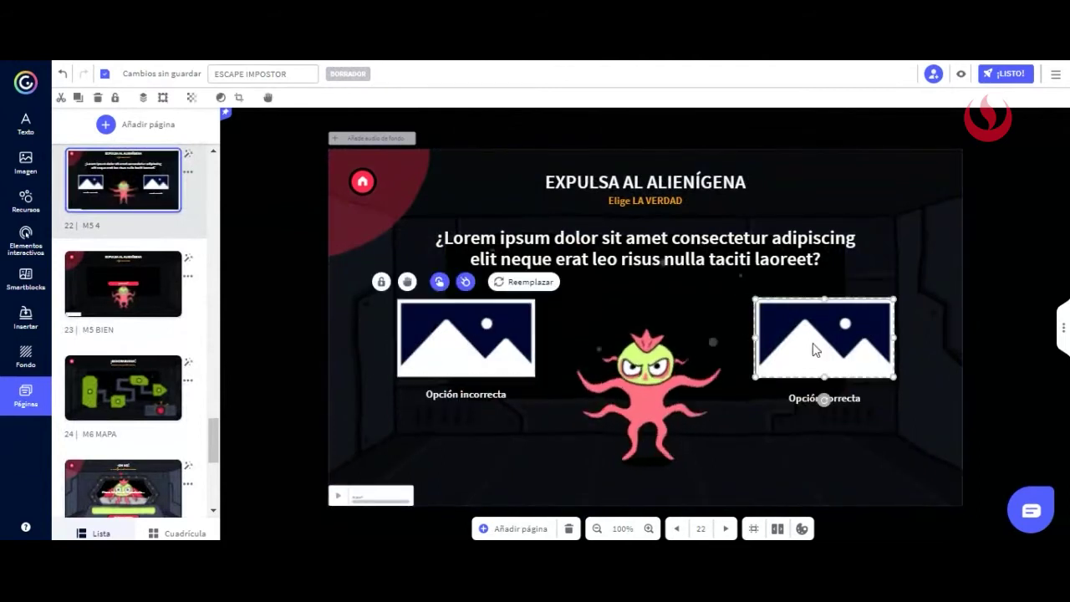
{"action": "left_click", "coordinate": [451, 337]}
{"action": "left_click", "coordinate": [853, 363]}
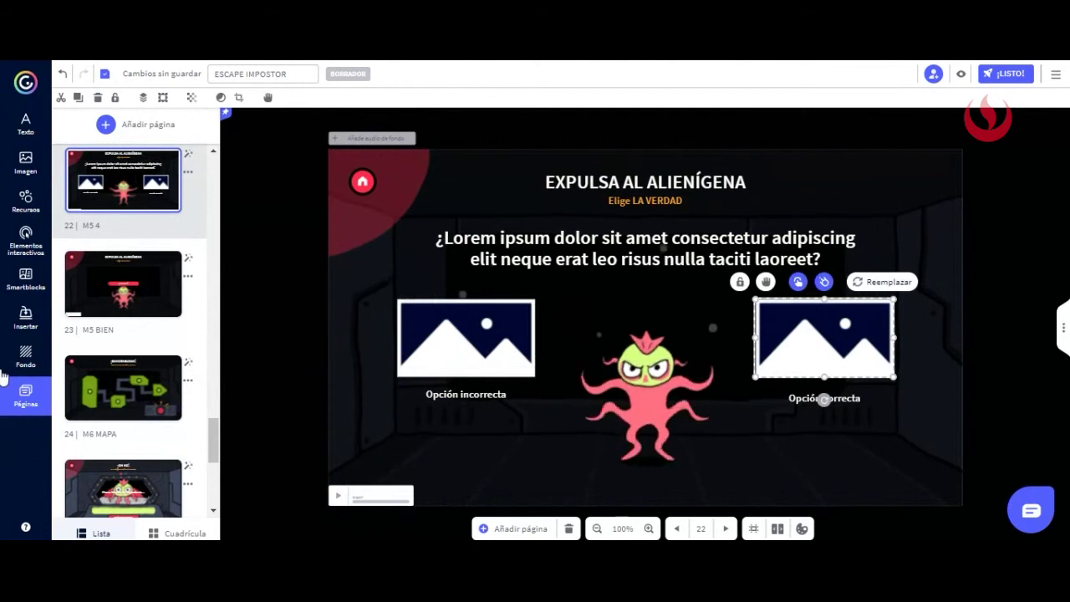
Examine slide 25, M1 ERROR, the closing slide 28, FIN, and slide 27, M5 ERROR, of the Escape Impostor project
{"action": "scroll", "coordinate": [134, 410], "scroll_direction": "down", "scroll_amount": 1}
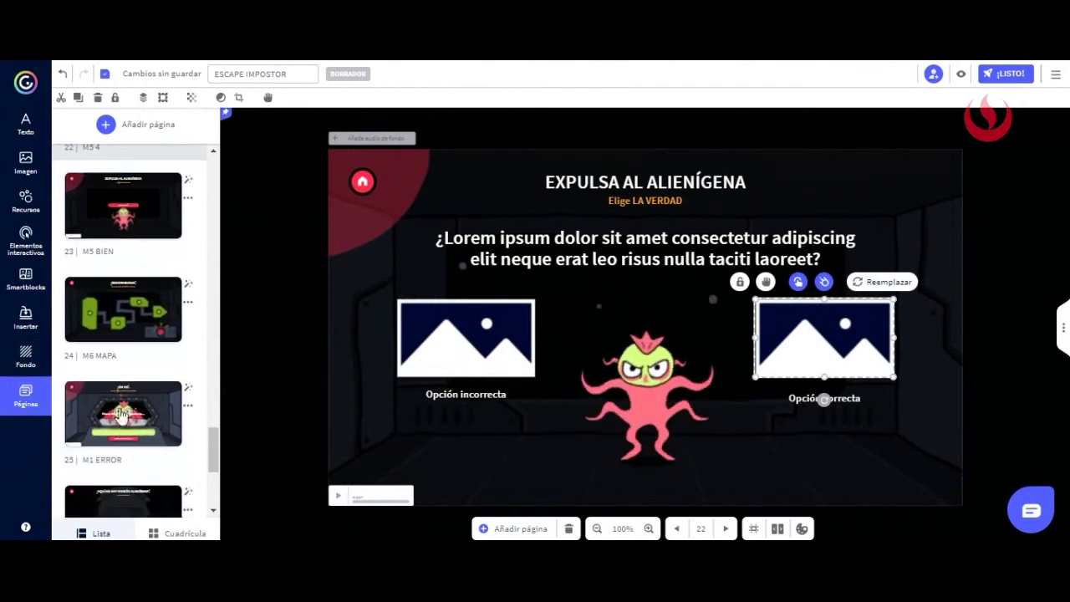
{"action": "left_click", "coordinate": [122, 393]}
{"action": "scroll", "coordinate": [117, 408], "scroll_direction": "down", "scroll_amount": 3}
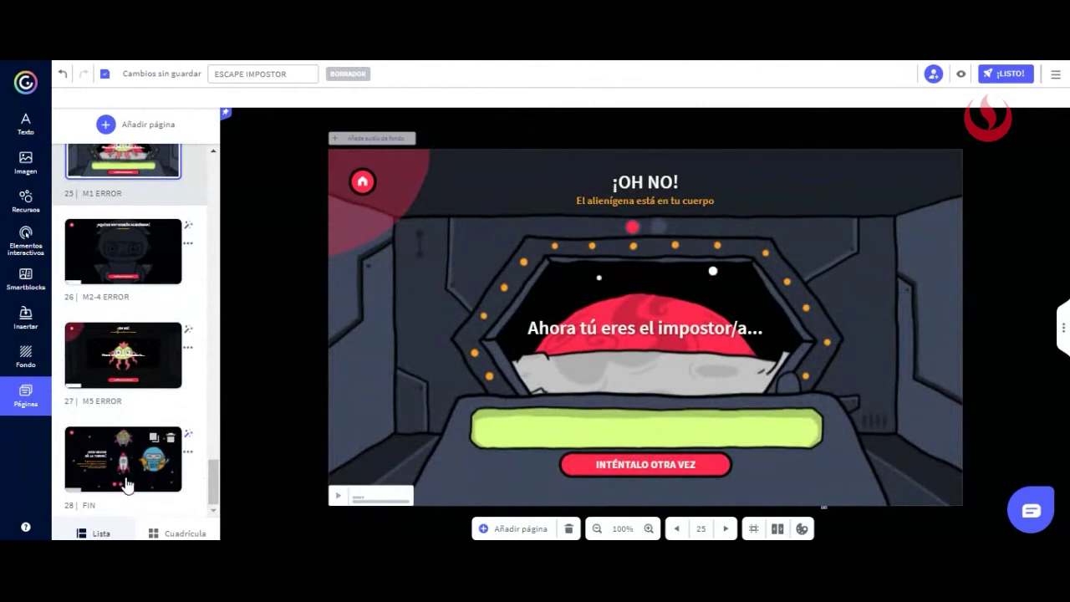
{"action": "left_click", "coordinate": [71, 506]}
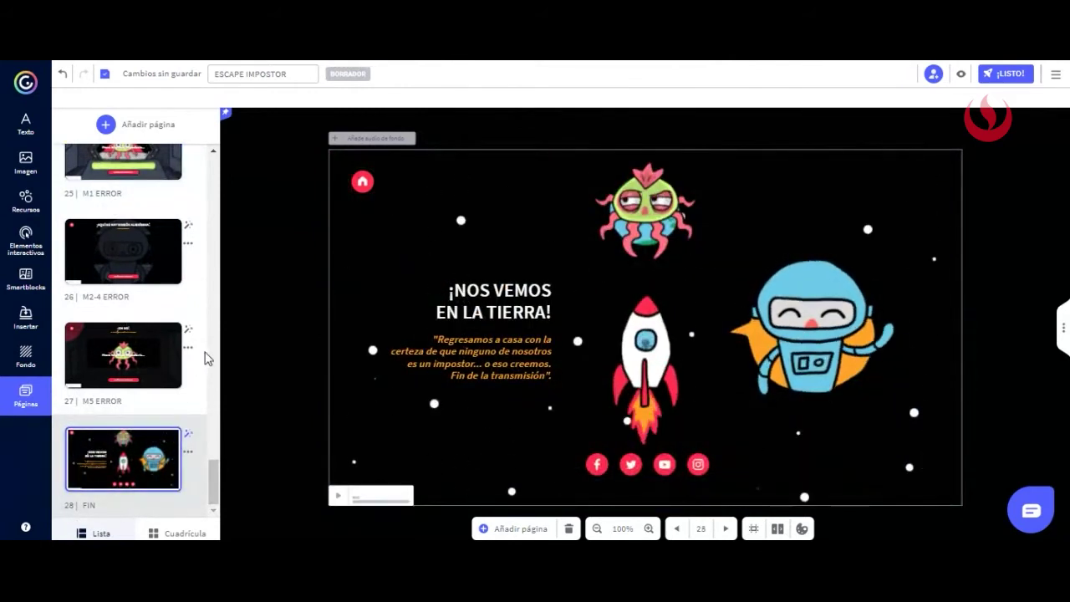
{"action": "left_click", "coordinate": [90, 348]}
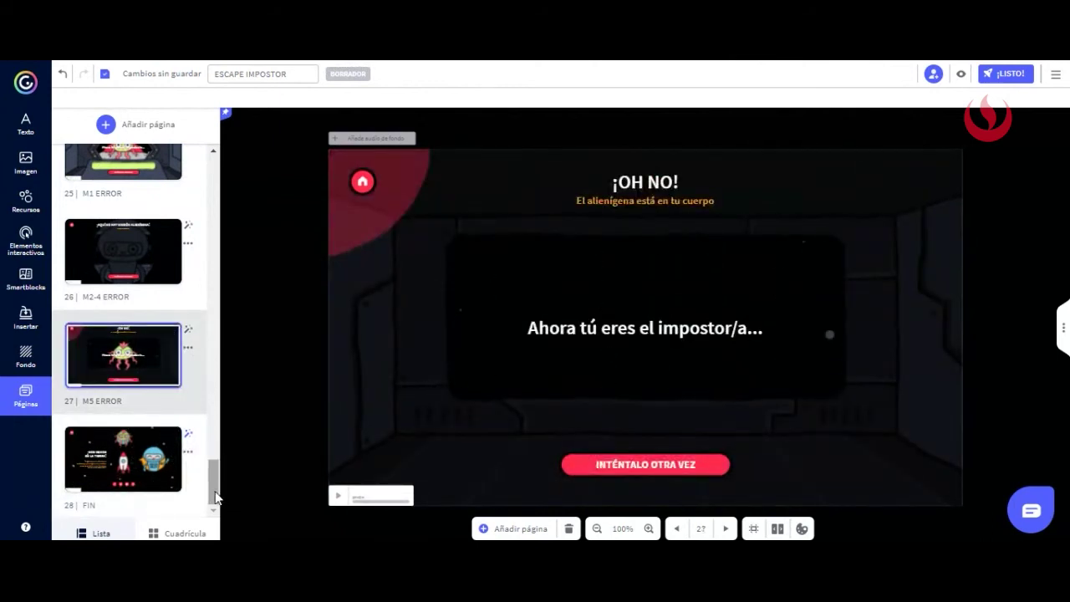
Leave the Escape Impostor project without saving its changes and return to the creations dashboard
{"action": "left_click_drag", "start_coordinate": [214, 493], "coordinate": [216, 144]}
{"action": "scroll", "coordinate": [88, 206], "scroll_direction": "up", "scroll_amount": 3}
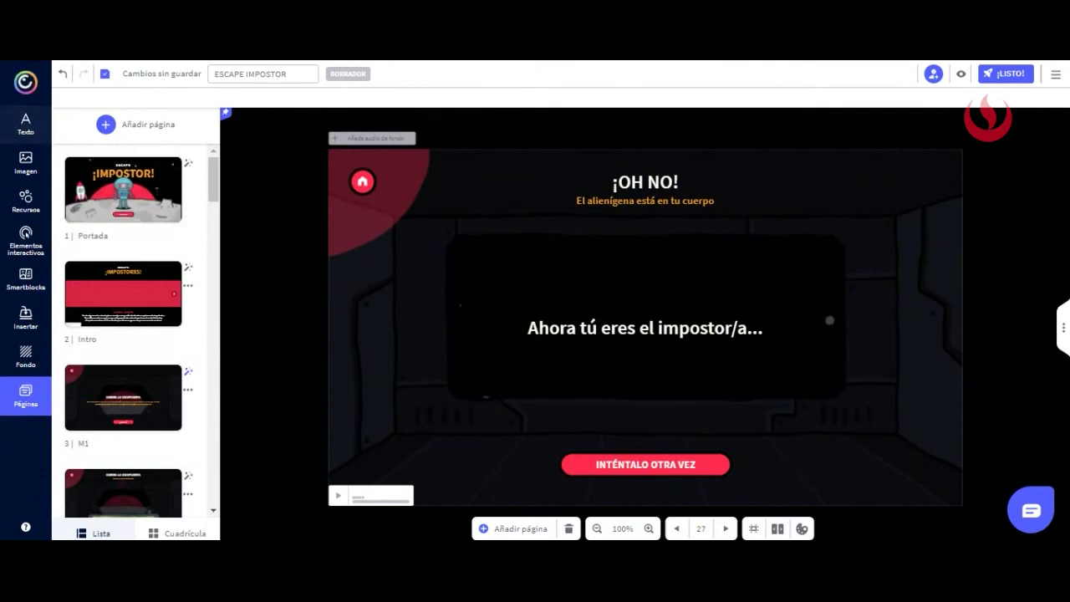
{"action": "left_click", "coordinate": [25, 81]}
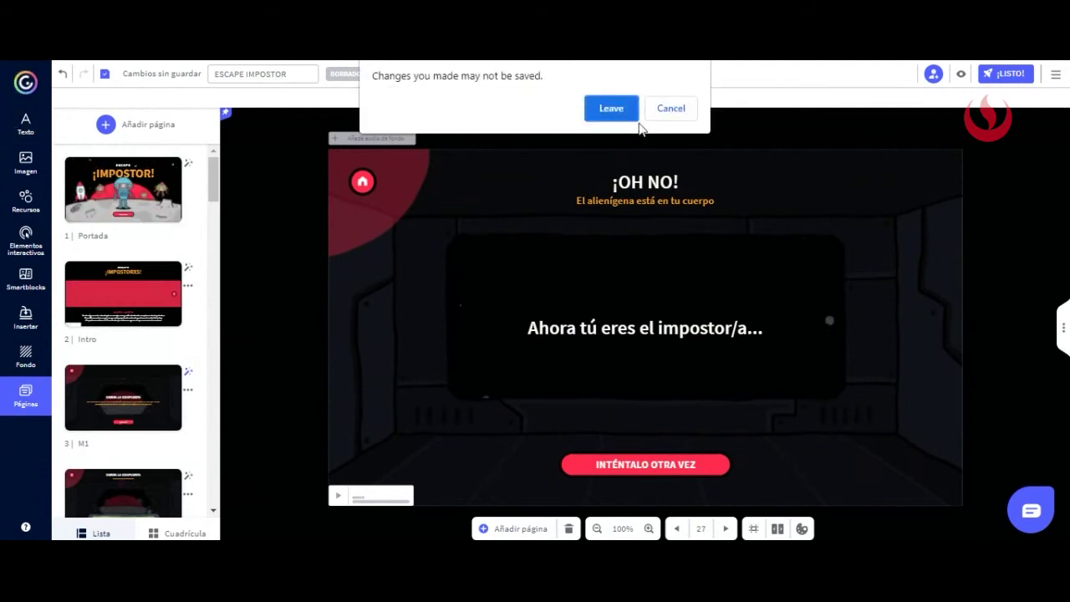
{"action": "left_click", "coordinate": [625, 109]}
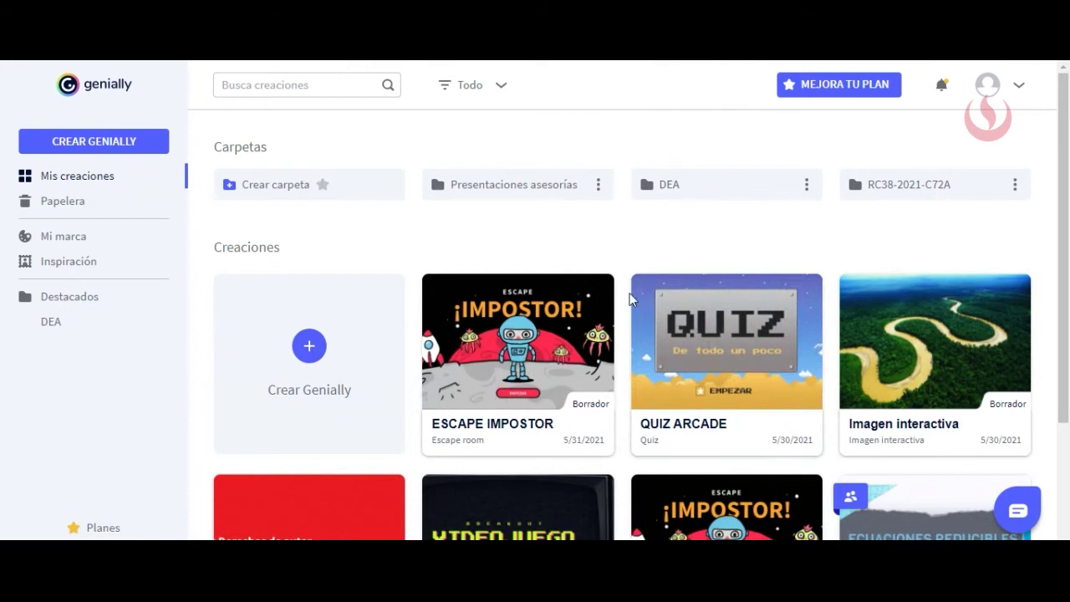
Open the QUIZ ARCADE creation in presentation view and start the quiz
{"action": "scroll", "coordinate": [632, 299], "scroll_direction": "down", "scroll_amount": 1}
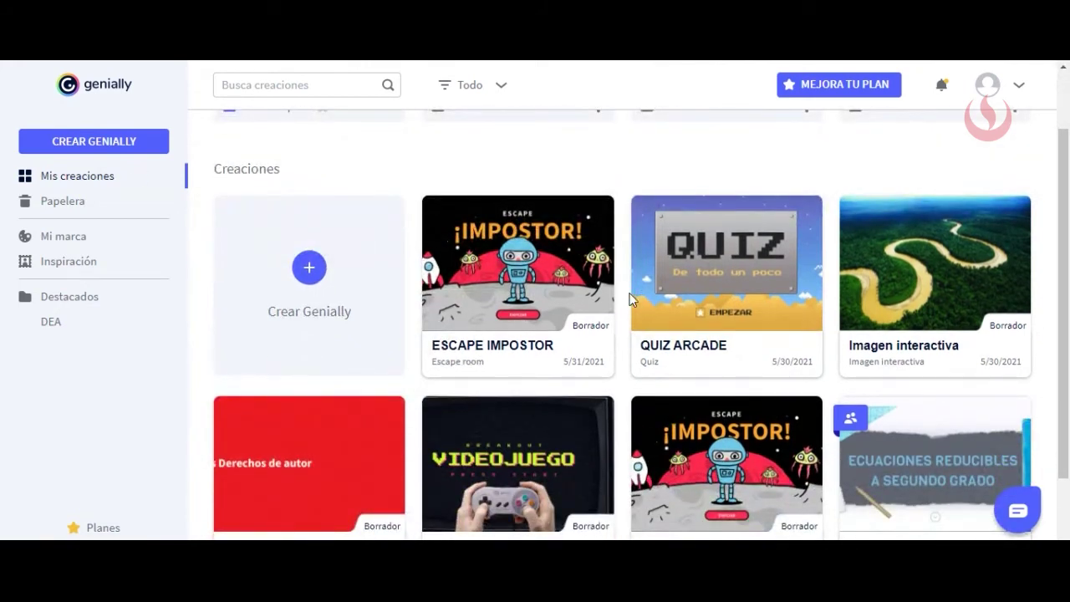
{"action": "mouse_move", "coordinate": [723, 283]}
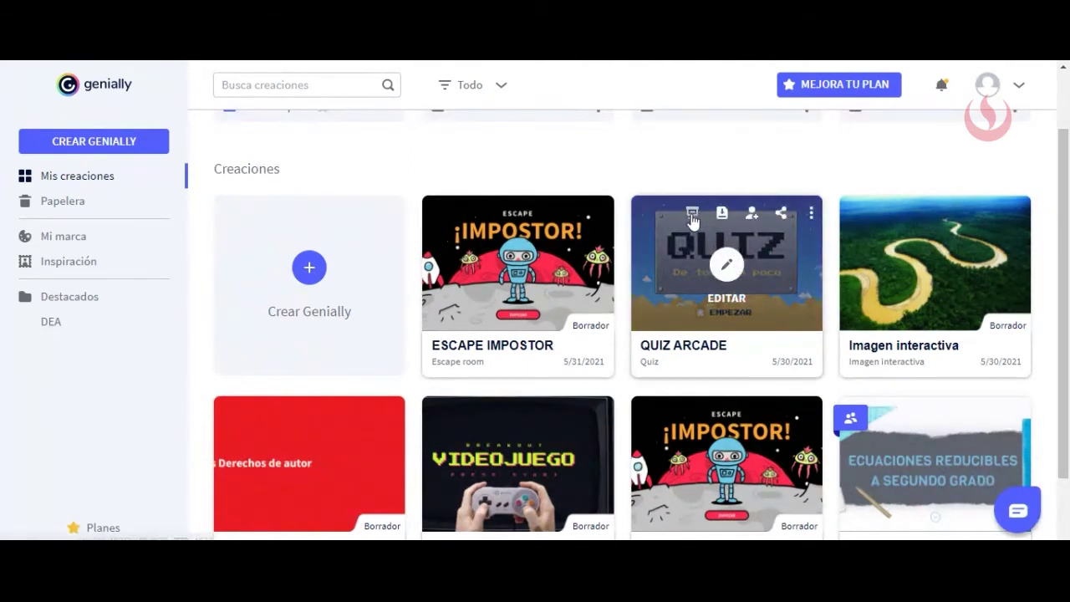
{"action": "left_click", "coordinate": [693, 216]}
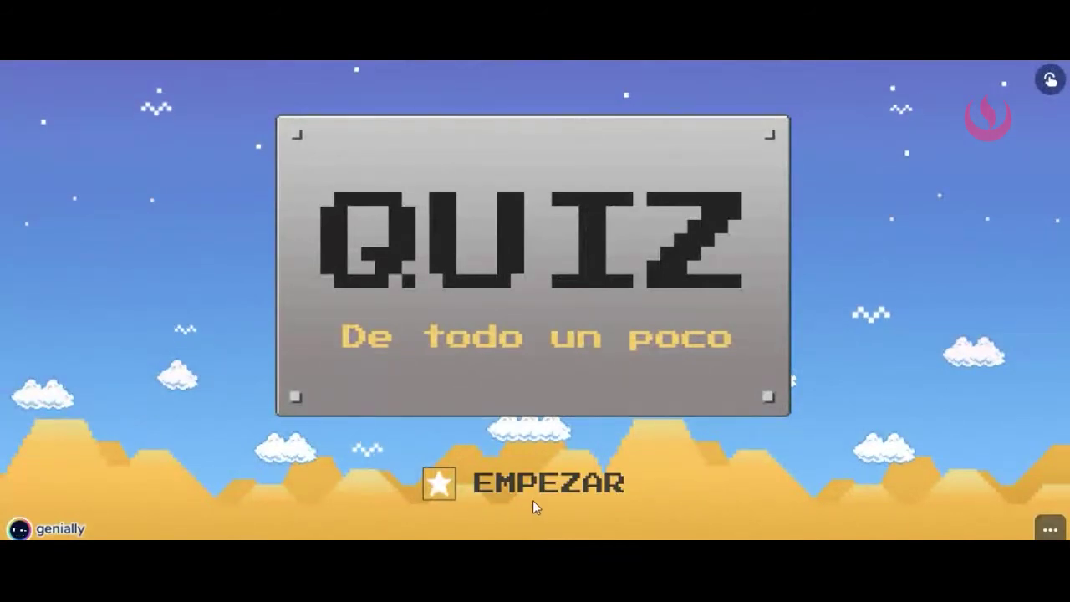
{"action": "left_click", "coordinate": [567, 493]}
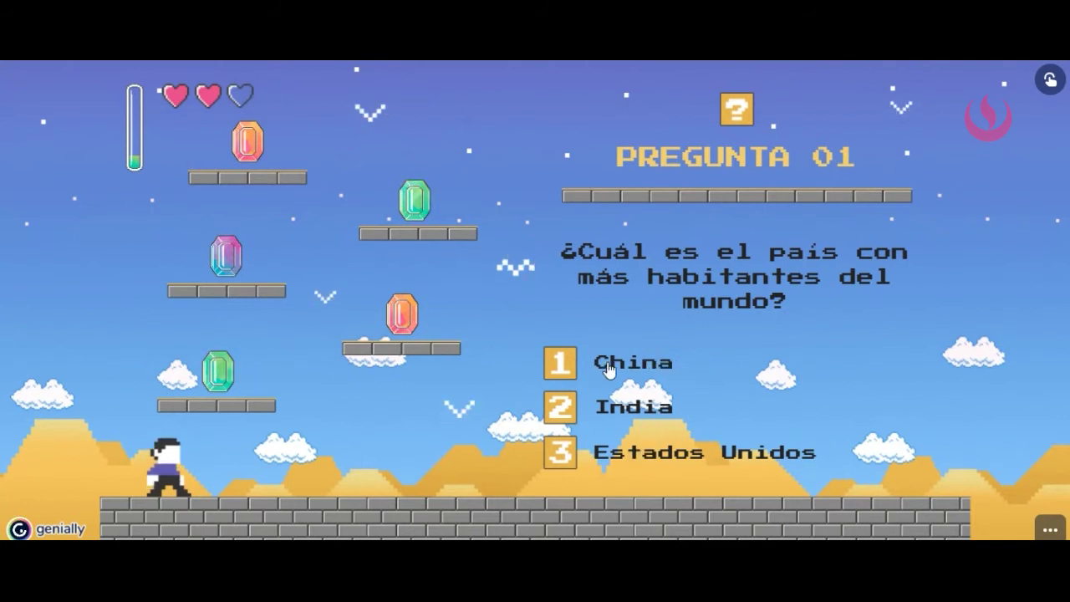
Play the quiz, answering China, 1990, 1989, Océano Pacífico, 7 and 5, and closing the NO! feedback window along the way
{"action": "left_click", "coordinate": [650, 372]}
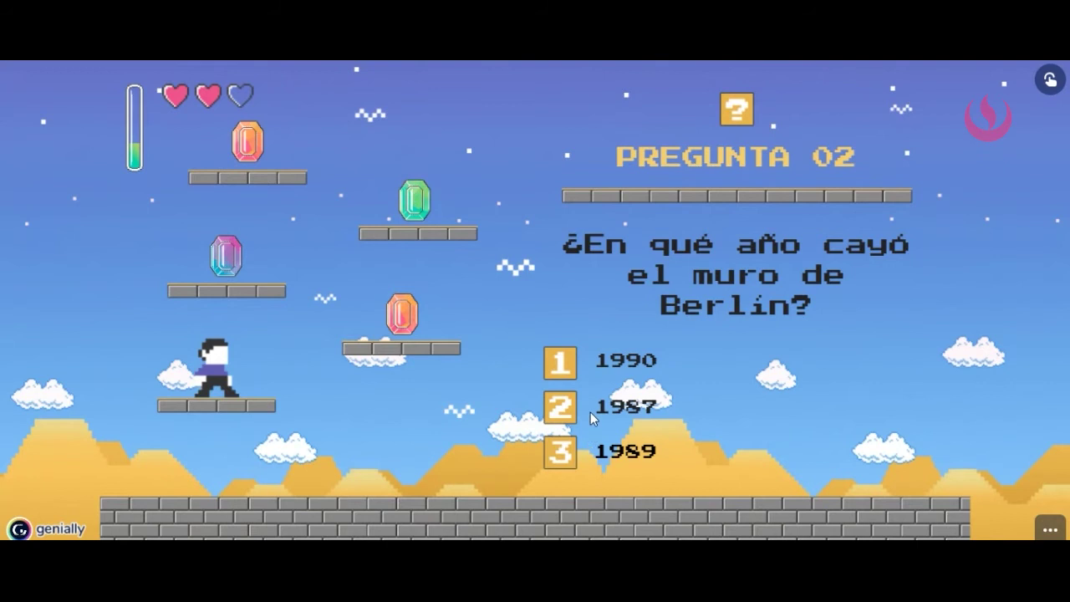
{"action": "left_click", "coordinate": [615, 361]}
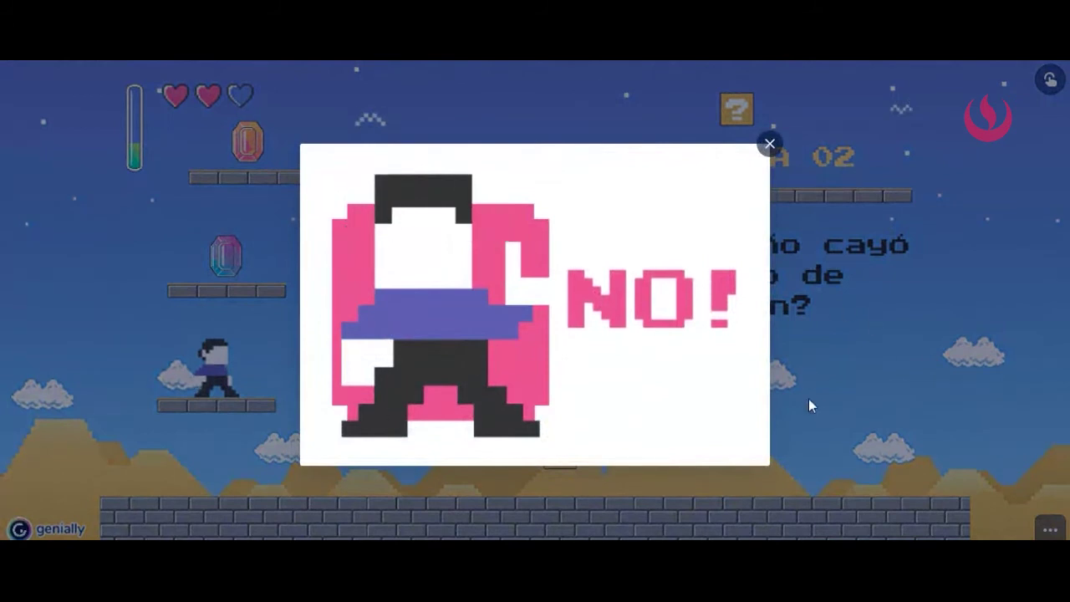
{"action": "left_click", "coordinate": [770, 145]}
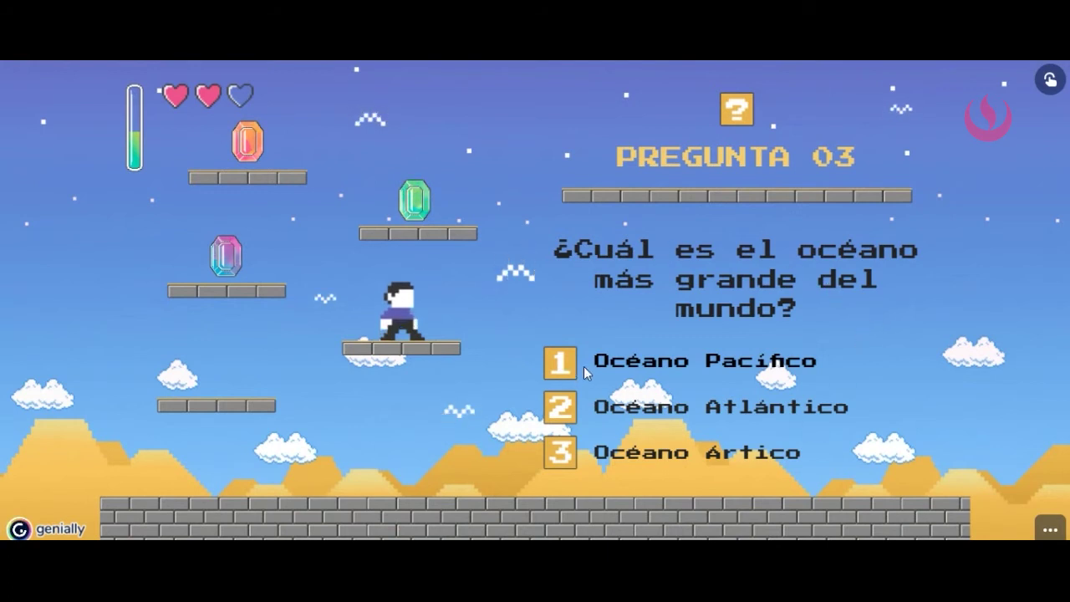
{"action": "left_click", "coordinate": [615, 368]}
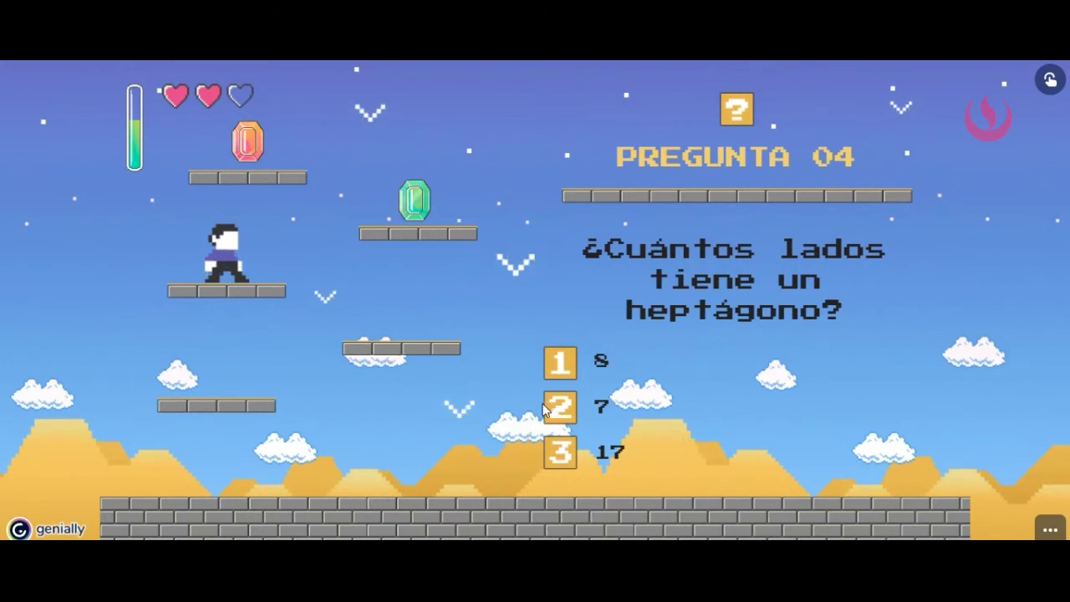
{"action": "left_click", "coordinate": [602, 409]}
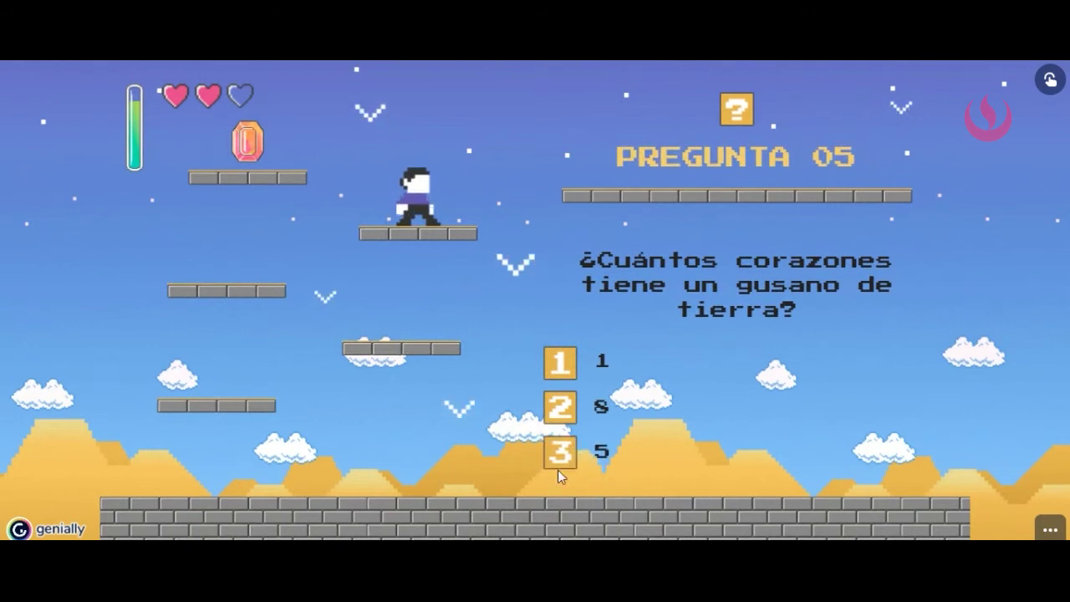
{"action": "left_click", "coordinate": [601, 452]}
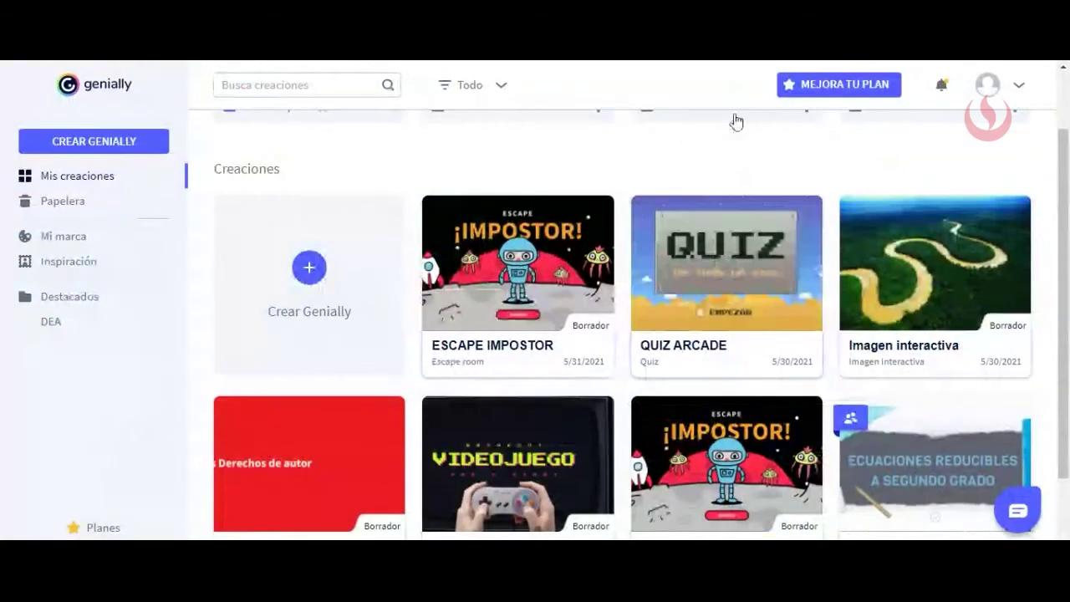
Open QUIZ ARCADE for editing and inspect the question and the China, India and Estados Unidos answer texts on slide 2
{"action": "mouse_move", "coordinate": [725, 255]}
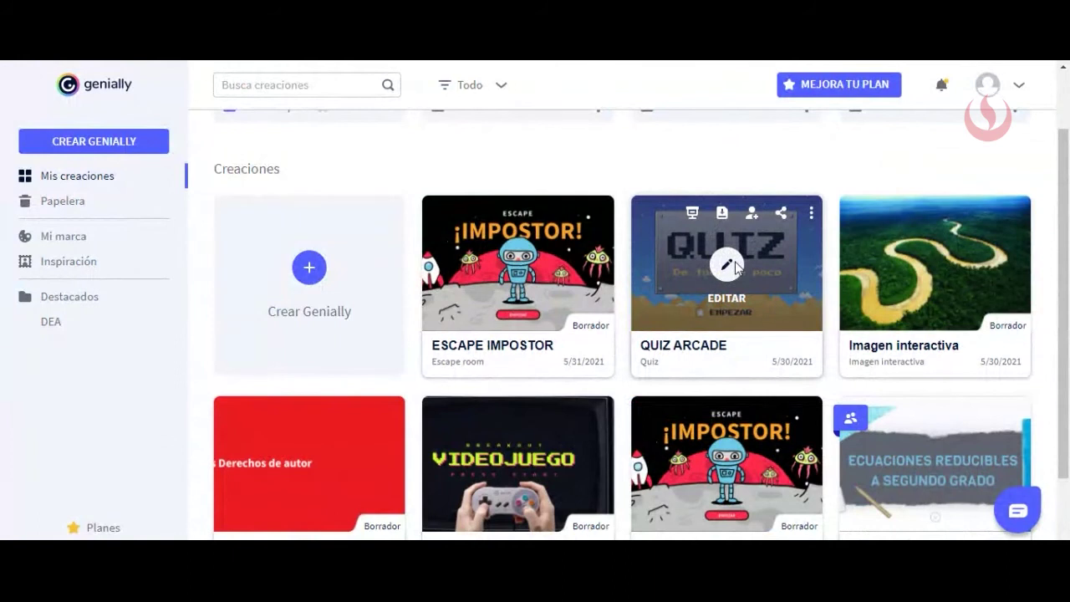
{"action": "left_click", "coordinate": [734, 266]}
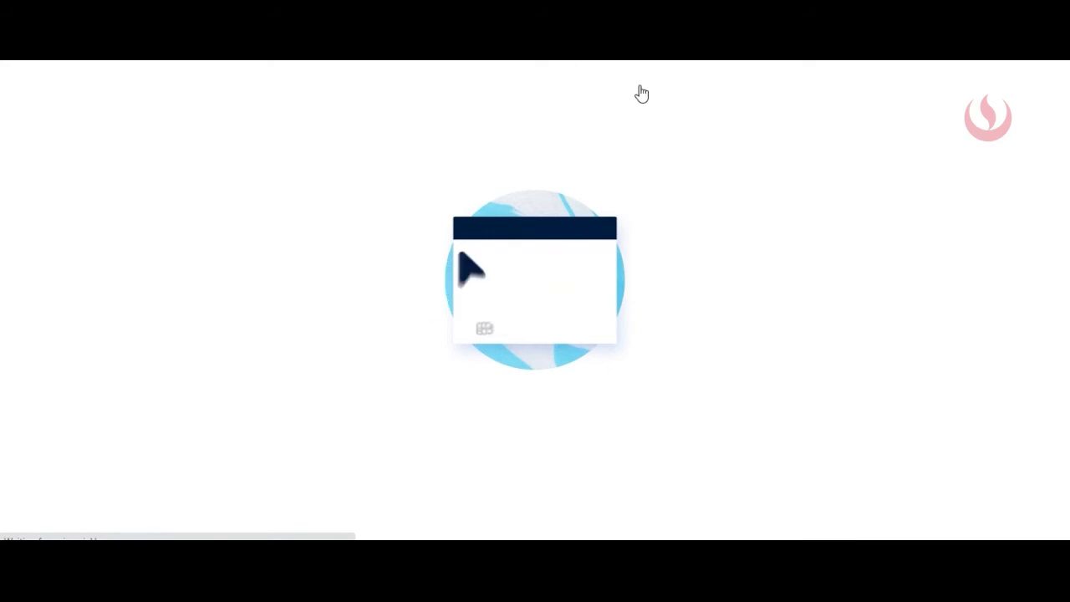
{"action": "left_click", "coordinate": [1042, 370]}
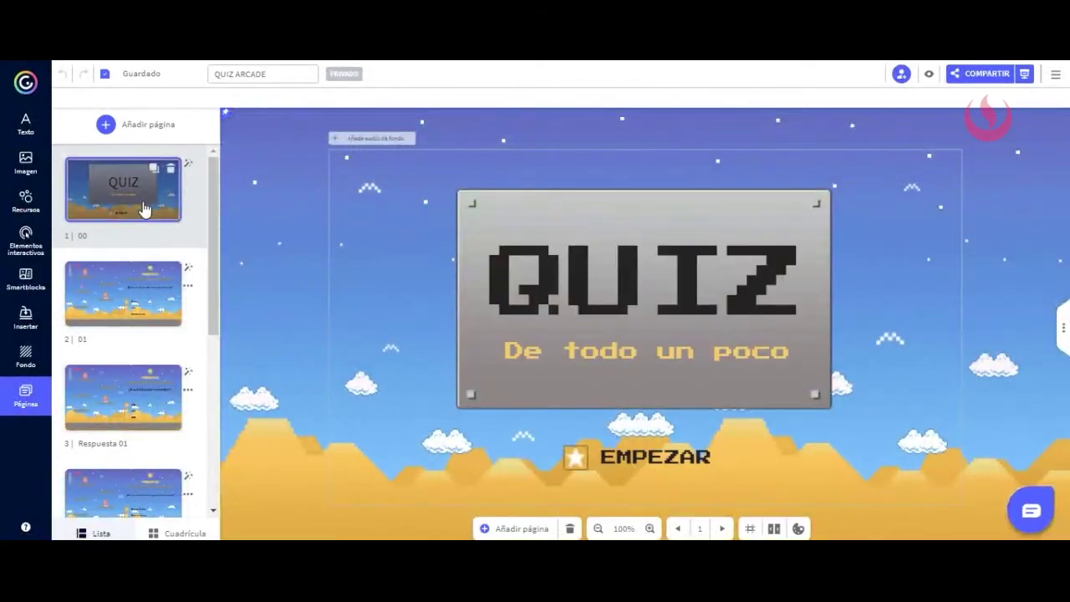
{"action": "left_click", "coordinate": [165, 310]}
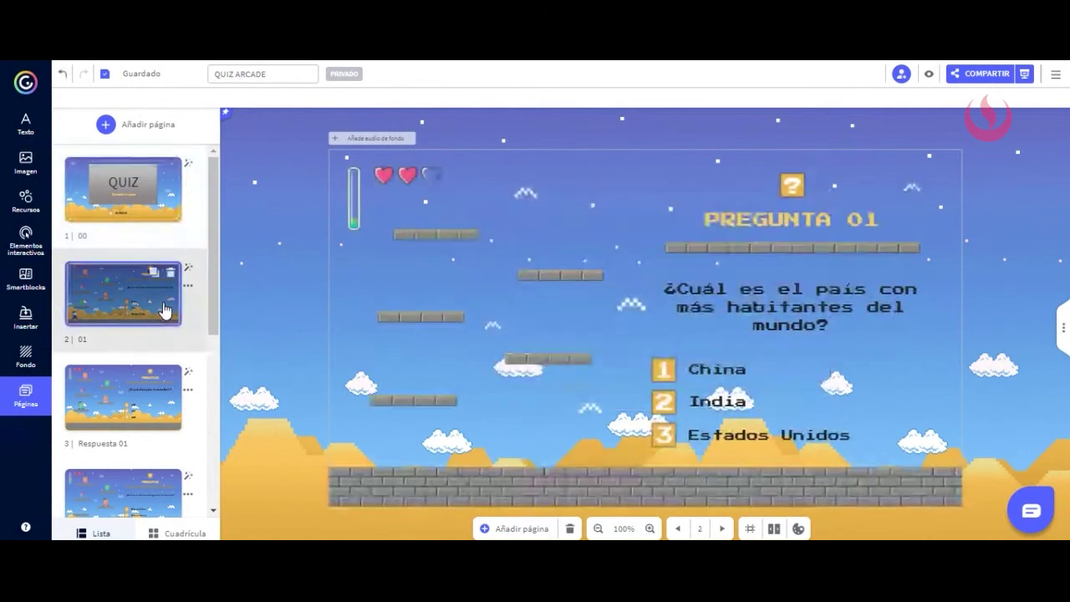
{"action": "left_click", "coordinate": [733, 284]}
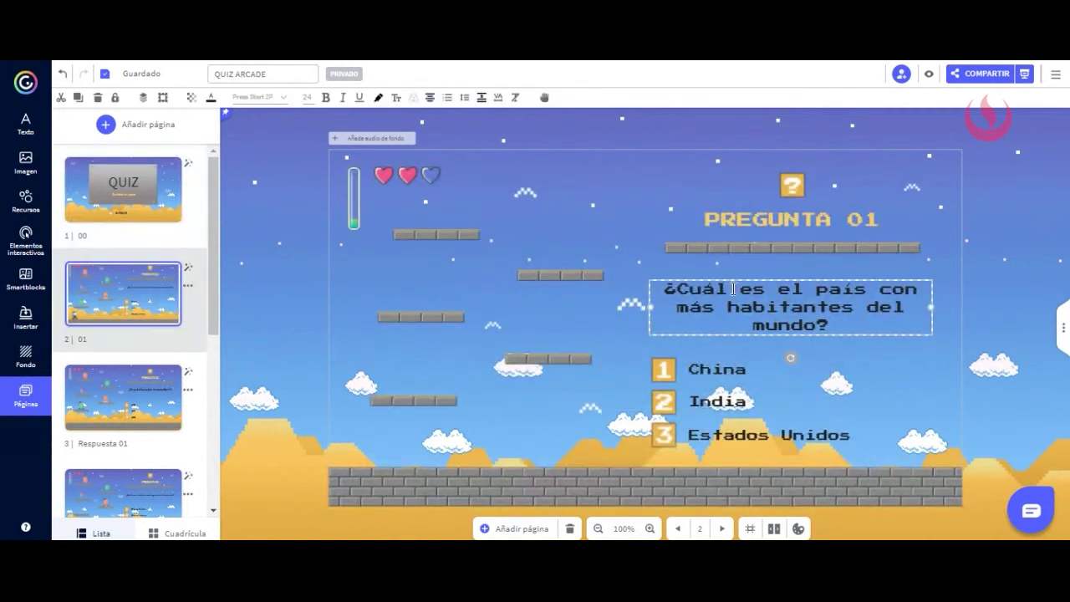
{"action": "left_click", "coordinate": [717, 367]}
{"action": "left_click", "coordinate": [721, 403]}
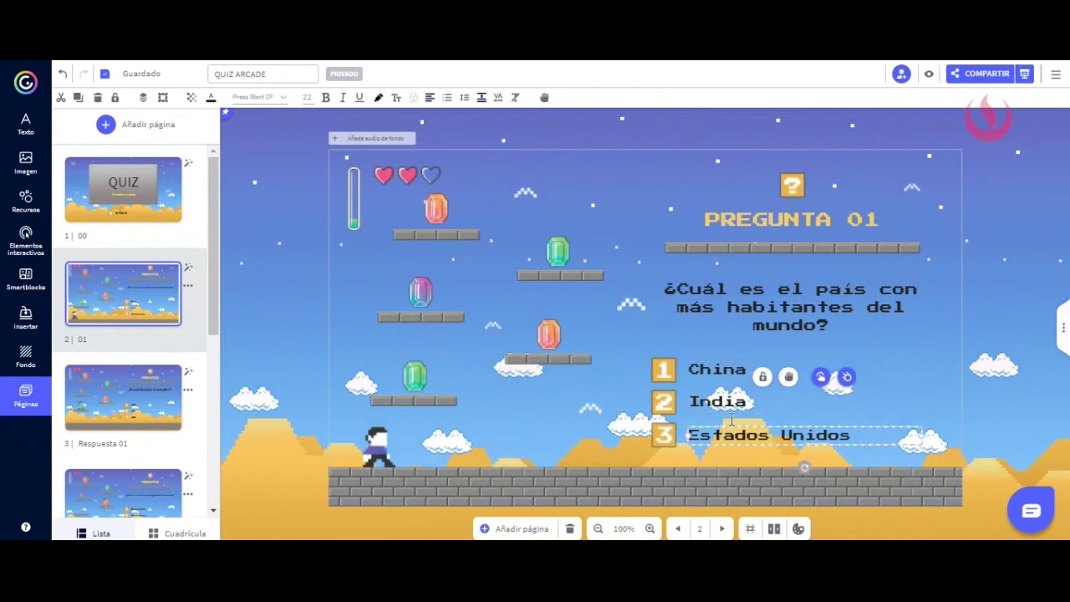
{"action": "left_click", "coordinate": [721, 370]}
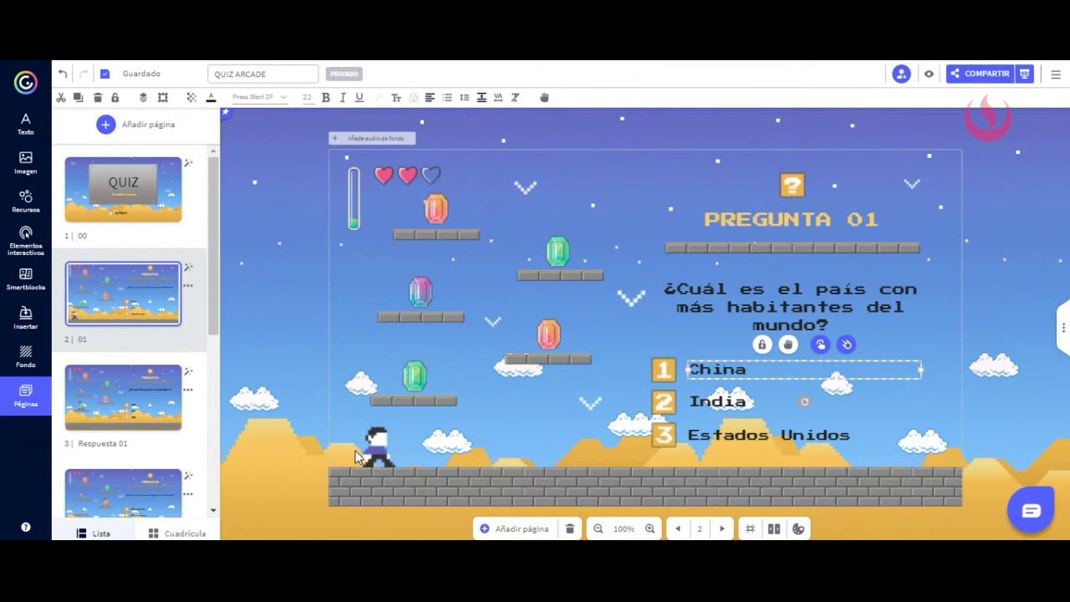
Examine slides 3 to 7, Respuesta 01 to Respuesta 05, of QUIZ ARCADE one after another
{"action": "left_click", "coordinate": [83, 414]}
{"action": "scroll", "coordinate": [88, 415], "scroll_direction": "down", "scroll_amount": 1}
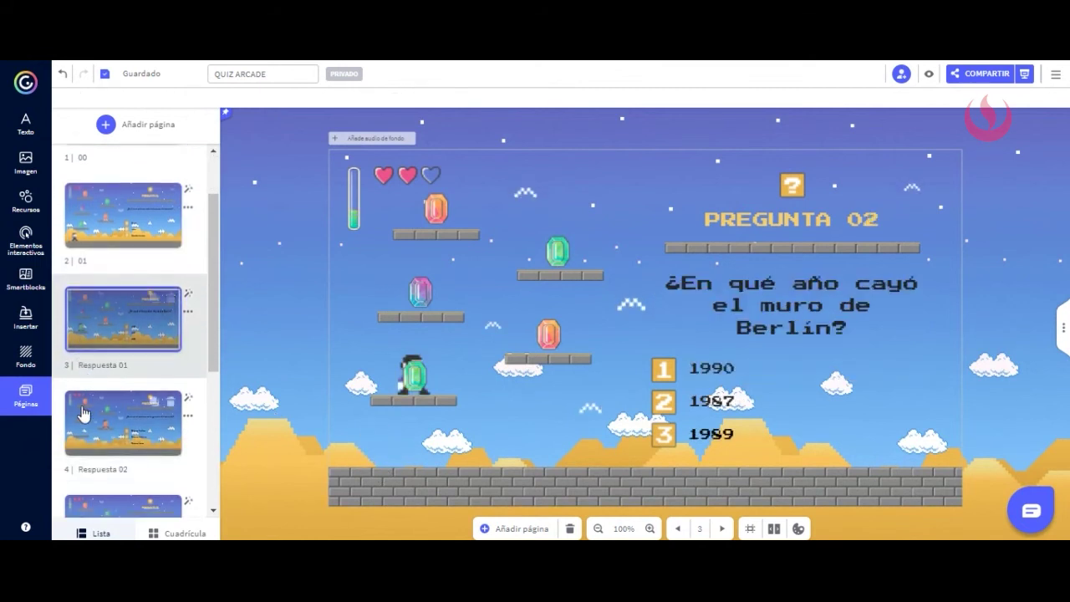
{"action": "left_click", "coordinate": [92, 416]}
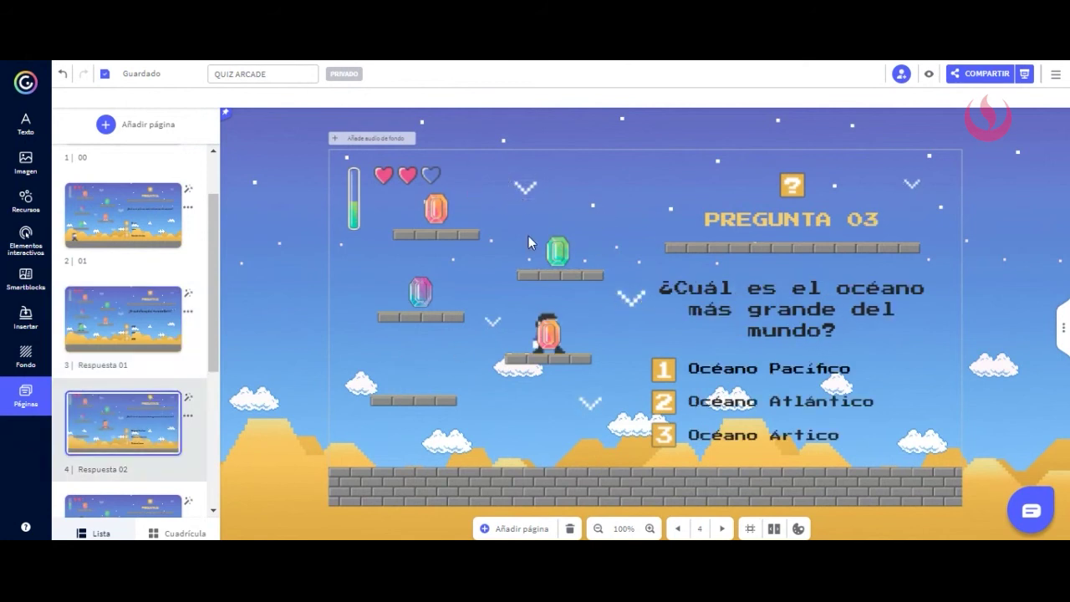
{"action": "scroll", "coordinate": [193, 371], "scroll_direction": "down", "scroll_amount": 2}
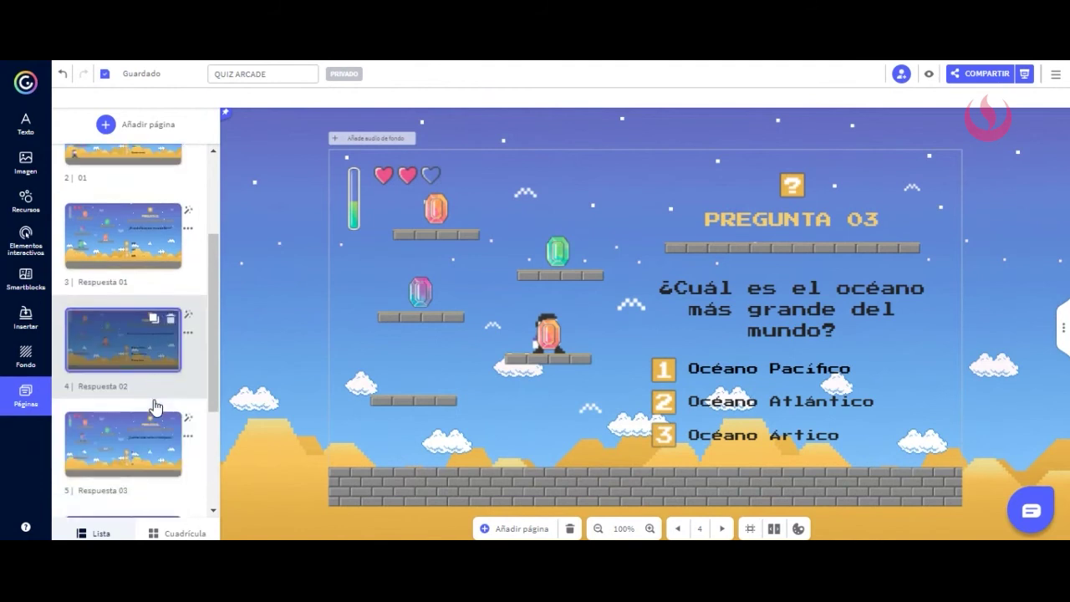
{"action": "left_click", "coordinate": [117, 368]}
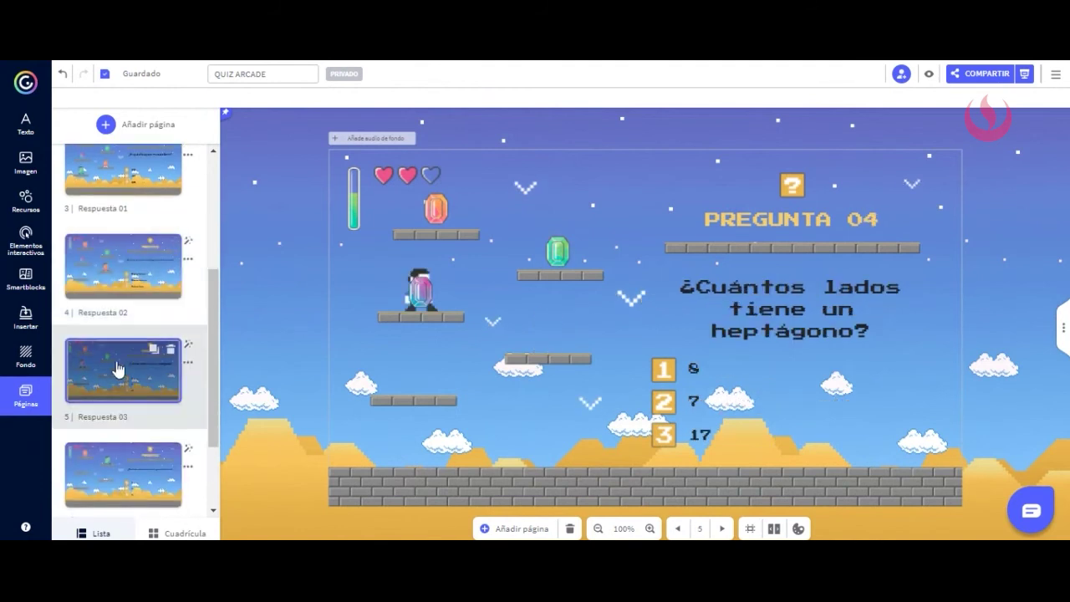
{"action": "left_click", "coordinate": [109, 470]}
{"action": "scroll", "coordinate": [107, 472], "scroll_direction": "down", "scroll_amount": 2}
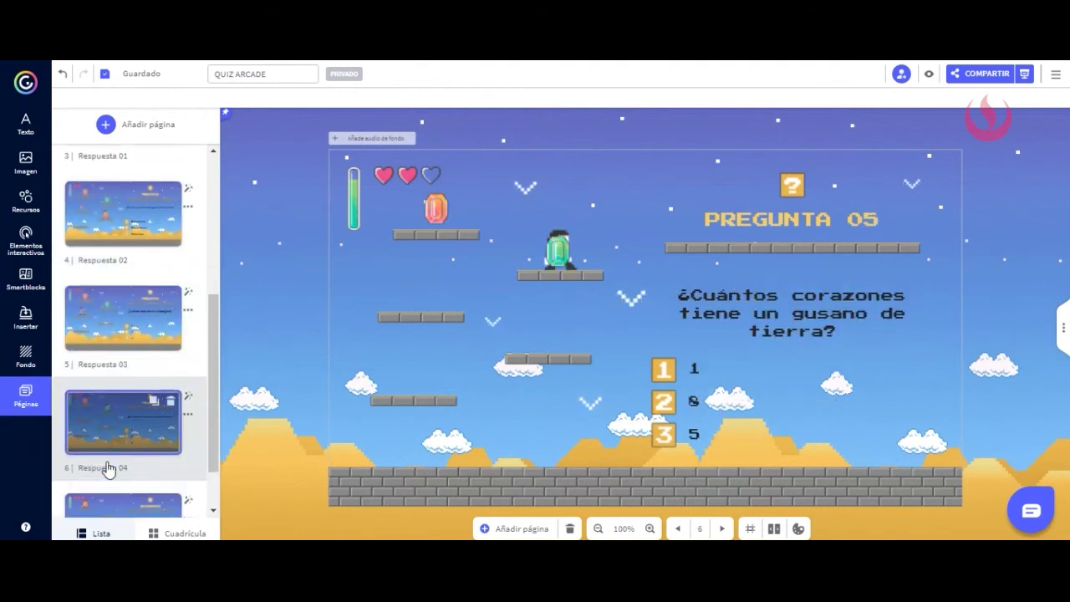
{"action": "left_click", "coordinate": [105, 489]}
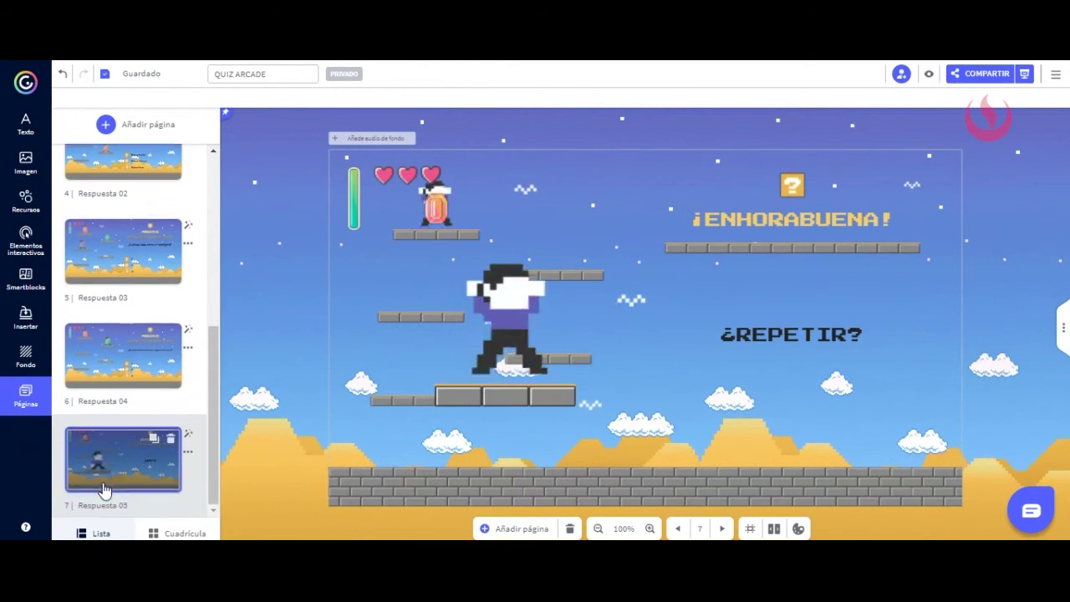
Move the ¿REPETIR? text slightly upward on slide 7, Respuesta 05
{"action": "left_click", "coordinate": [827, 328]}
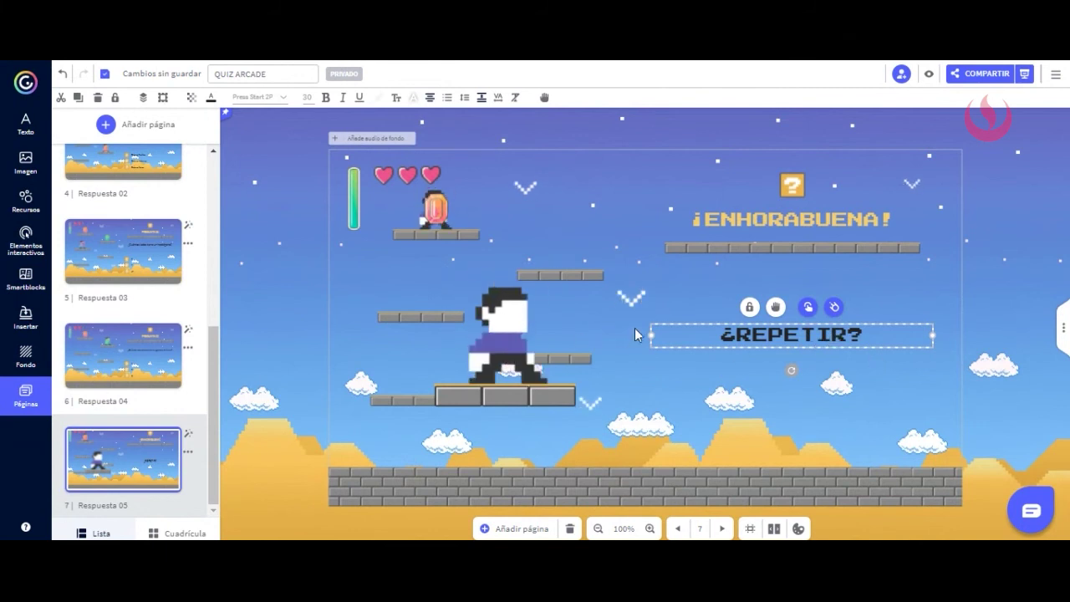
{"action": "mouse_move", "coordinate": [826, 328]}
{"action": "left_mouse_down"}
{"action": "mouse_move", "coordinate": [970, 423]}
{"action": "mouse_move", "coordinate": [899, 352]}
{"action": "mouse_move", "coordinate": [824, 306]}
{"action": "mouse_move", "coordinate": [824, 318]}
{"action": "left_mouse_up"}
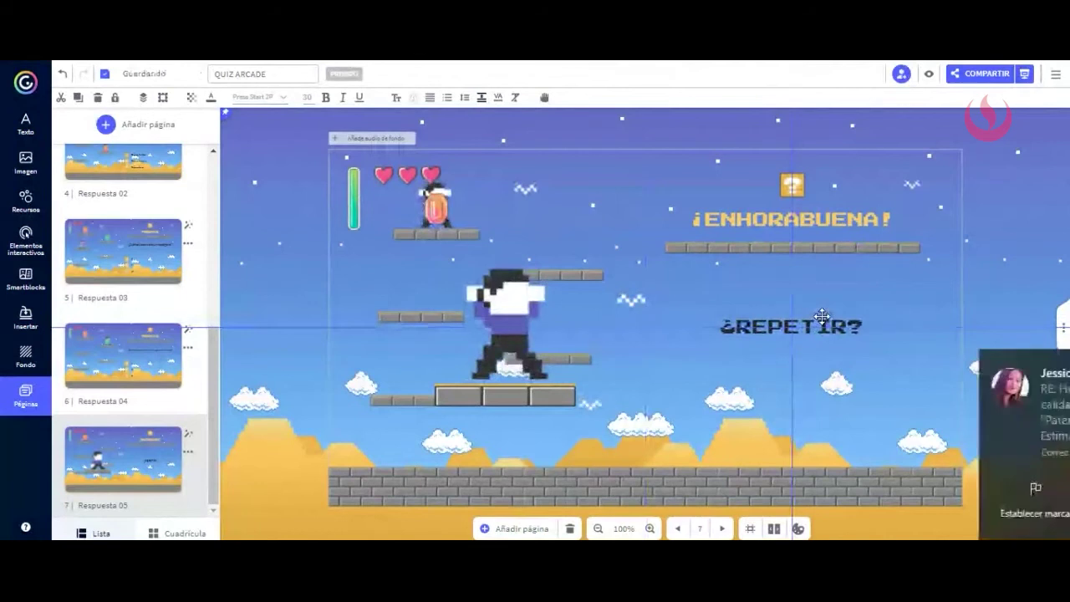
{"action": "left_click", "coordinate": [1042, 363]}
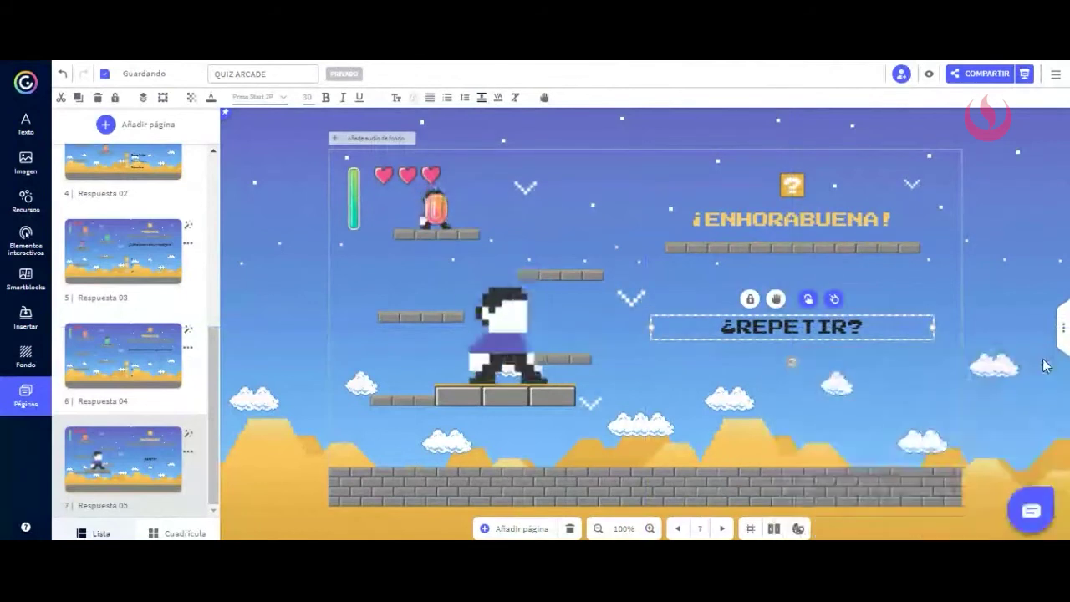
Review QUIZ ARCADE's sharing options one after another: link, embed code, email, social networks and groups such as Google Classroom or Microsoft Teams
{"action": "scroll", "coordinate": [193, 333], "scroll_direction": "up", "scroll_amount": 5}
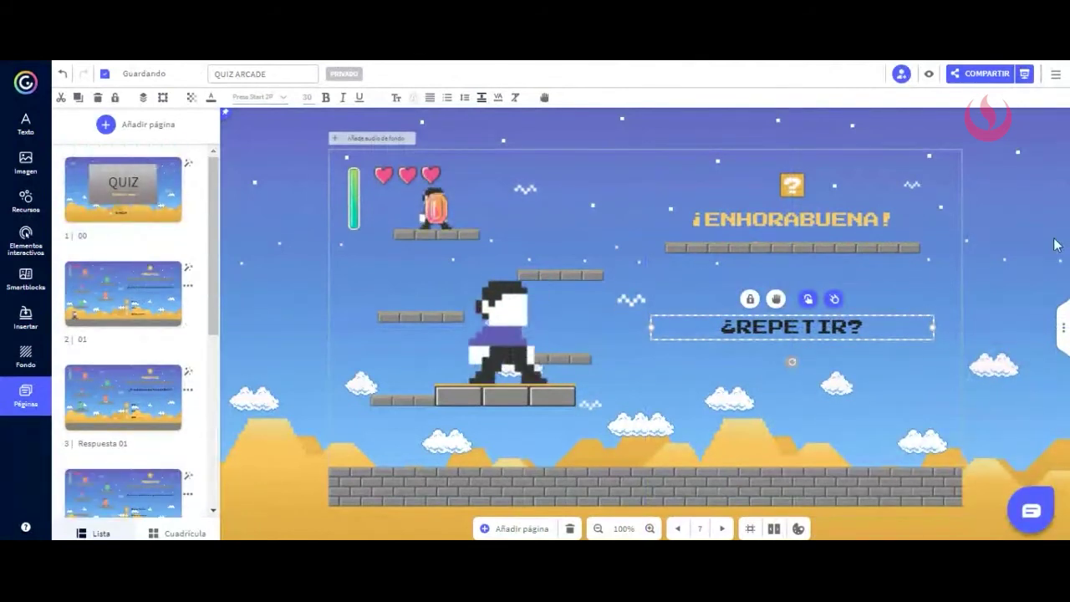
{"action": "left_click", "coordinate": [977, 76]}
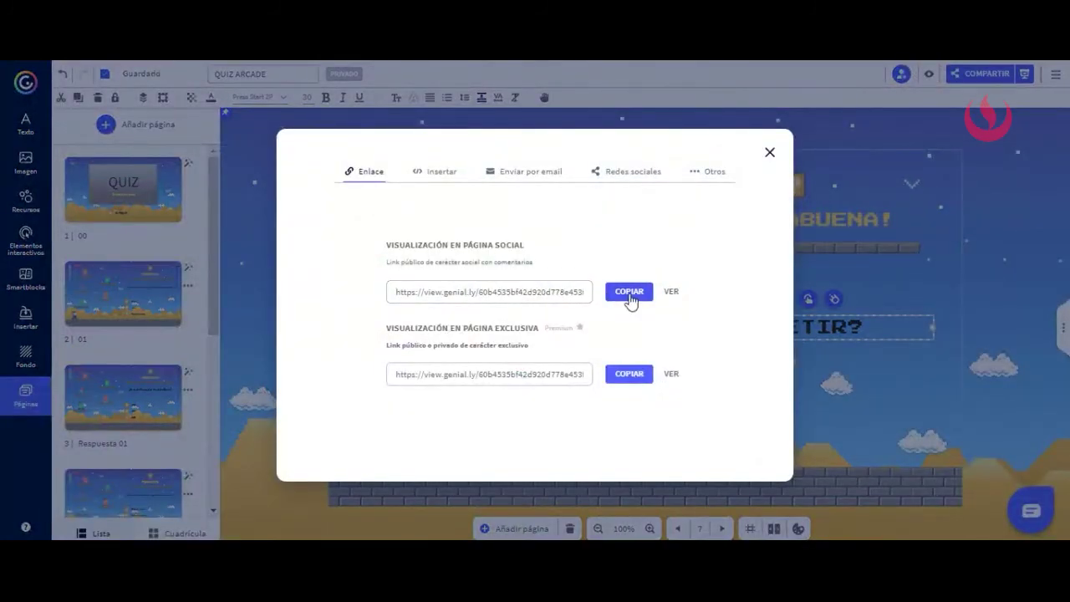
{"action": "left_click", "coordinate": [434, 173]}
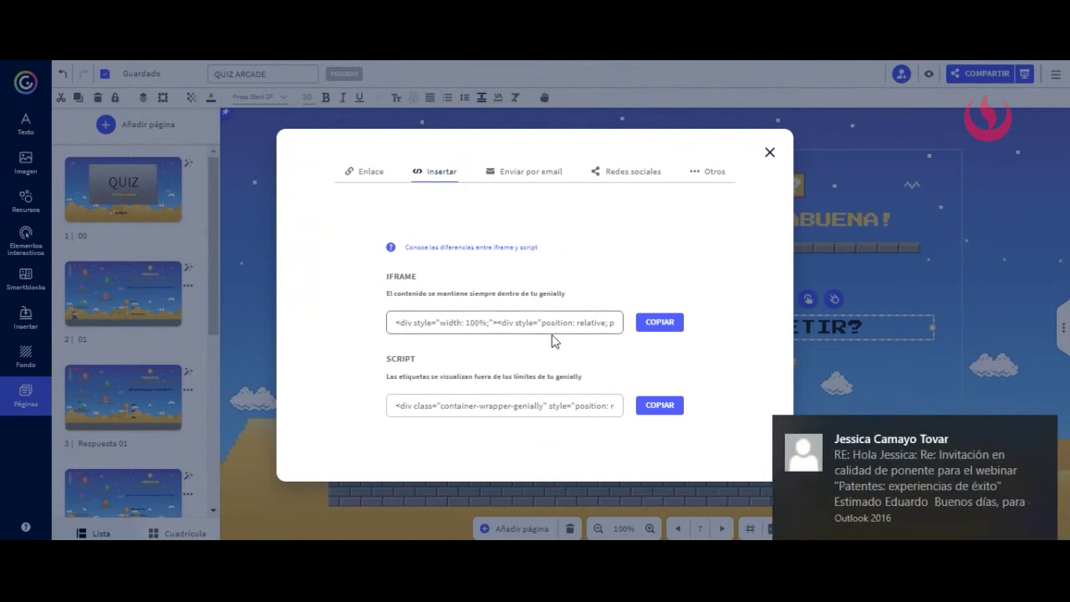
{"action": "left_click", "coordinate": [1042, 431]}
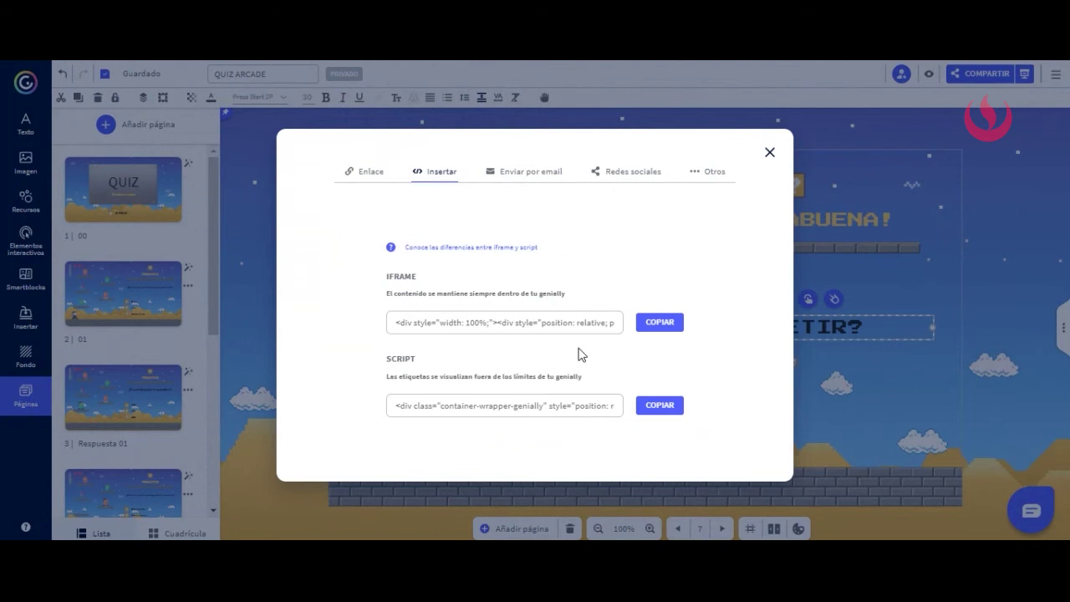
{"action": "left_click", "coordinate": [528, 335]}
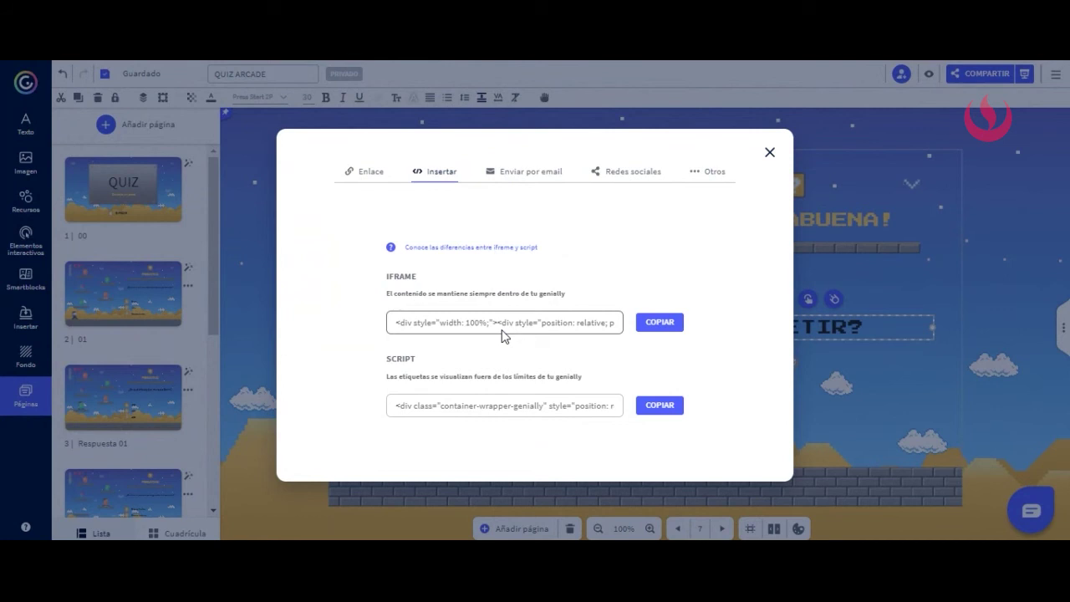
{"action": "left_click", "coordinate": [520, 177]}
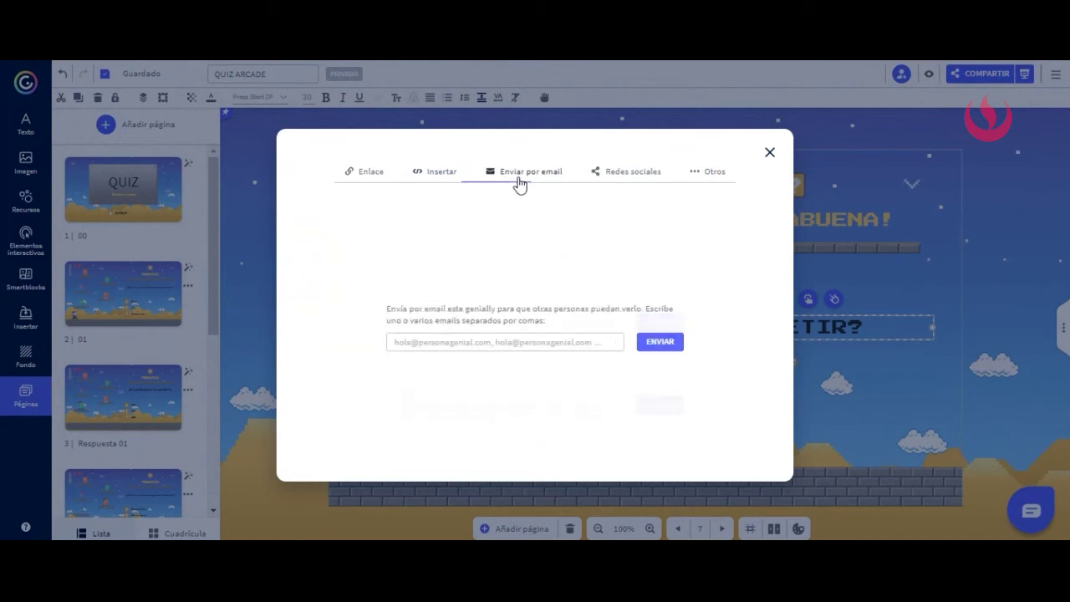
{"action": "left_click", "coordinate": [619, 182]}
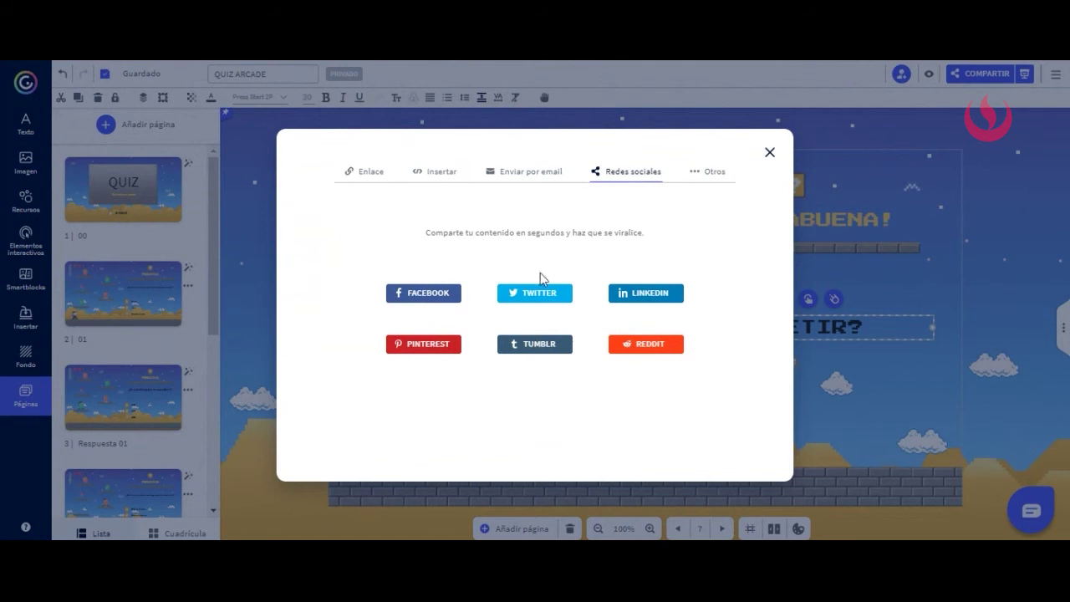
{"action": "left_click", "coordinate": [714, 174]}
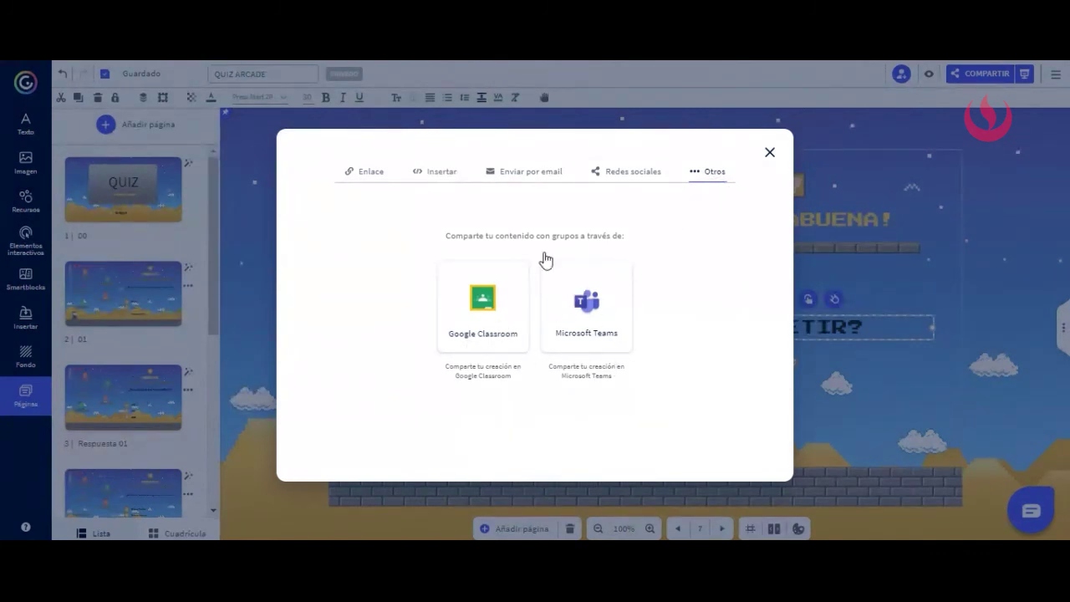
{"action": "left_click", "coordinate": [366, 177]}
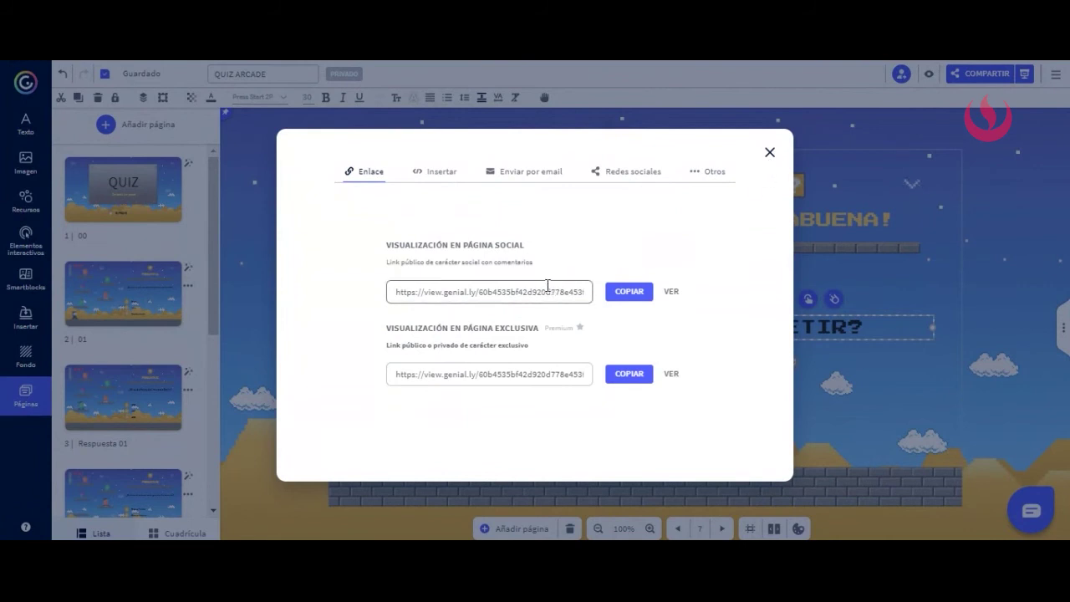
{"action": "left_click", "coordinate": [770, 156]}
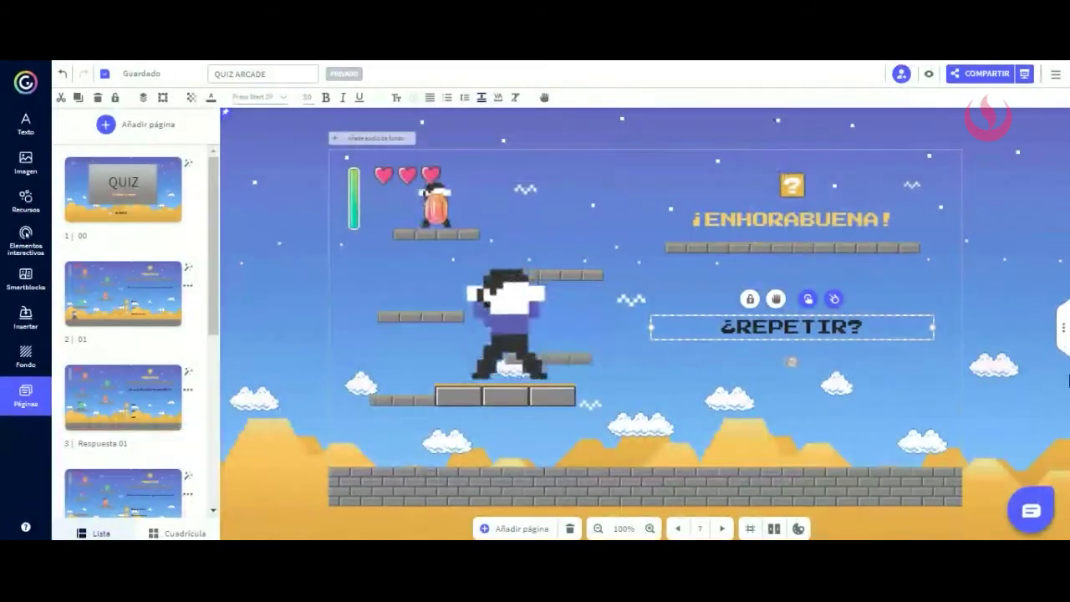
Leave QUIZ ARCADE for the dashboard and look over the template categories offered for a new genially
{"action": "left_click", "coordinate": [111, 192]}
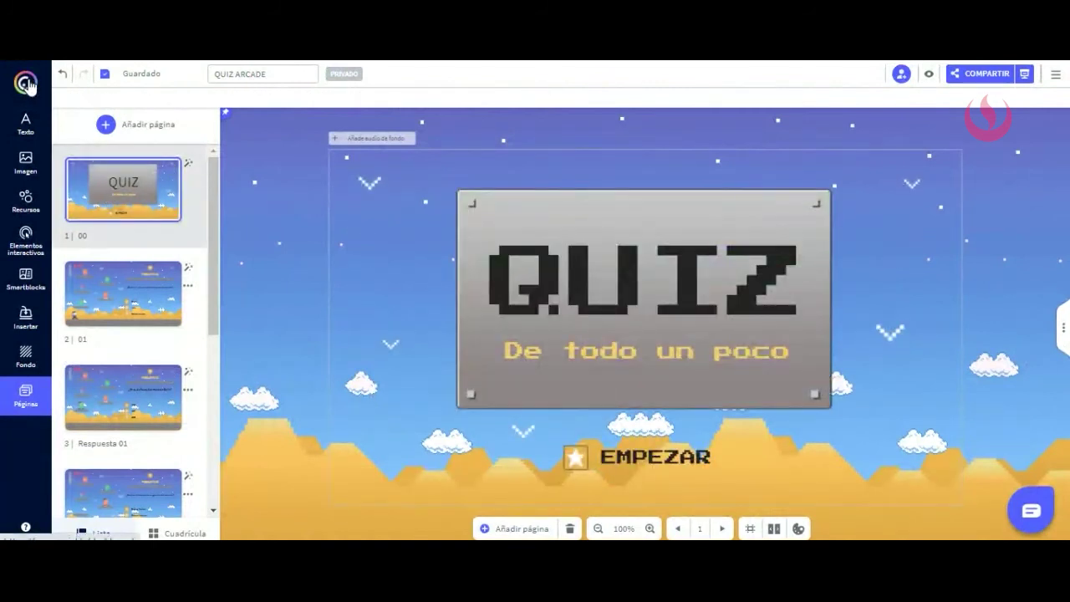
{"action": "left_click", "coordinate": [27, 82]}
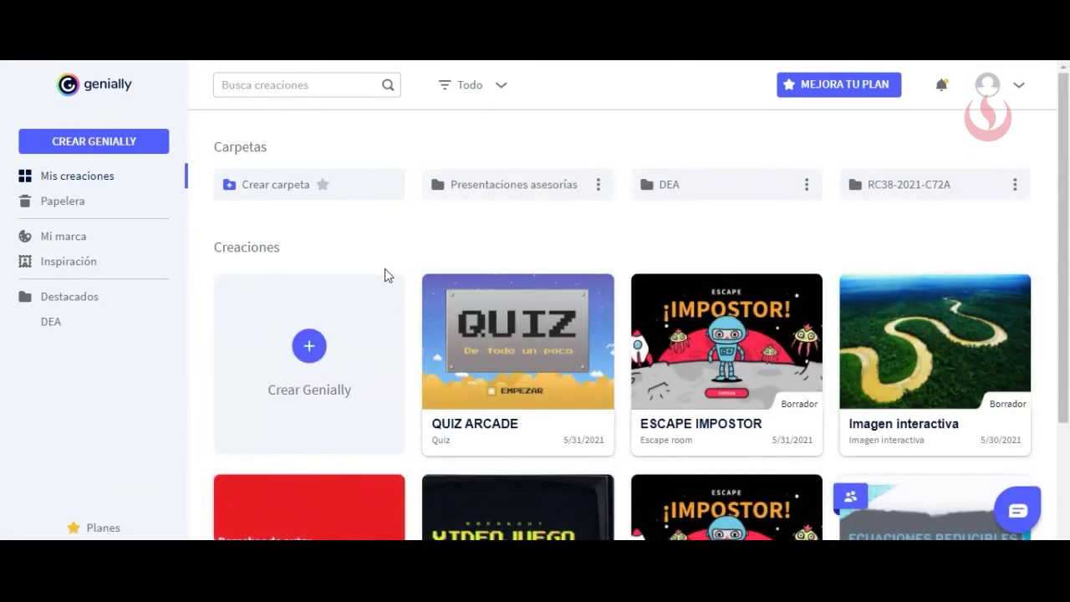
{"action": "scroll", "coordinate": [384, 272], "scroll_direction": "down", "scroll_amount": 1}
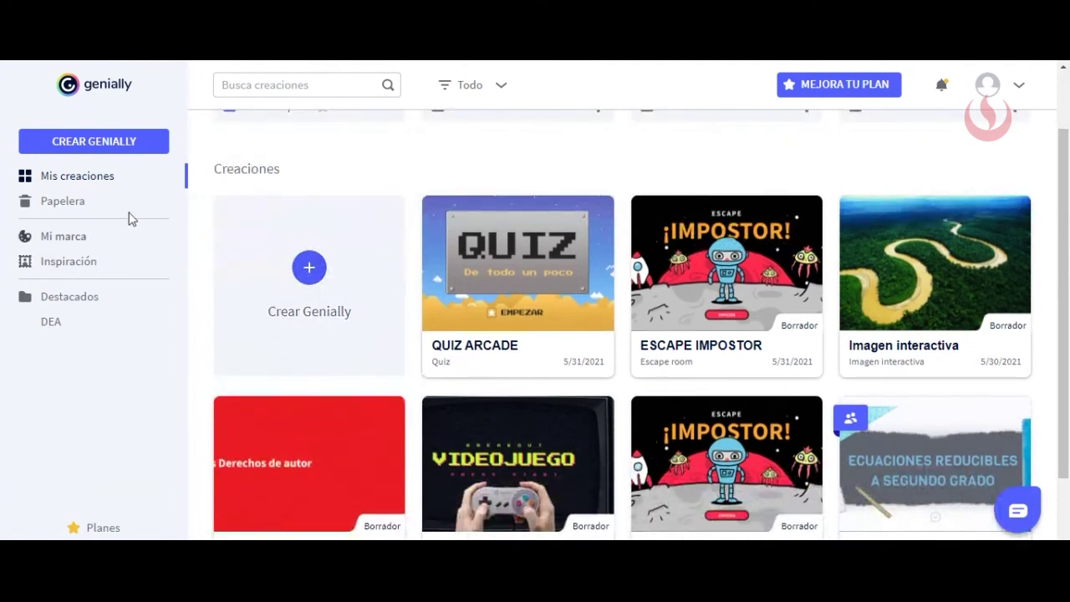
{"action": "left_click", "coordinate": [60, 144]}
{"action": "scroll", "coordinate": [853, 301], "scroll_direction": "down", "scroll_amount": 1}
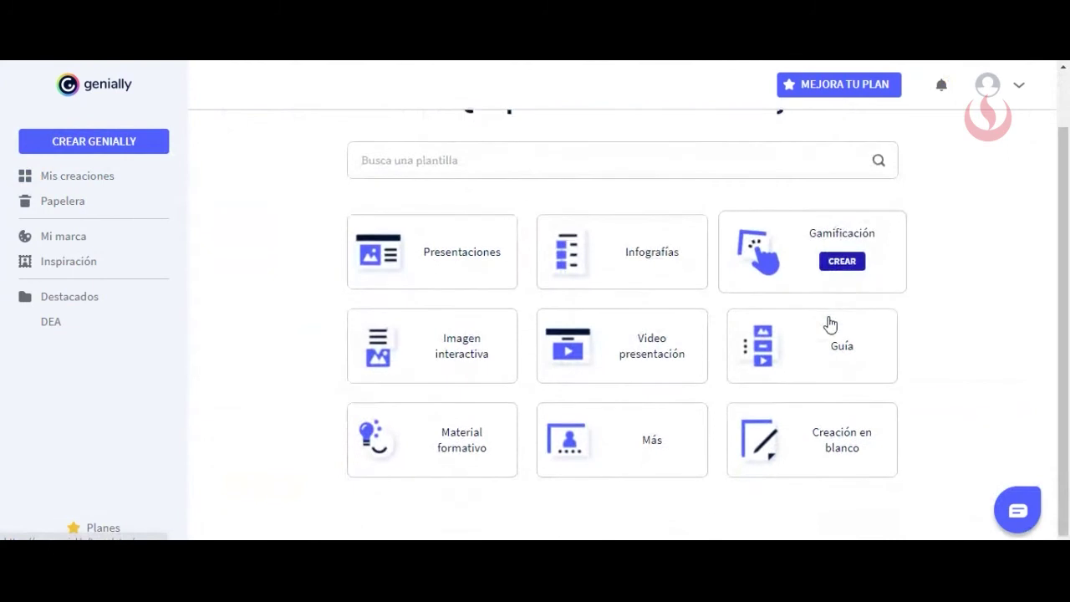
{"action": "mouse_move", "coordinate": [454, 360]}
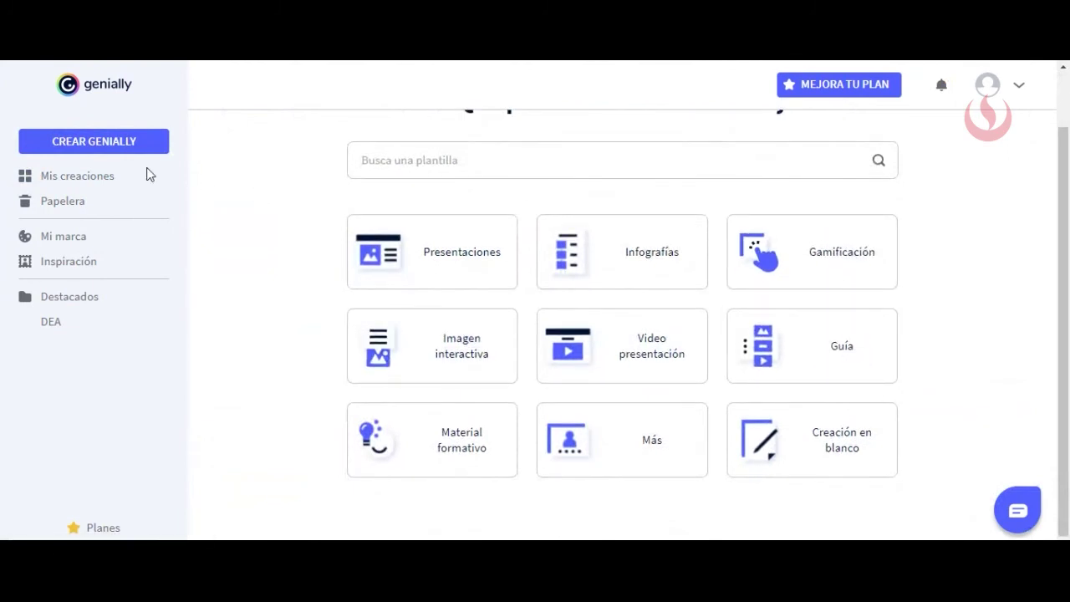
Open the Imagen interactiva creation for editing and nudge its plus button slightly downward on the river photo
{"action": "left_click", "coordinate": [81, 179]}
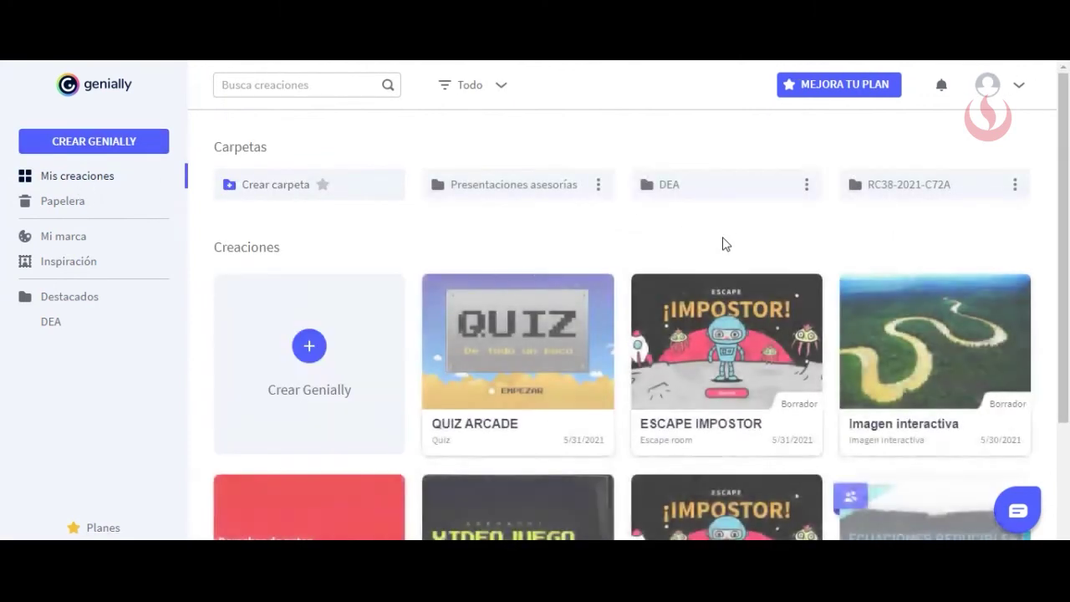
{"action": "scroll", "coordinate": [794, 318], "scroll_direction": "down", "scroll_amount": 2}
{"action": "scroll", "coordinate": [565, 438], "scroll_direction": "up", "scroll_amount": 1}
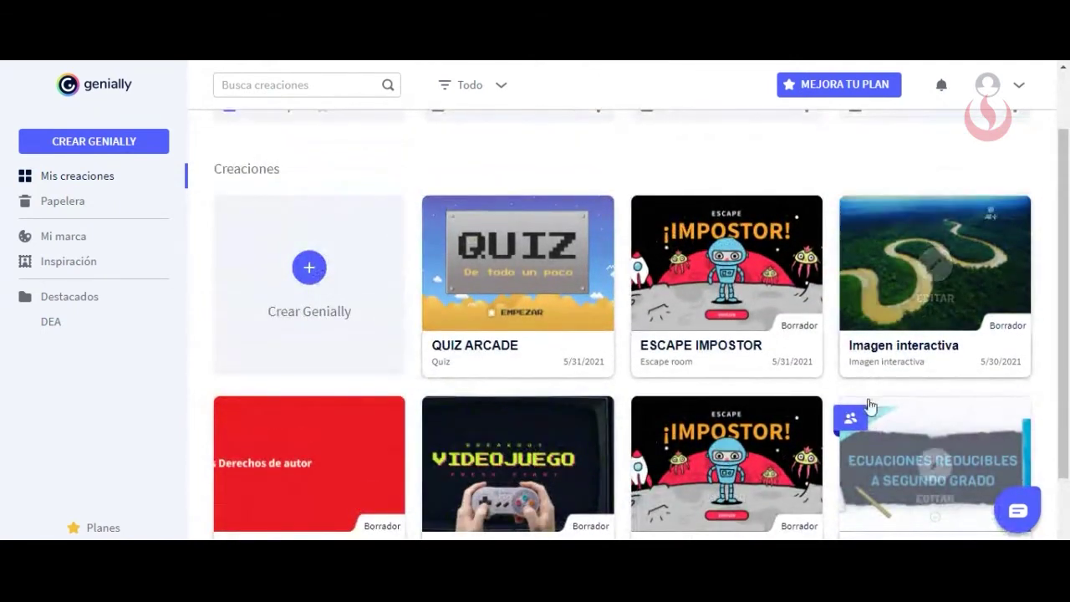
{"action": "left_click", "coordinate": [939, 266]}
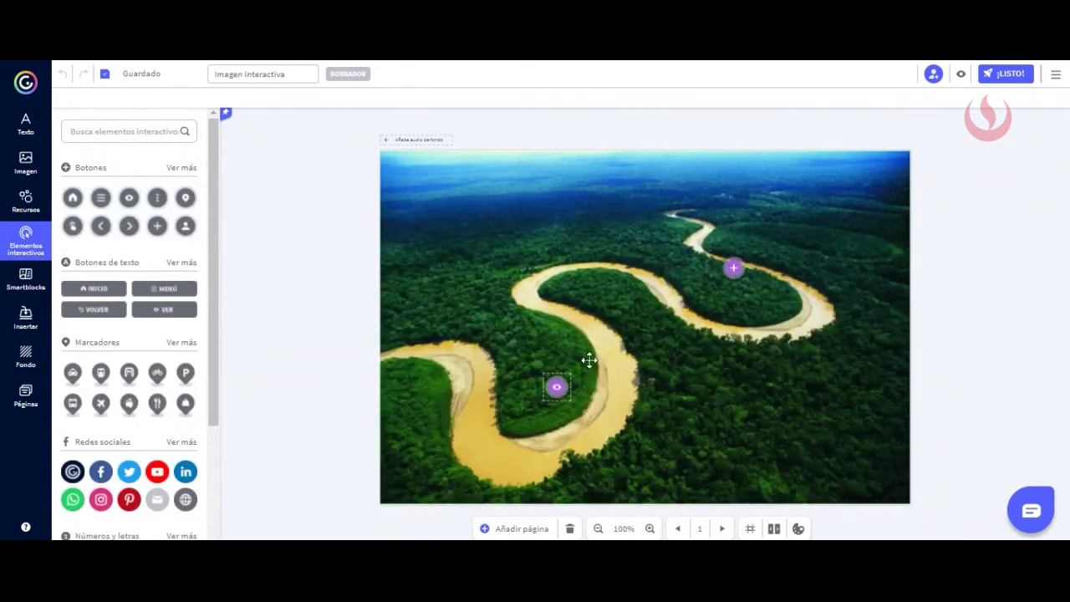
{"action": "mouse_move", "coordinate": [733, 265]}
{"action": "left_mouse_down"}
{"action": "mouse_move", "coordinate": [736, 369]}
{"action": "mouse_move", "coordinate": [736, 274]}
{"action": "left_mouse_up"}
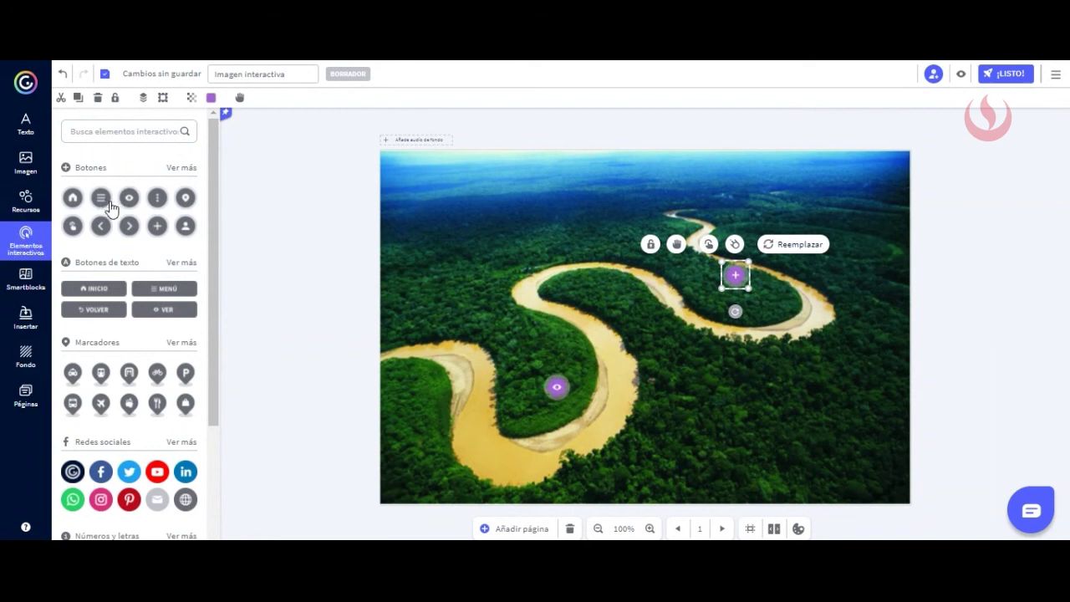
Examine the library of interactive elements and the interactivity types offered for the eye button, without choosing one
{"action": "scroll", "coordinate": [133, 438], "scroll_direction": "down", "scroll_amount": 3}
{"action": "scroll", "coordinate": [138, 451], "scroll_direction": "up", "scroll_amount": 3}
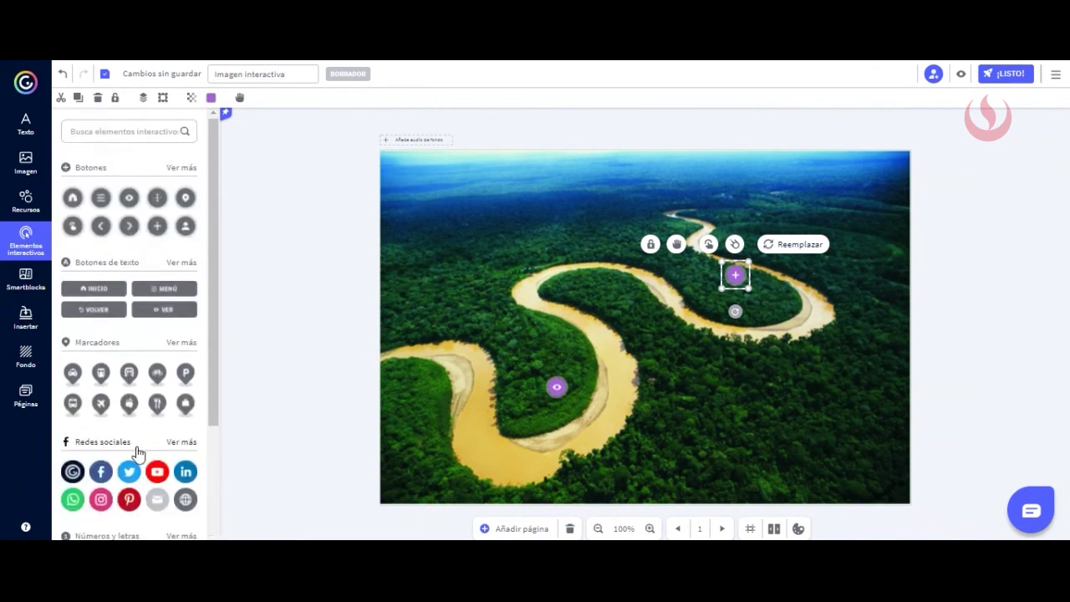
{"action": "left_click", "coordinate": [556, 390]}
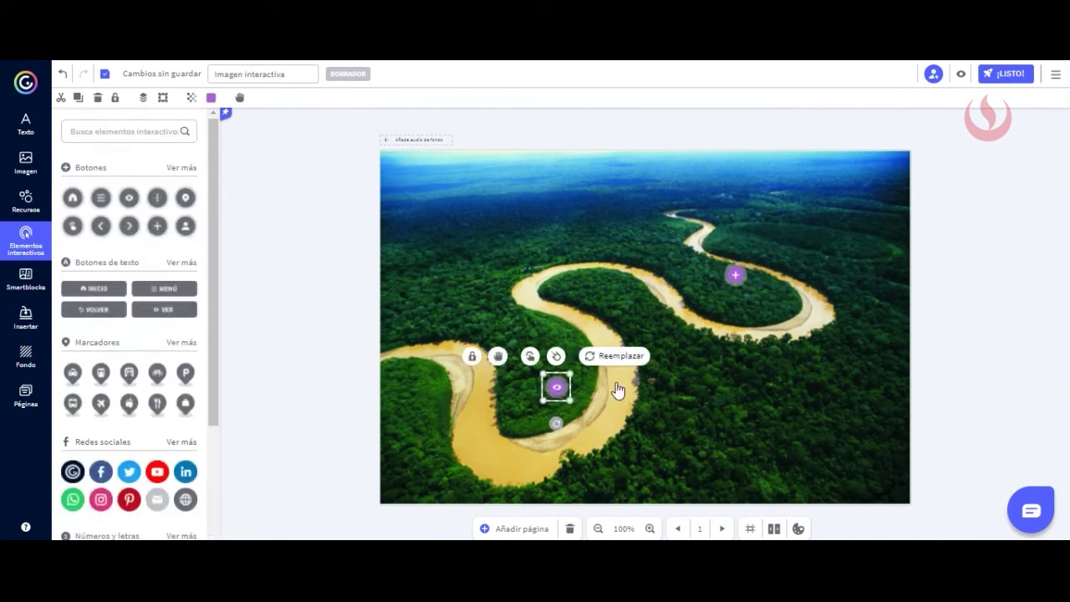
{"action": "left_click", "coordinate": [529, 357]}
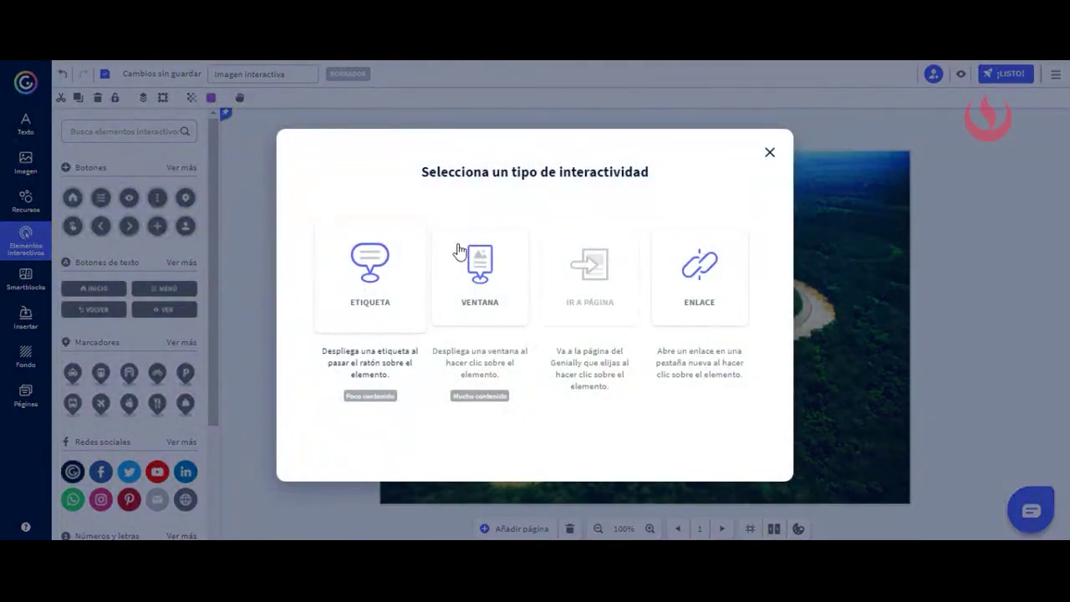
{"action": "left_click", "coordinate": [770, 155]}
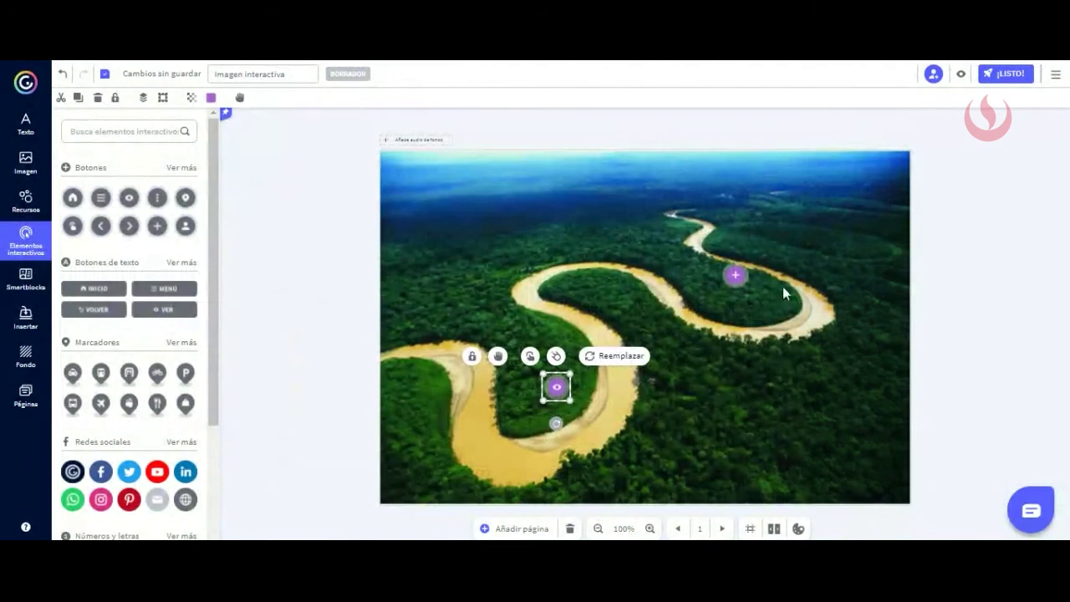
Move the plus button up beyond the river's far end and the eye button across to the nearer bend's outer bank
{"action": "left_click_drag", "start_coordinate": [736, 276], "coordinate": [687, 194]}
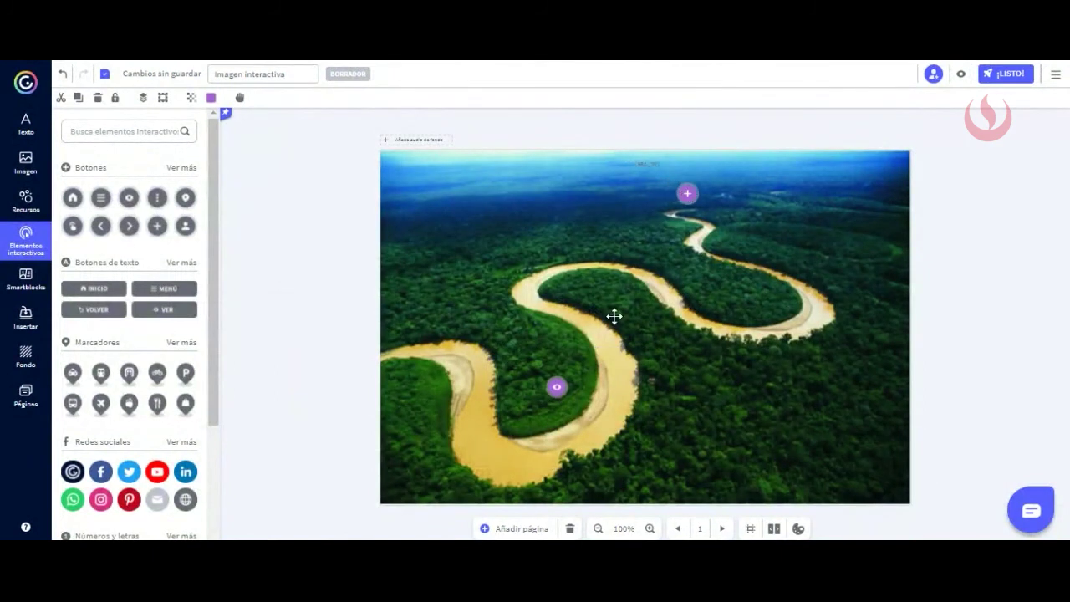
{"action": "left_click_drag", "start_coordinate": [560, 388], "coordinate": [636, 385]}
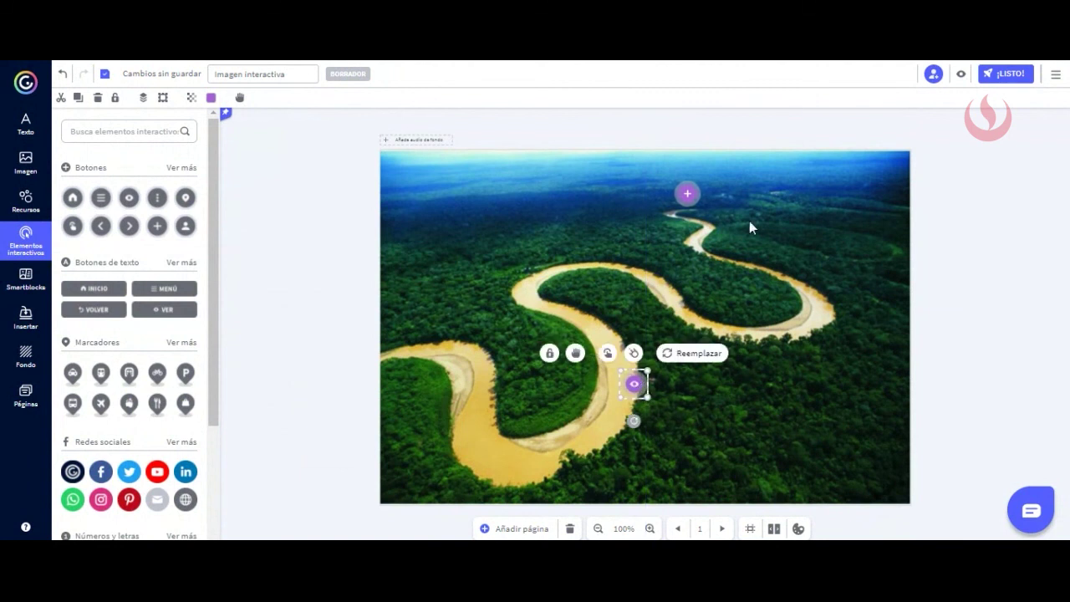
{"action": "left_click", "coordinate": [1025, 330]}
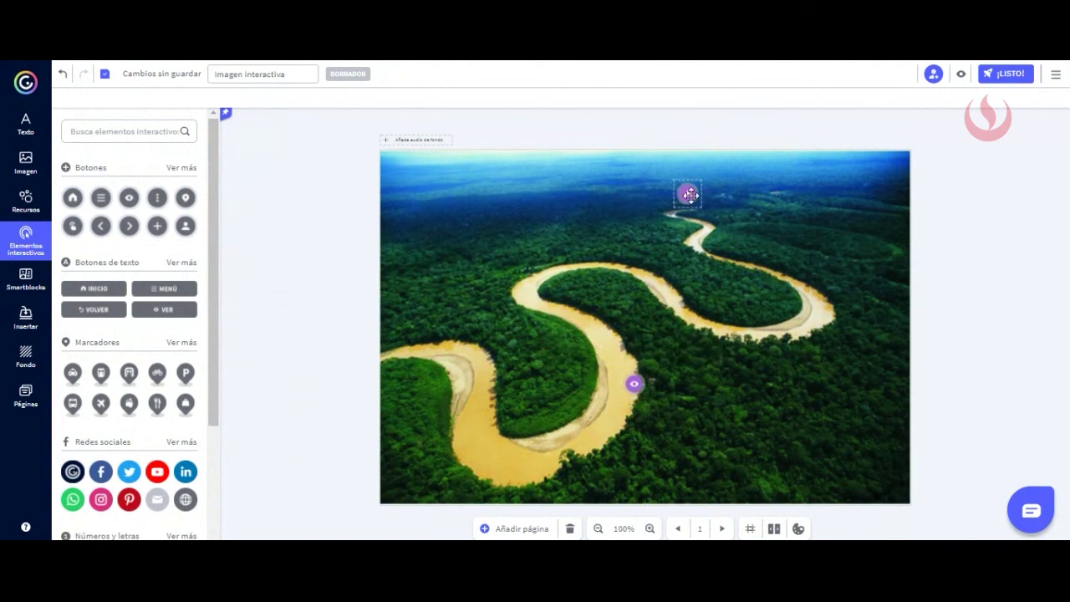
{"action": "left_click", "coordinate": [691, 198]}
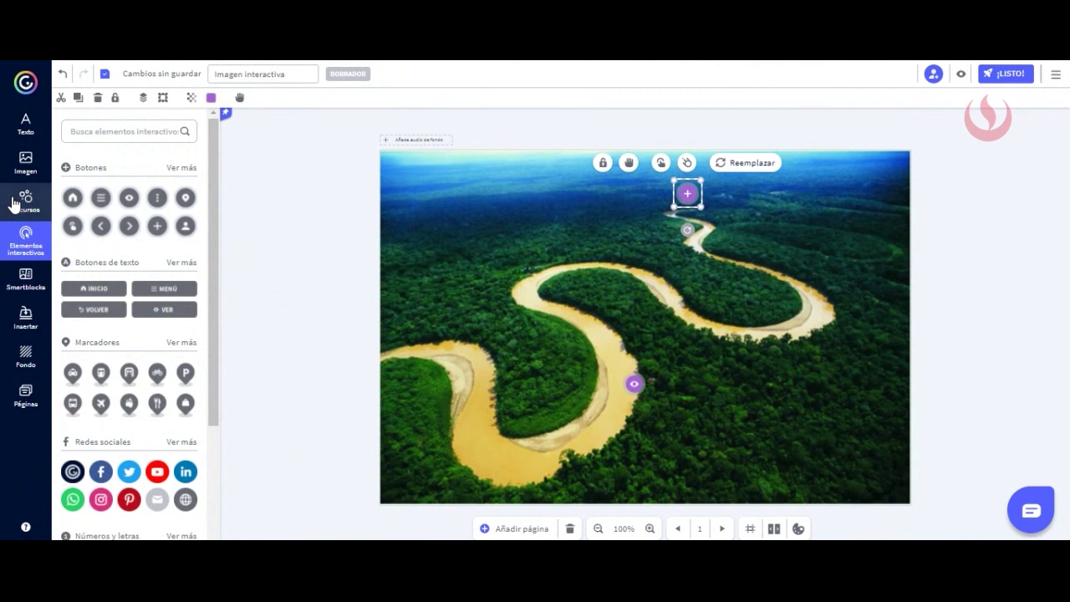
Browse the available icons, shapes, charts, arrows and illustrations, followed by the options for adding images
{"action": "left_click", "coordinate": [16, 206]}
{"action": "scroll", "coordinate": [104, 311], "scroll_direction": "down", "scroll_amount": 2}
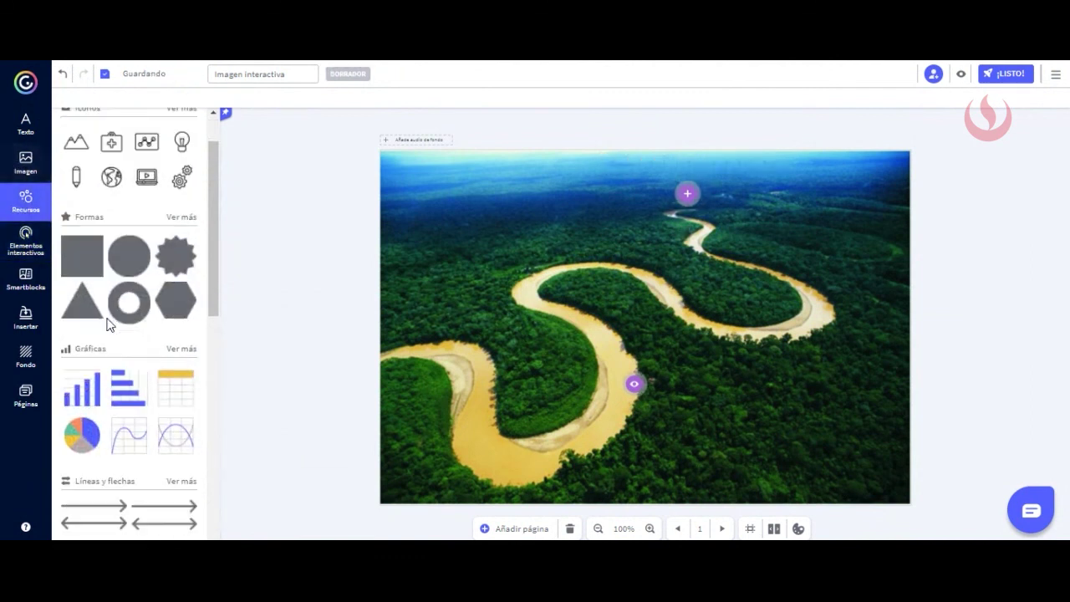
{"action": "scroll", "coordinate": [127, 370], "scroll_direction": "down", "scroll_amount": 5}
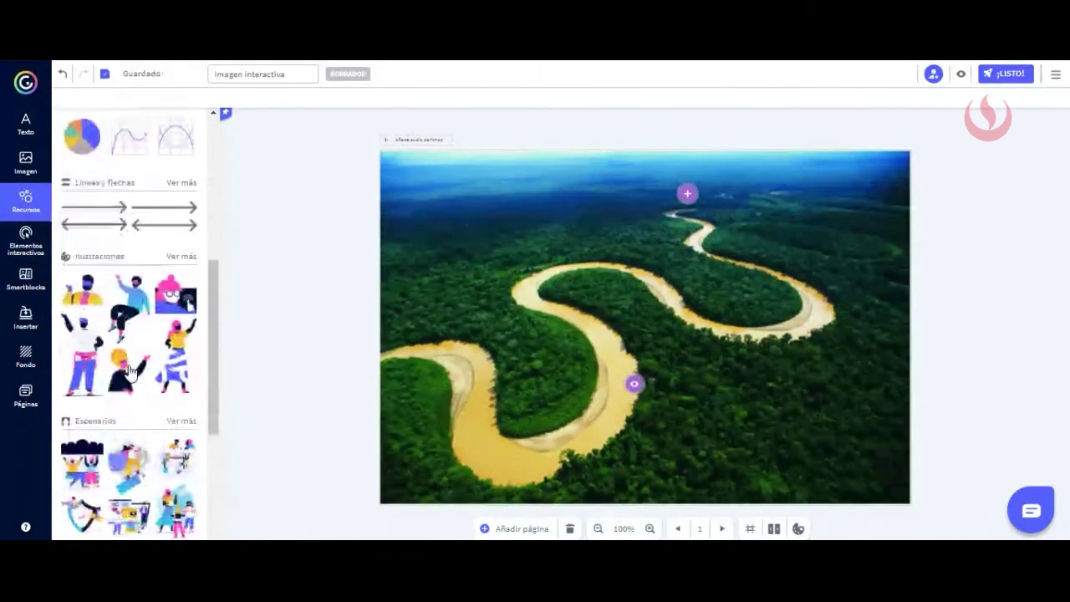
{"action": "left_click", "coordinate": [27, 161]}
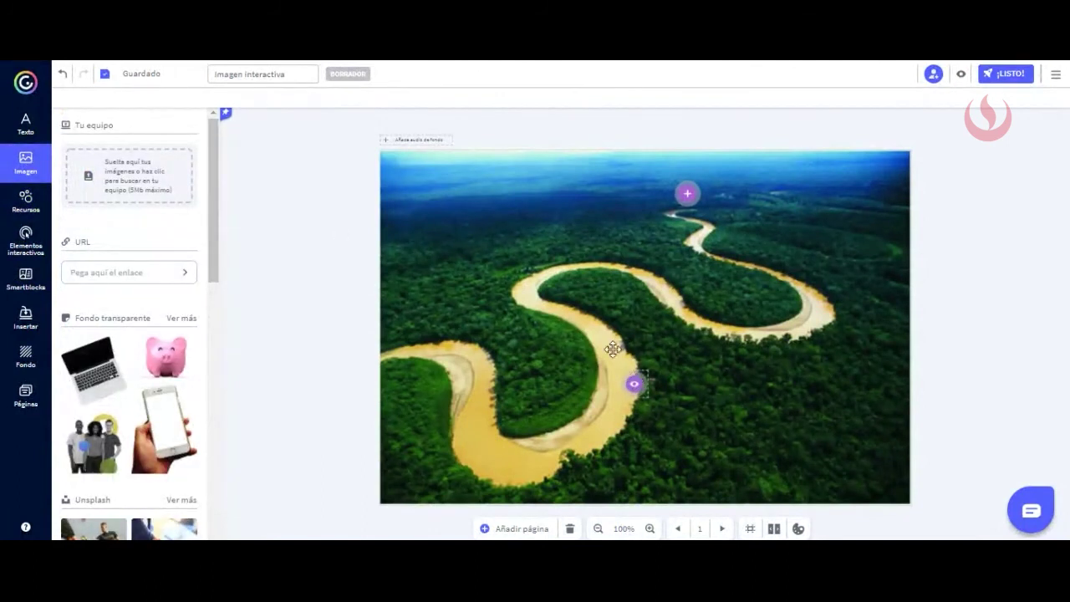
Move the eye button onto the river's central stretch and the plus button into the distant forest, and return to the dashboard
{"action": "left_click_drag", "start_coordinate": [632, 378], "coordinate": [601, 333]}
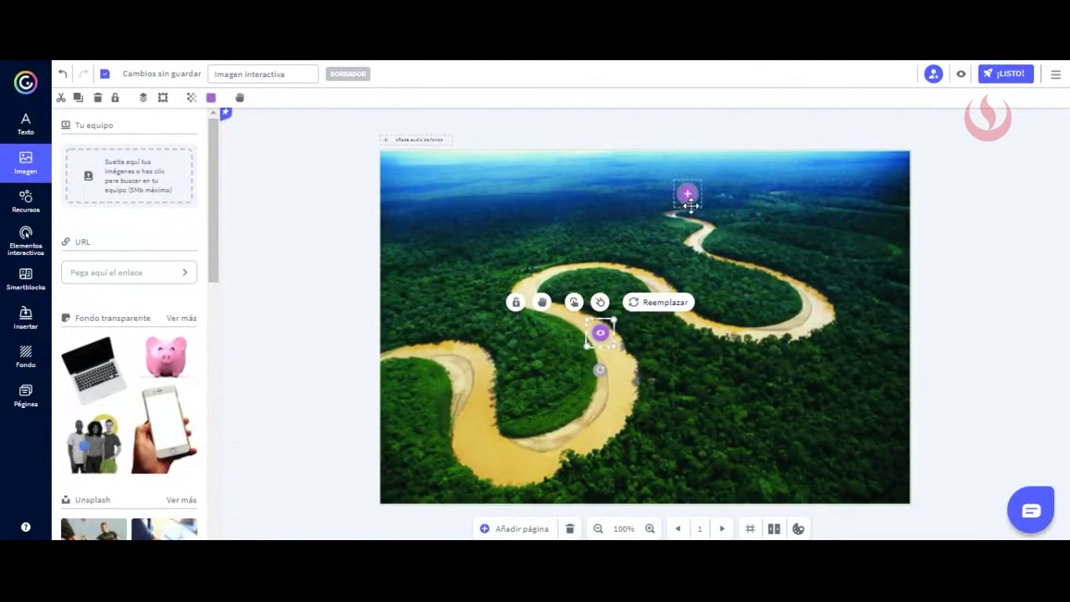
{"action": "left_click_drag", "start_coordinate": [682, 196], "coordinate": [798, 223]}
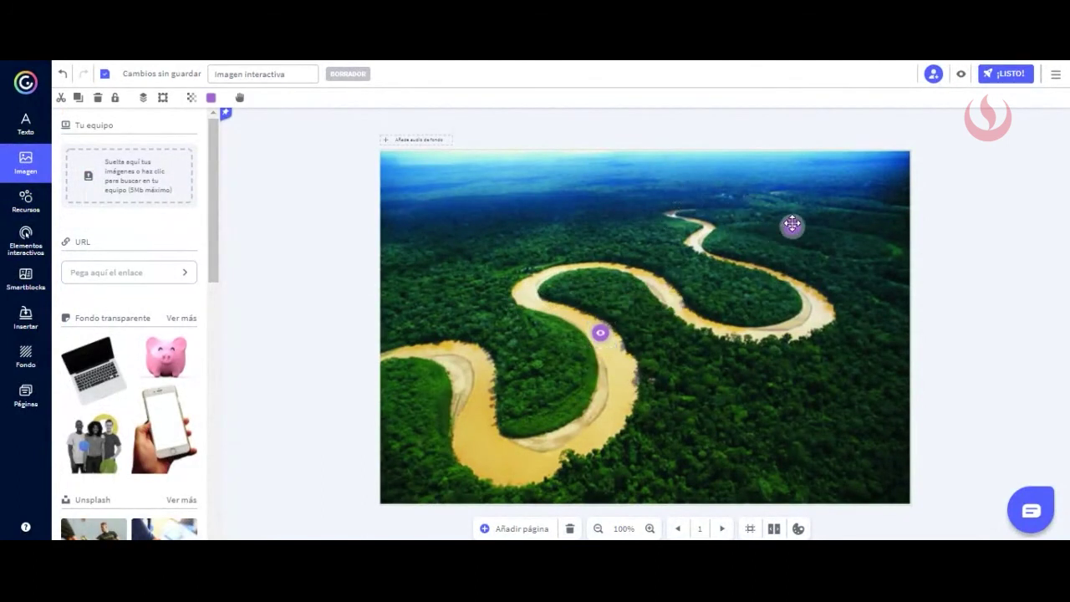
{"action": "left_click", "coordinate": [25, 81]}
{"action": "left_click", "coordinate": [607, 109]}
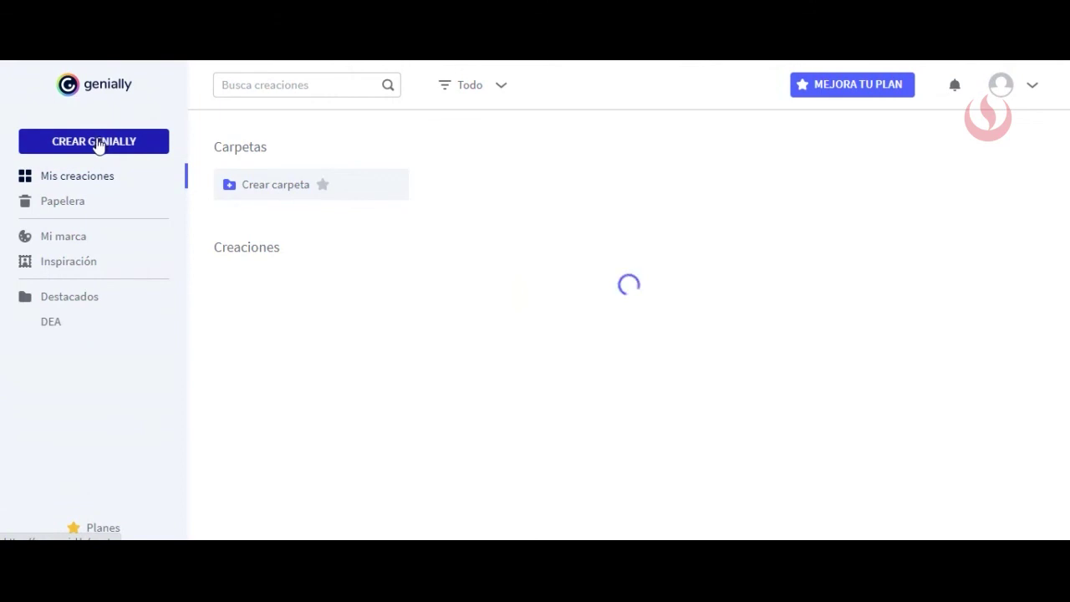
Browse the quiz templates in the Gamificación category for a new genially
{"action": "left_click", "coordinate": [98, 144]}
{"action": "left_click", "coordinate": [827, 322]}
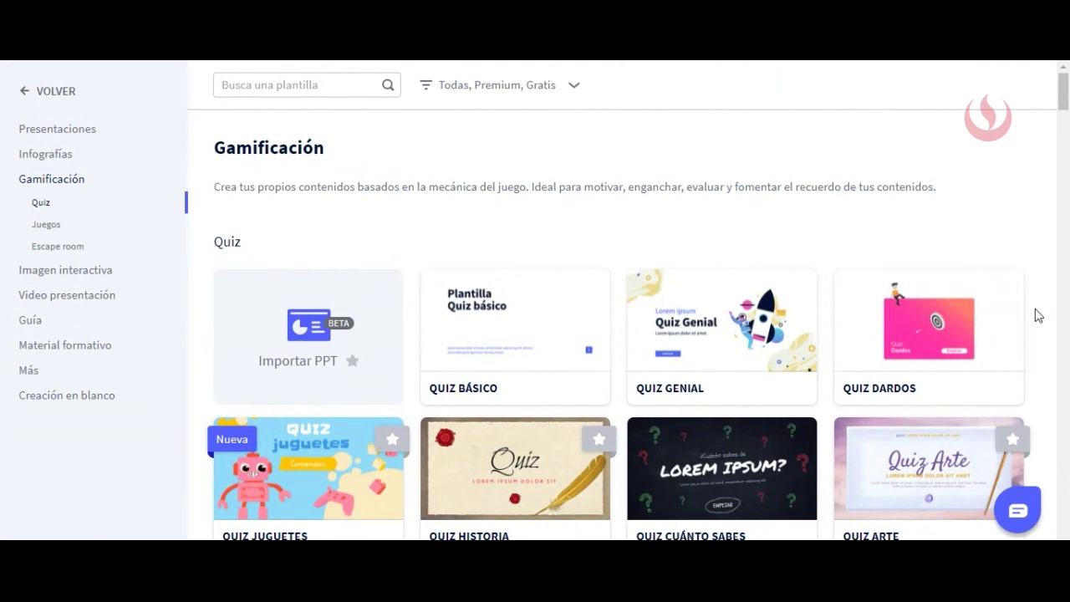
{"action": "scroll", "coordinate": [1036, 315], "scroll_direction": "down", "scroll_amount": 2}
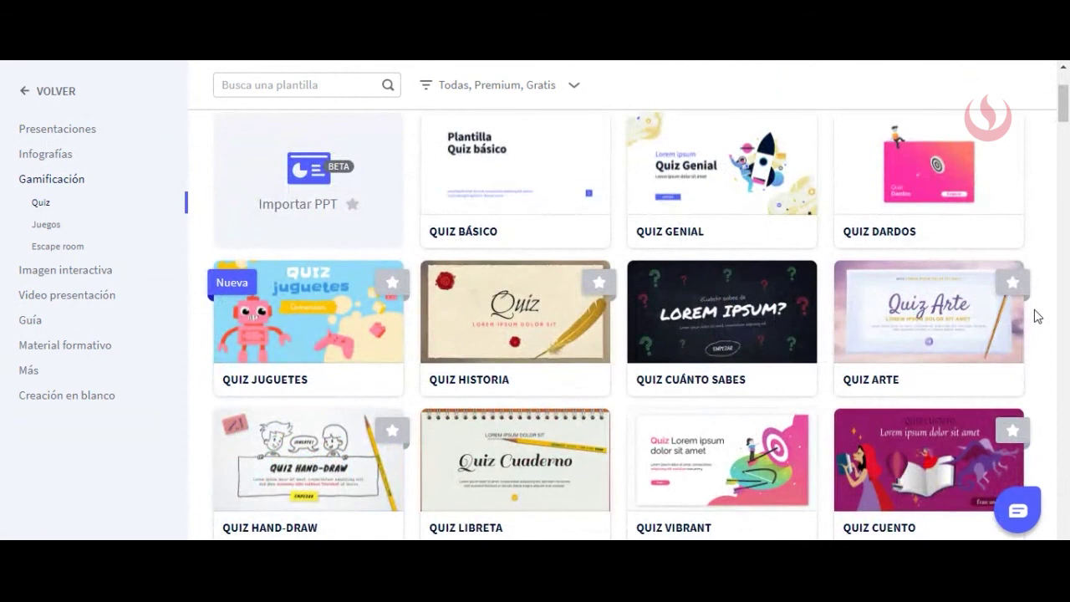
{"action": "scroll", "coordinate": [1037, 315], "scroll_direction": "up", "scroll_amount": 1}
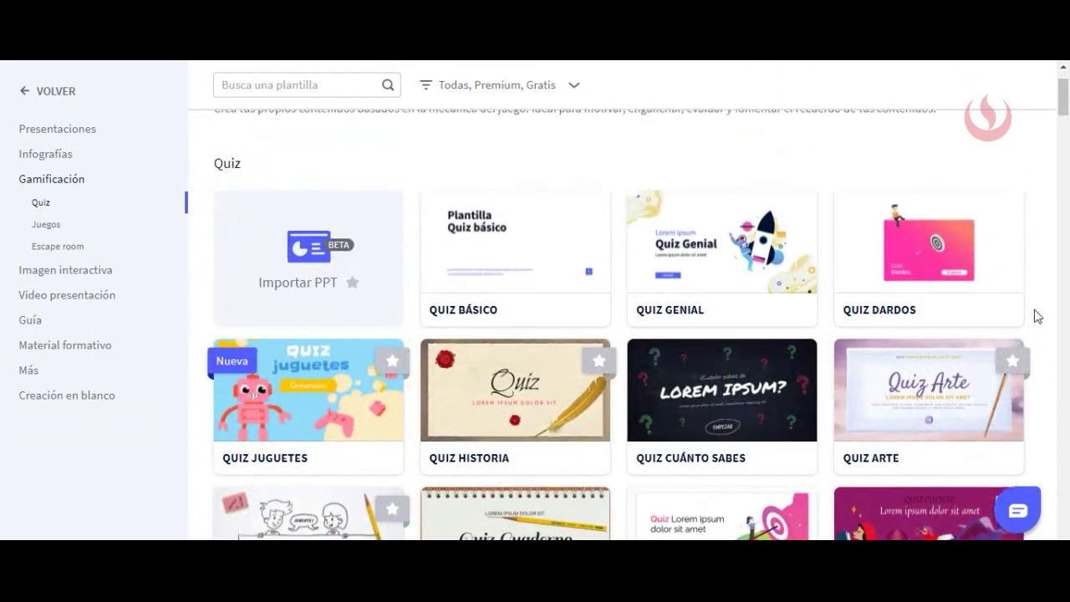
{"action": "scroll", "coordinate": [1037, 316], "scroll_direction": "up", "scroll_amount": 1}
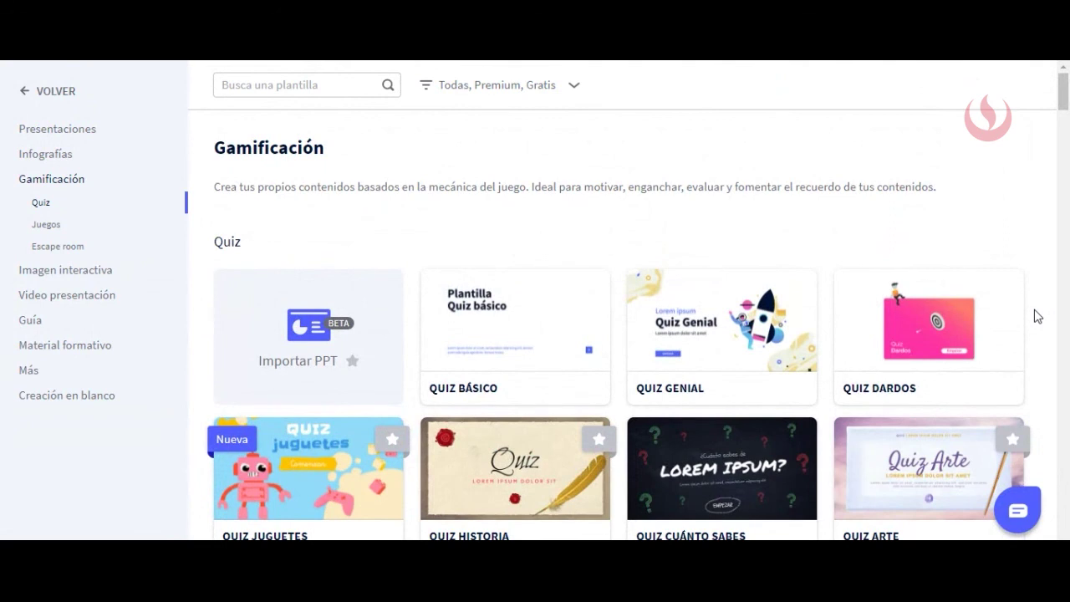
{"action": "scroll", "coordinate": [1036, 315], "scroll_direction": "down", "scroll_amount": 1}
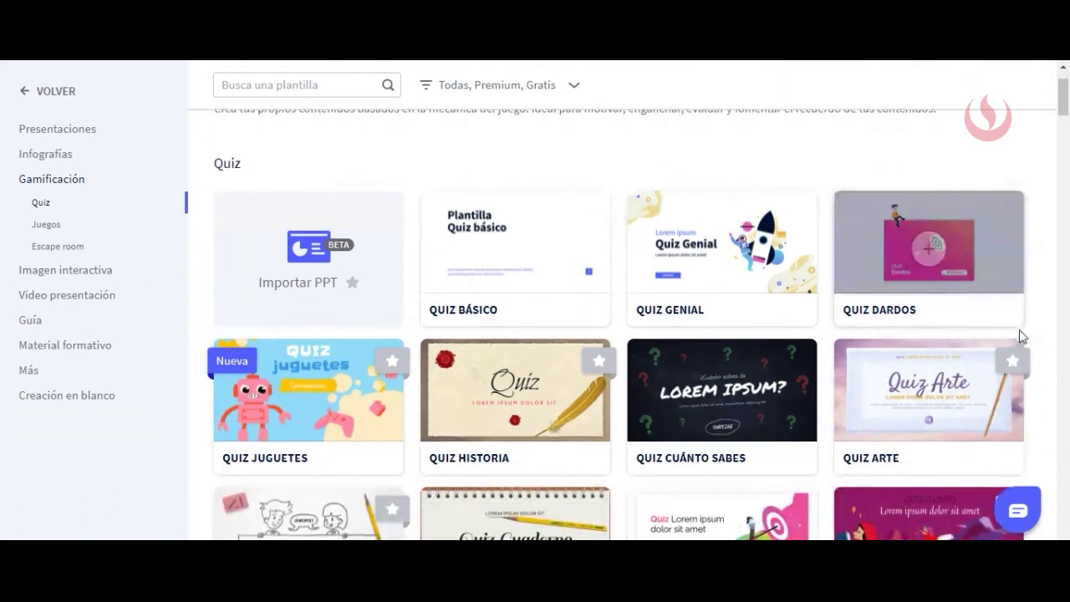
{"action": "scroll", "coordinate": [1032, 351], "scroll_direction": "down", "scroll_amount": 1}
{"action": "scroll", "coordinate": [1036, 361], "scroll_direction": "up", "scroll_amount": 2}
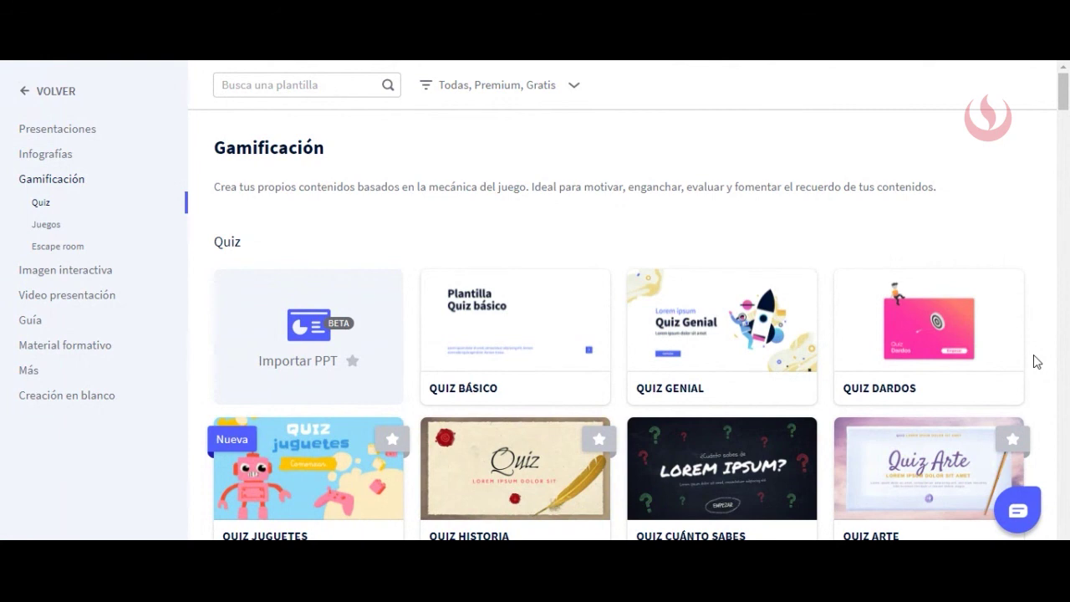
{"action": "scroll", "coordinate": [1037, 361], "scroll_direction": "down", "scroll_amount": 3}
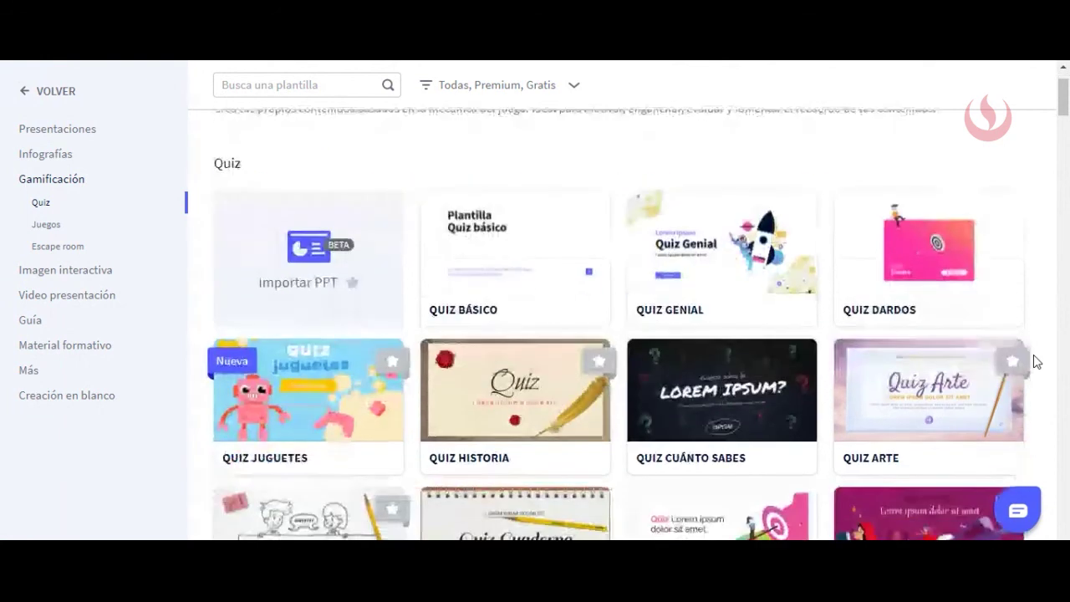